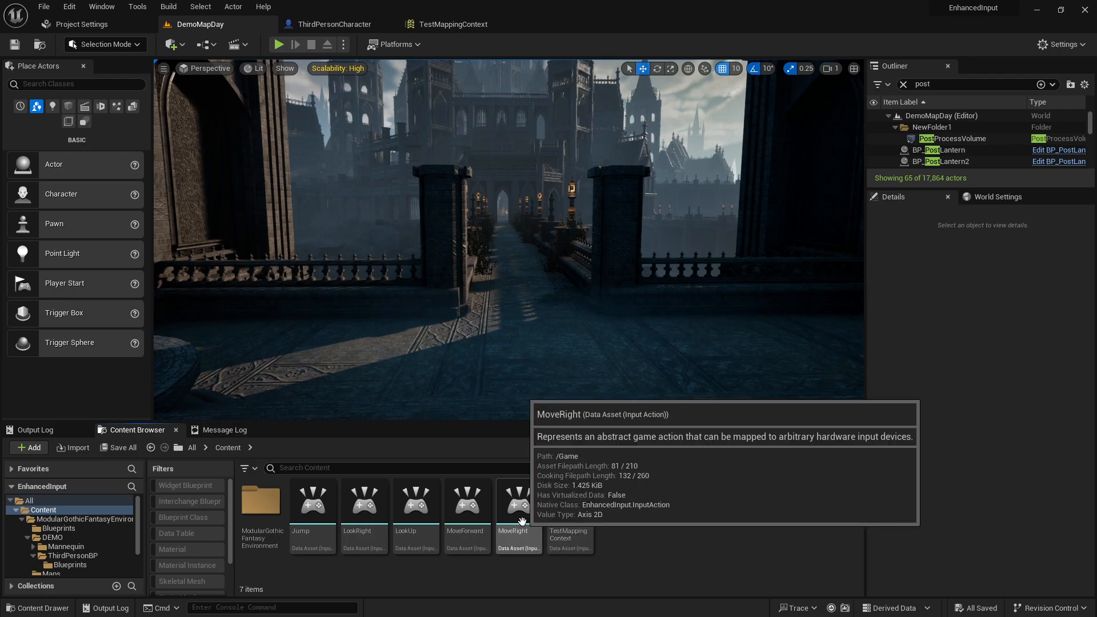
Check the Input asset types available for creation in the Content folder, including Input Mapping Context.
right_drag(508, 240, 509, 240)
right_click(655, 512)
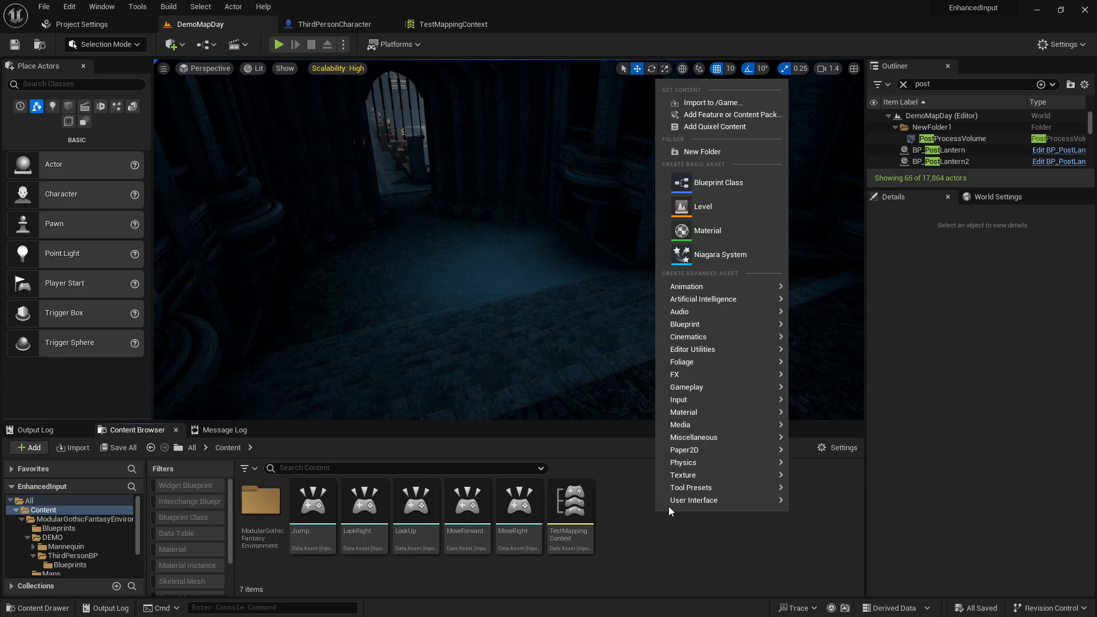
mouse_move(743, 400)
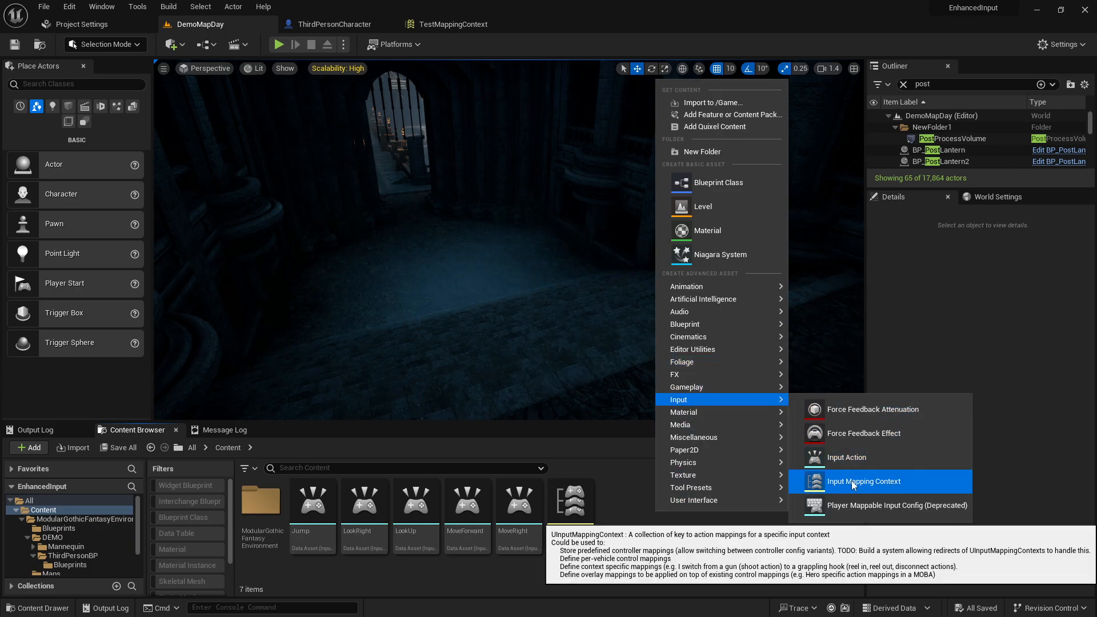
click(571, 502)
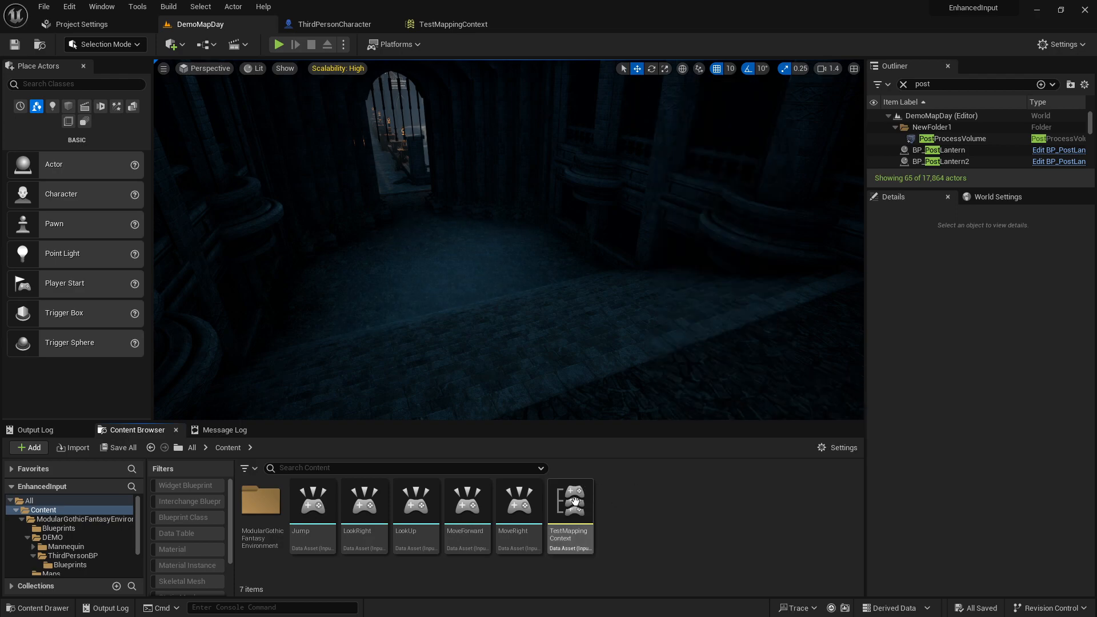
Open the TestMappingContext asset and add a new empty mapping to its Mappings list.
double_click(572, 502)
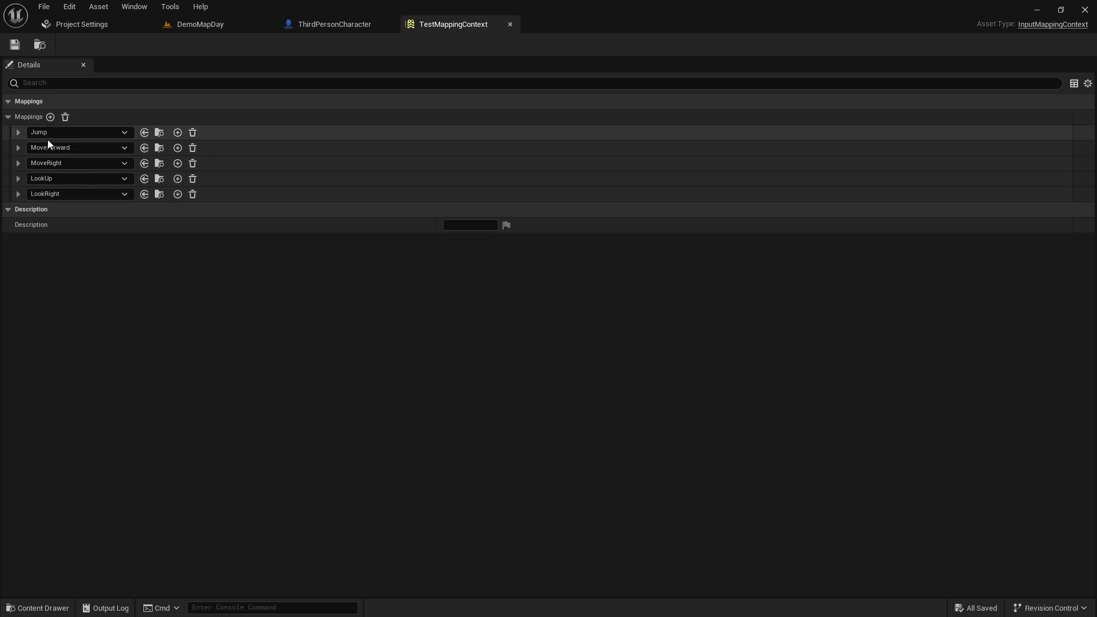
click(51, 116)
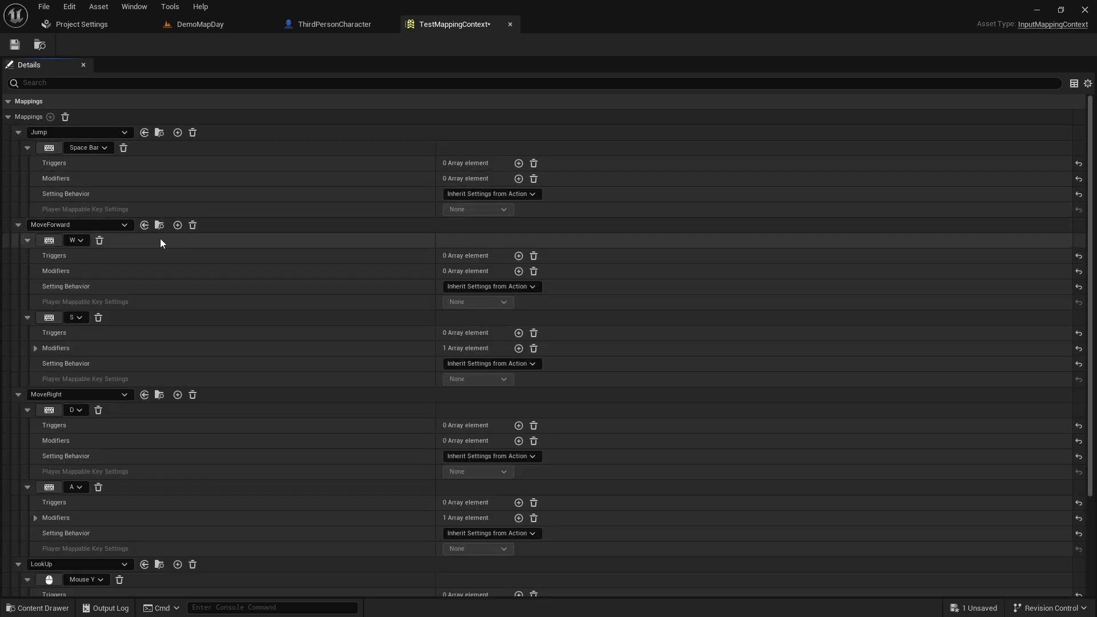
scroll(142, 251, down, 2)
scroll(112, 264, down, 3)
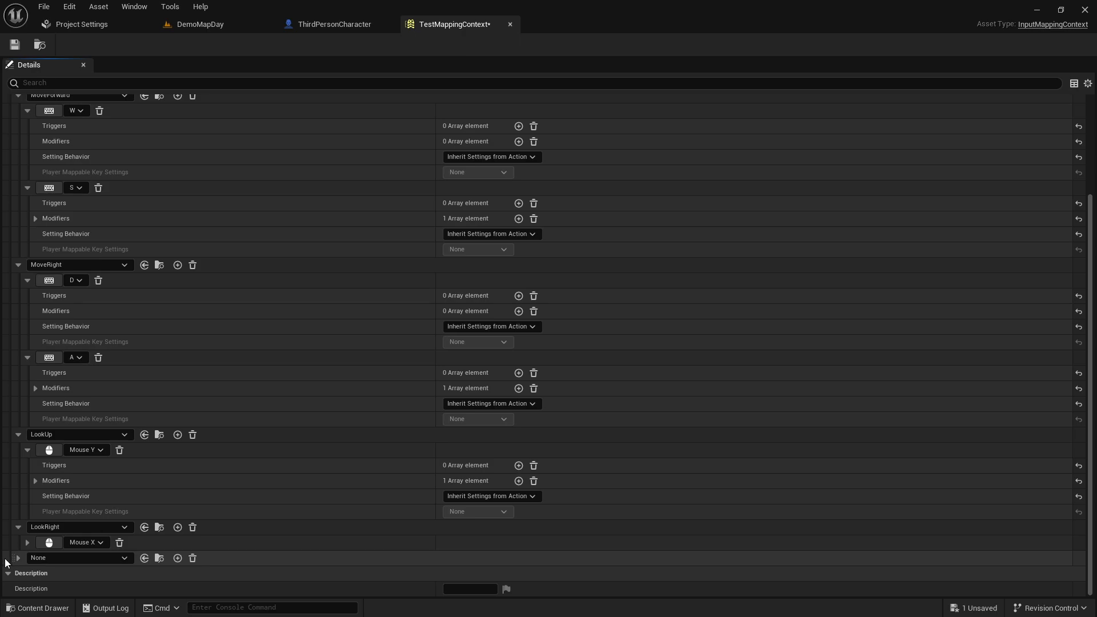
Create a new Input Action named TEstAction in the Content folder for the empty mapping.
click(40, 558)
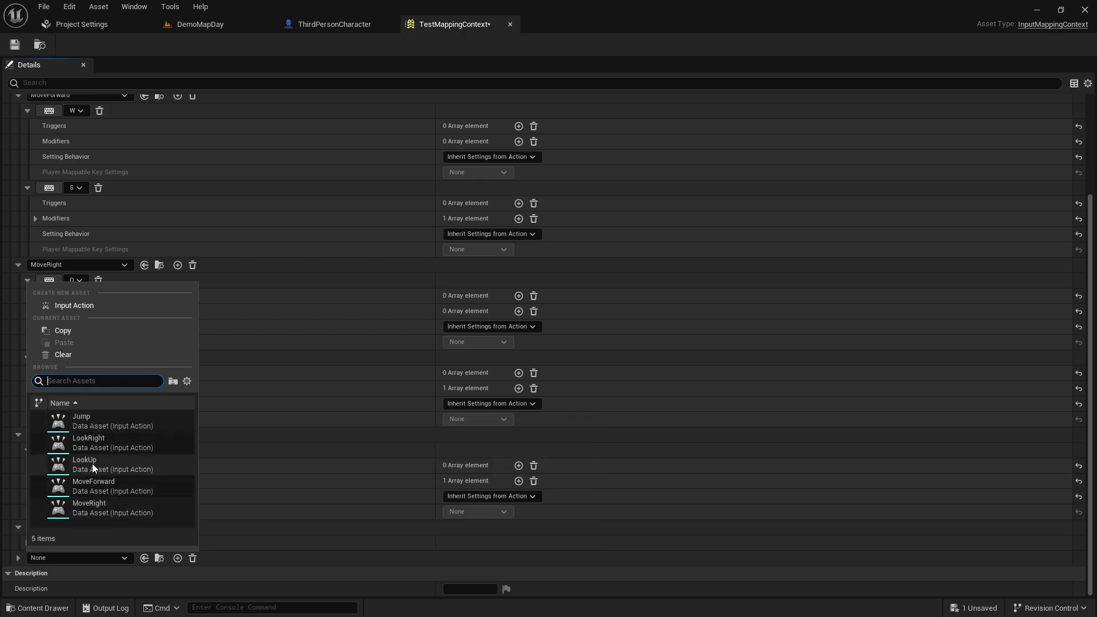
click(72, 305)
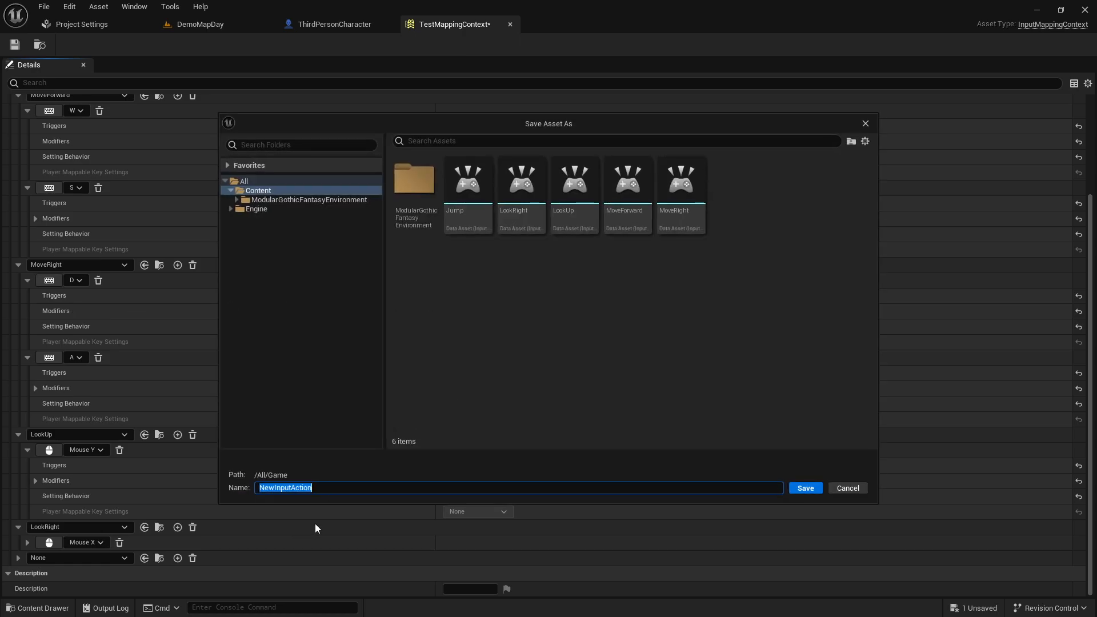
text(TEstAction)
key(Return)
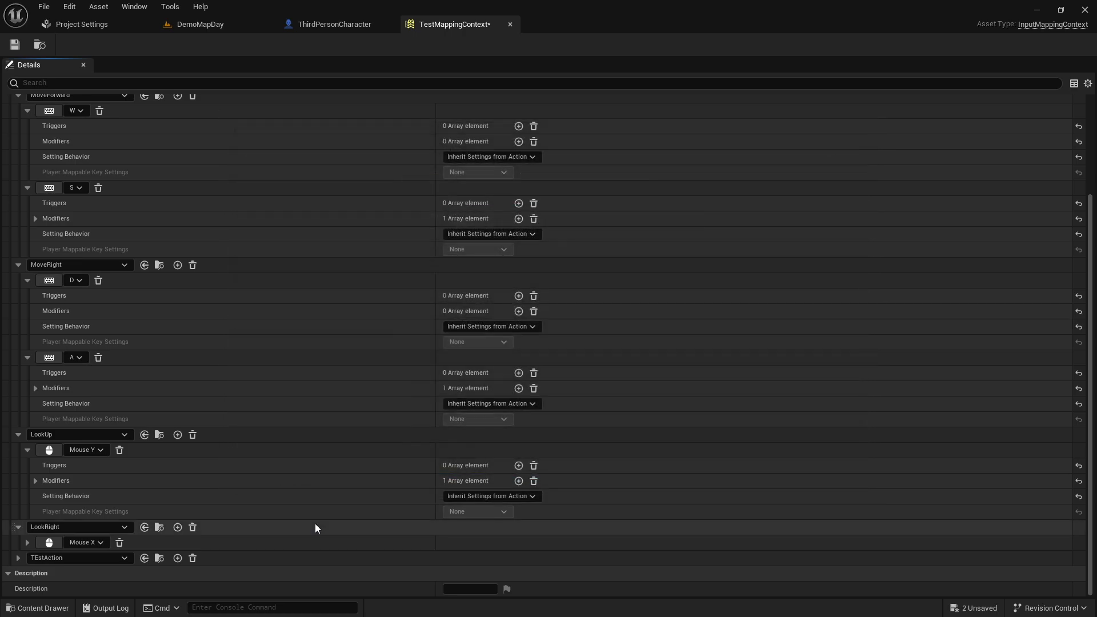
Bind the Right Mouse Button to the TEstAction mapping and expand that key's trigger and modifier settings.
click(19, 557)
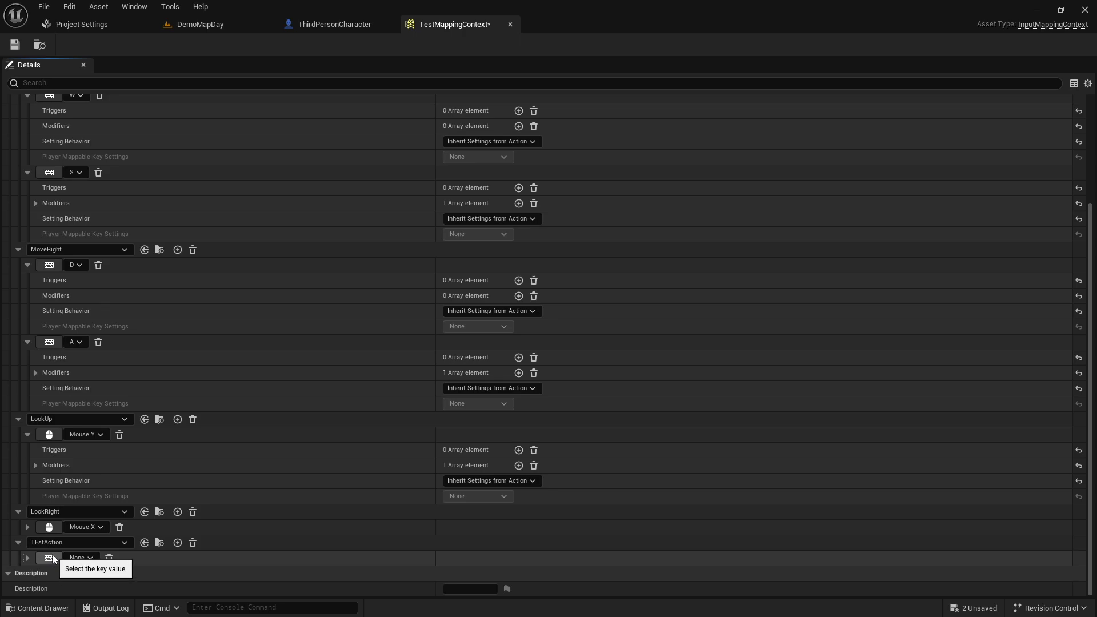
click(53, 559)
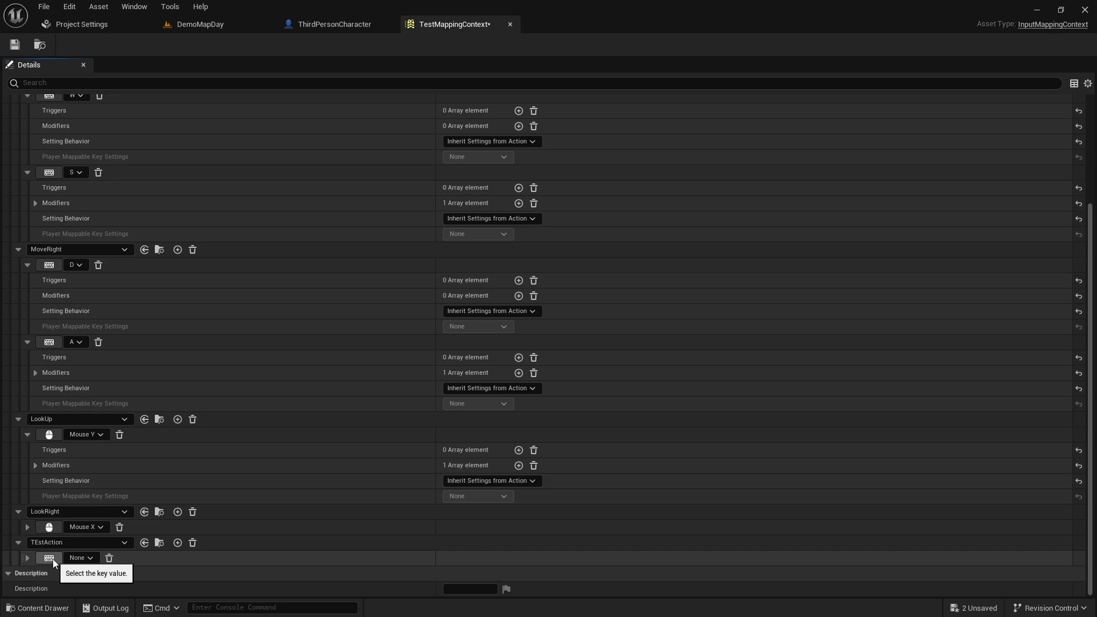
click(81, 558)
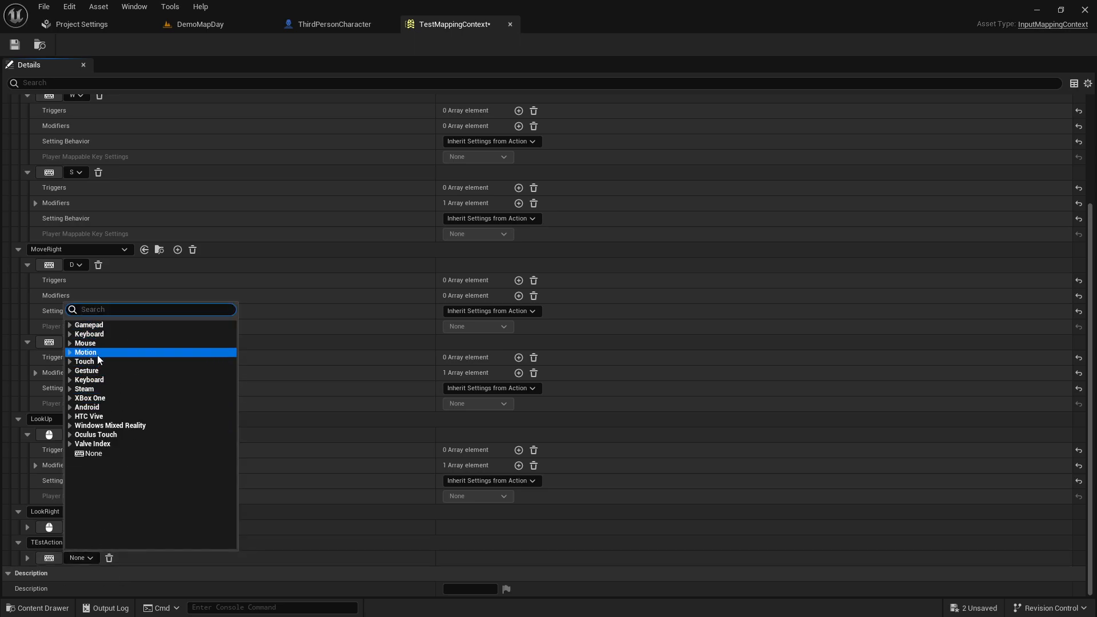
right_click(50, 557)
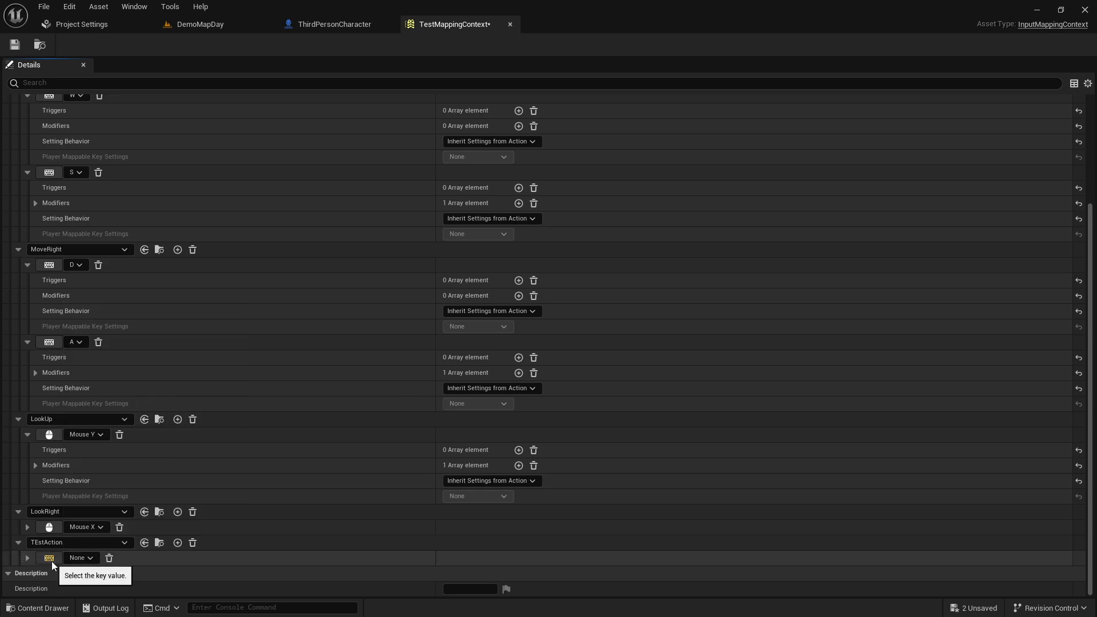
right_click(52, 563)
click(80, 577)
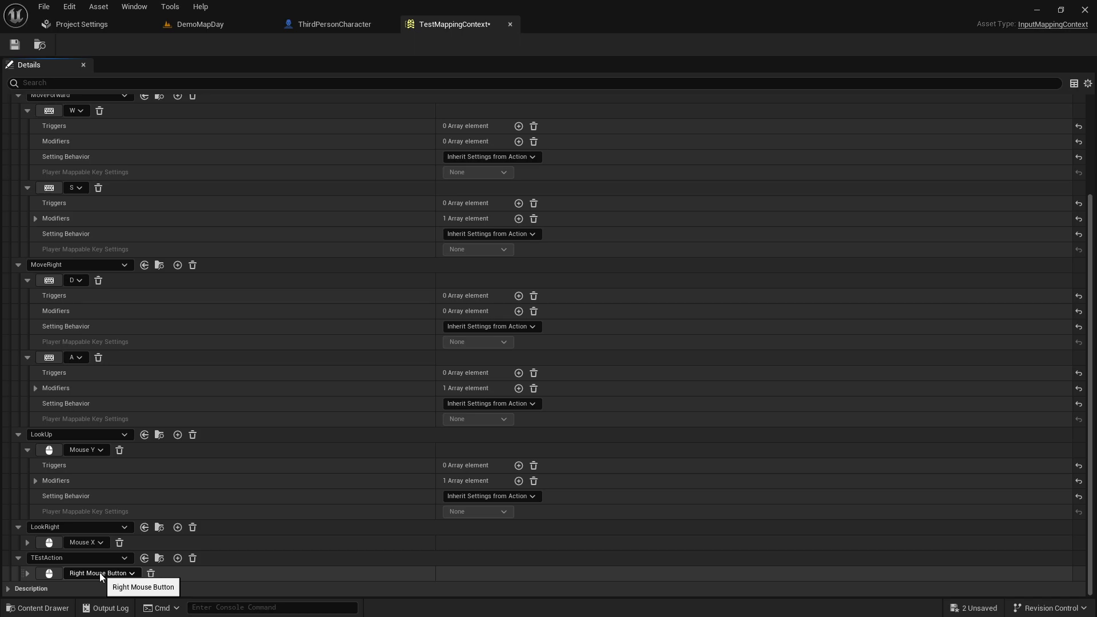
click(27, 574)
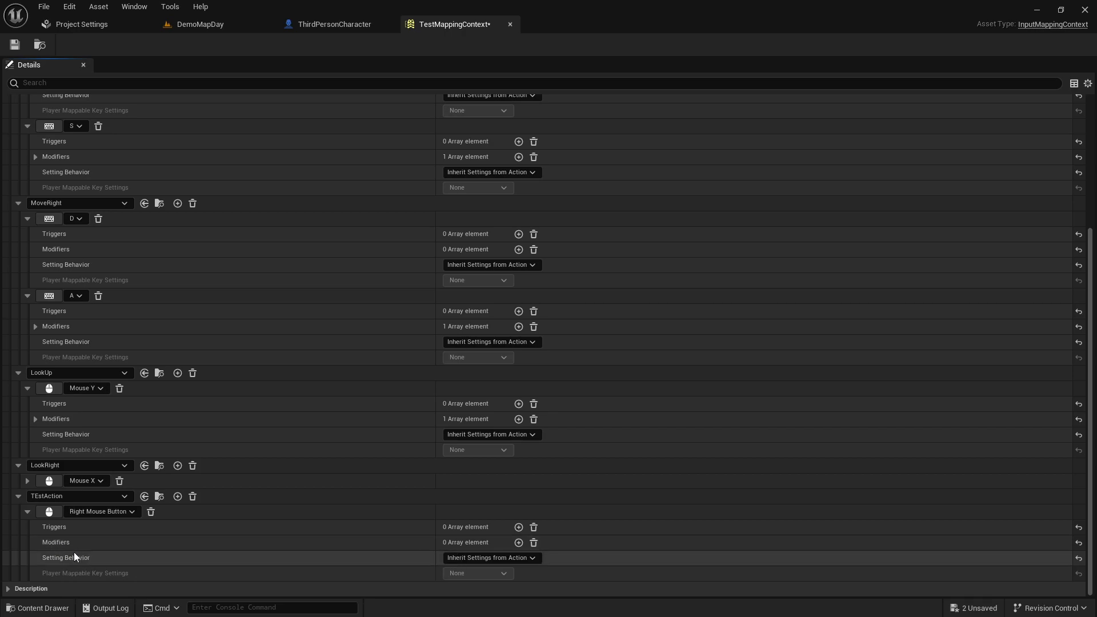
Examine the Initialize Inputs nodes in the ThirdPersonCharacter Event Graph, narrowing the Details panel for a wider graph.
click(334, 23)
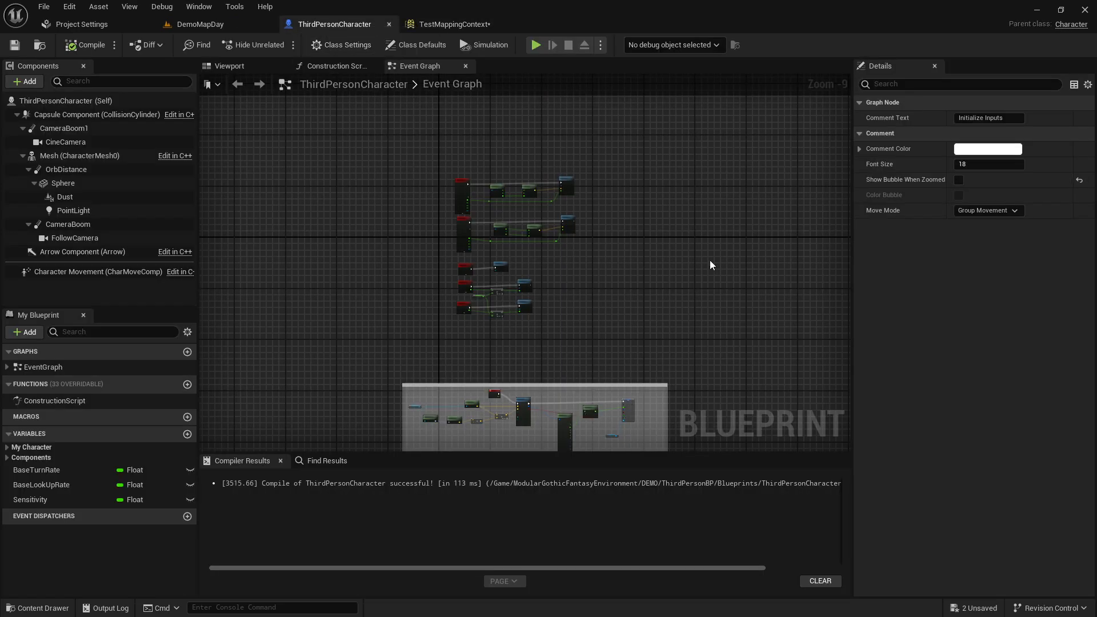
right_drag(712, 417, 693, 334)
scroll(472, 314, up, 7)
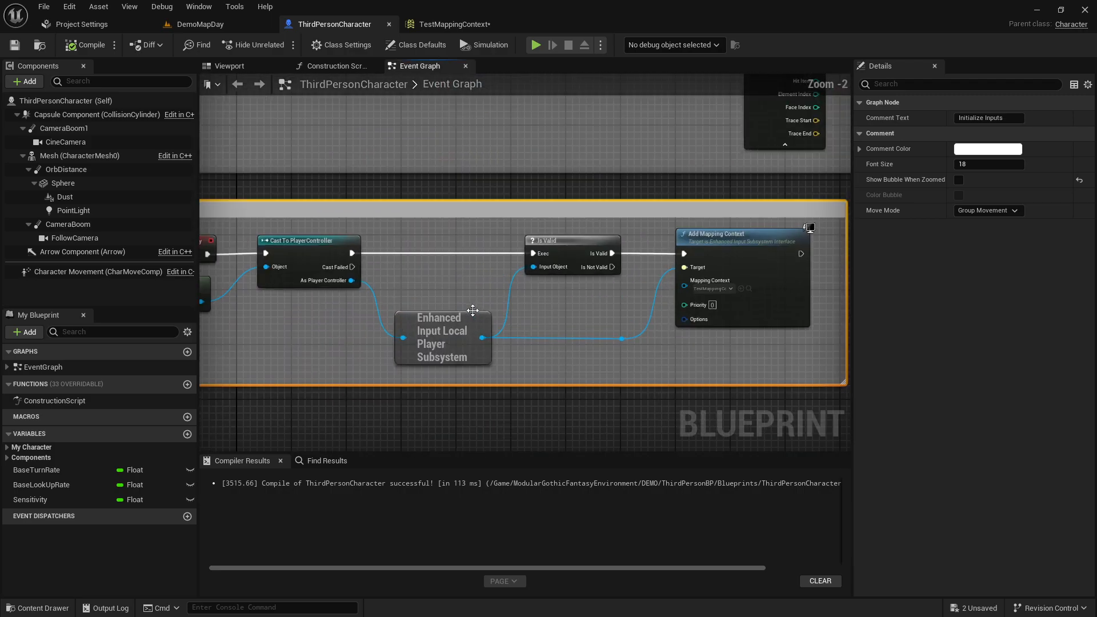
drag(852, 413, 1022, 411)
right_drag(700, 389, 828, 384)
click(735, 408)
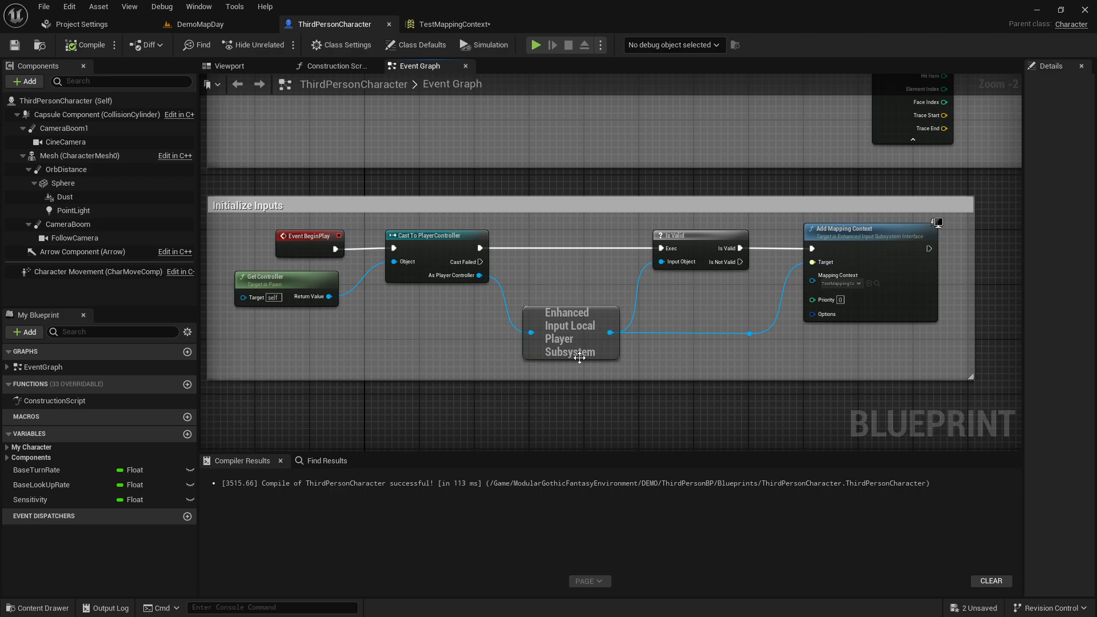
Add a Player Controller version of the Get EnhancedInputLocalPlayerSubsystem node below the Initialize Inputs comment, and delete it again.
right_click(536, 423)
text(input local)
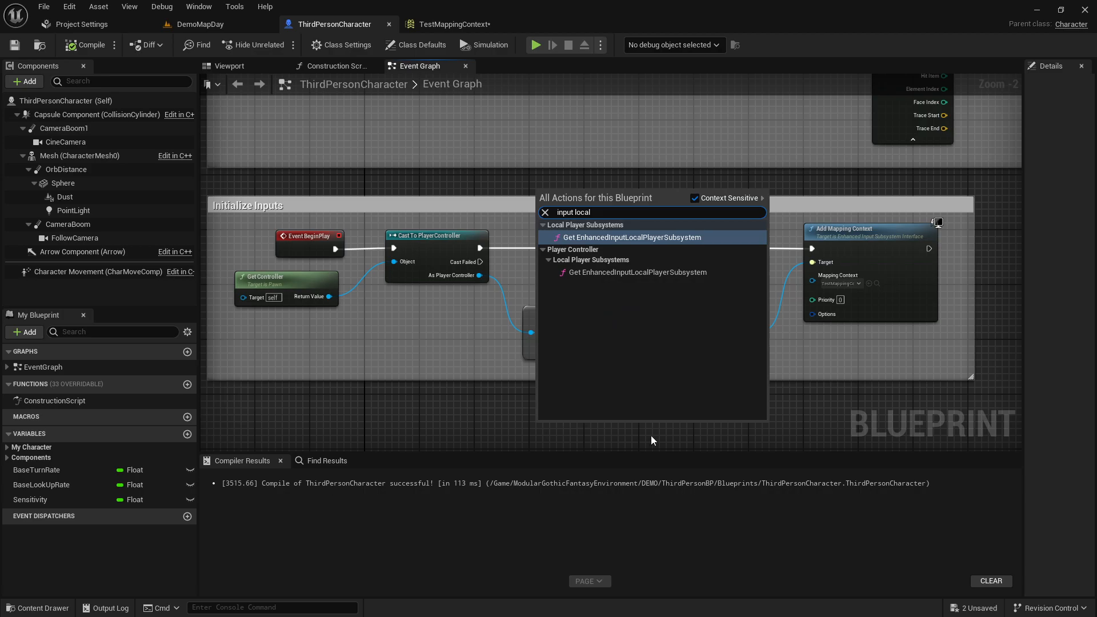
click(579, 271)
right_drag(635, 413, 632, 307)
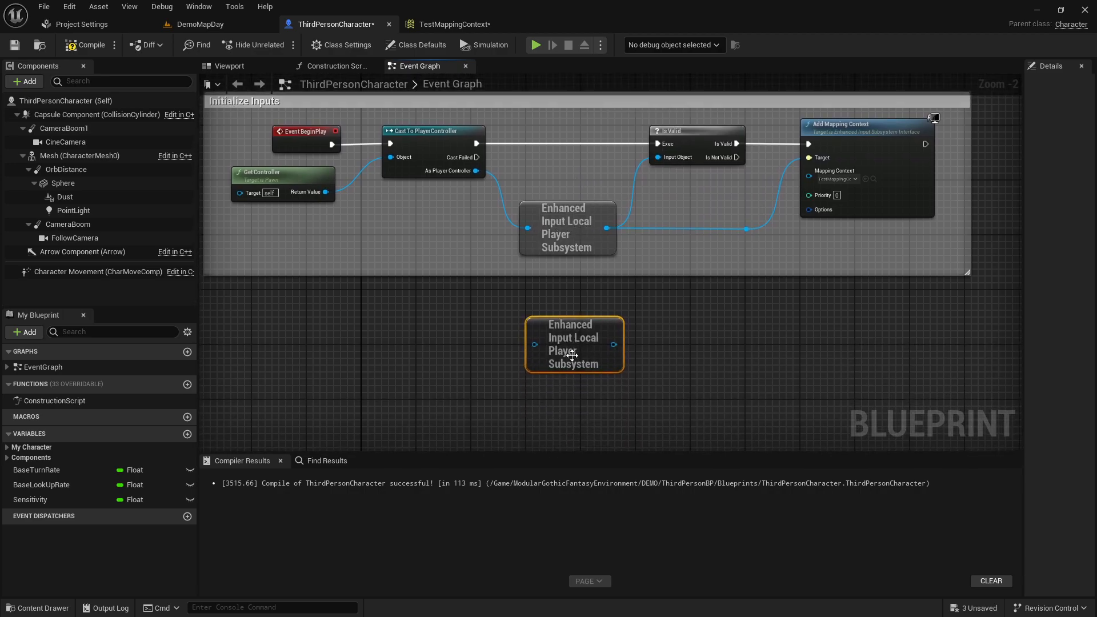
key(Delete)
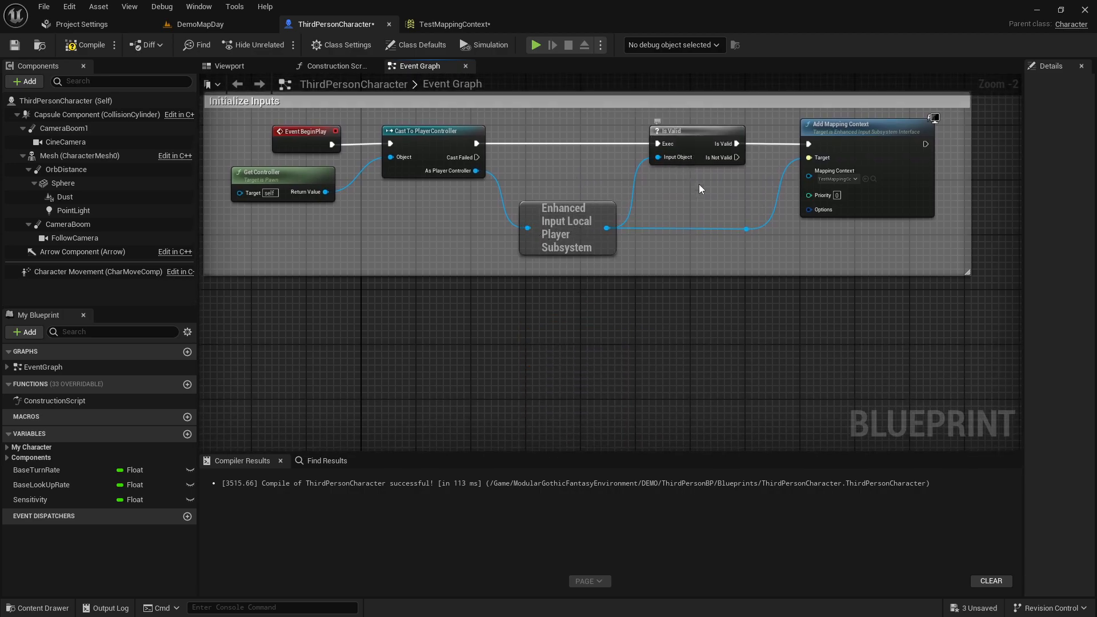
right_drag(695, 184, 617, 216)
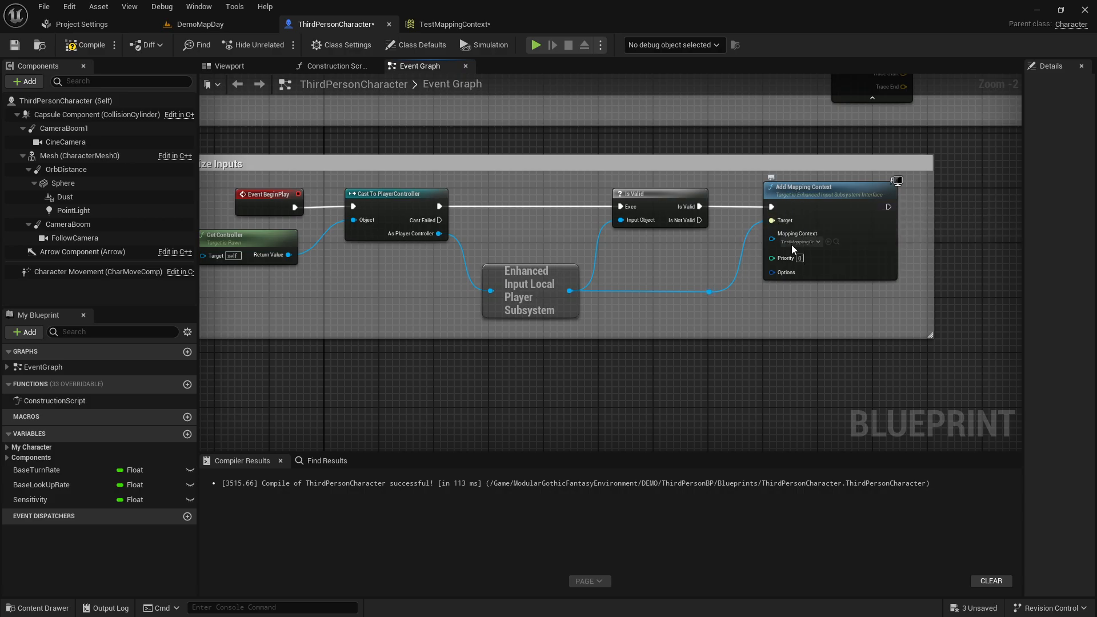
right_click(761, 368)
text(add mapp)
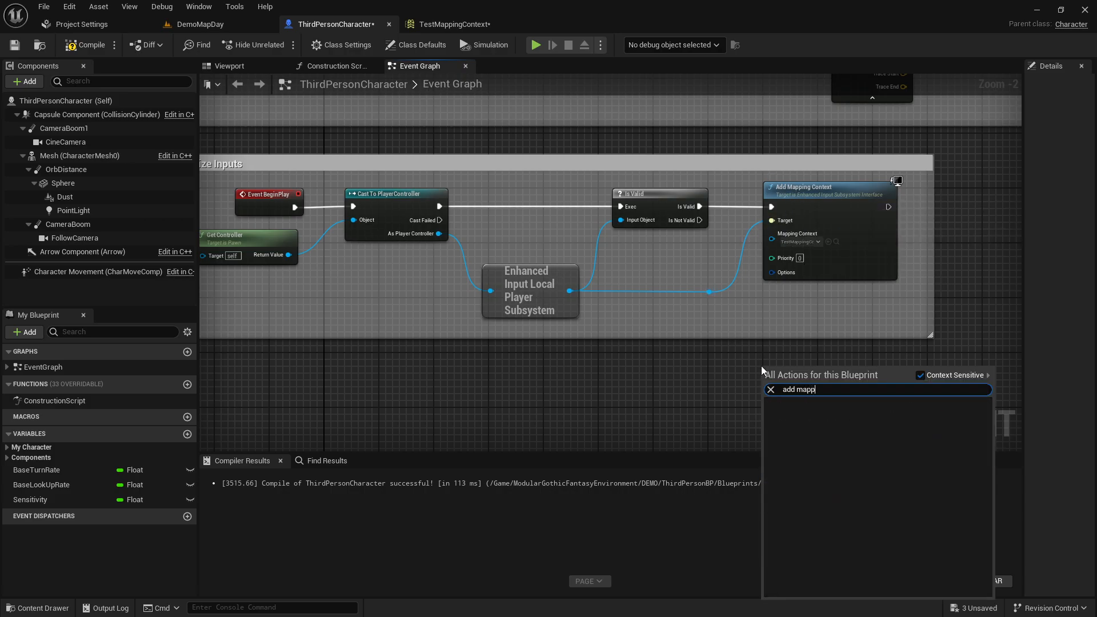
key(BackSpace)
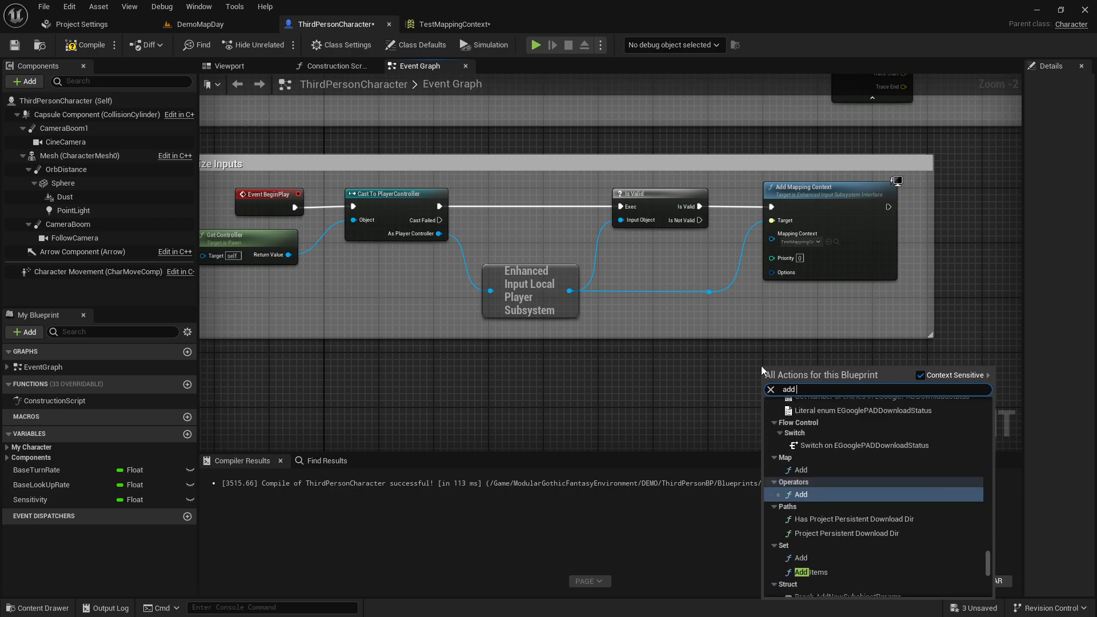
key(Escape)
Try an Add Mapping Context node off the Enhanced Input Local Player Subsystem output, checking its mapping context choices, and delete it.
drag(568, 290, 621, 383)
text(add mapp)
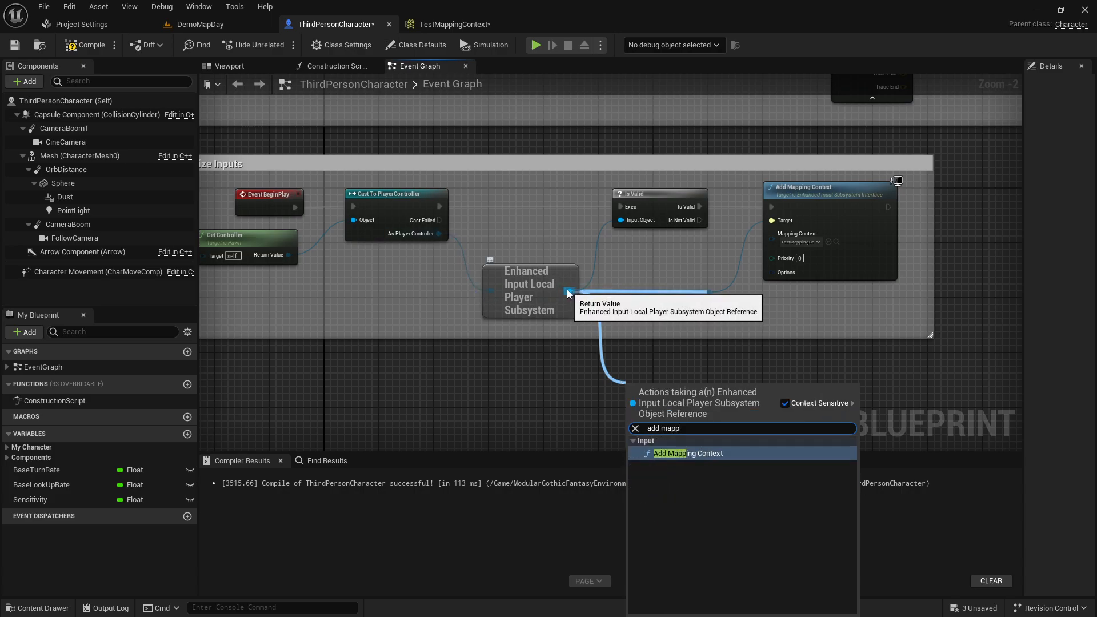
click(691, 453)
right_drag(709, 377, 695, 302)
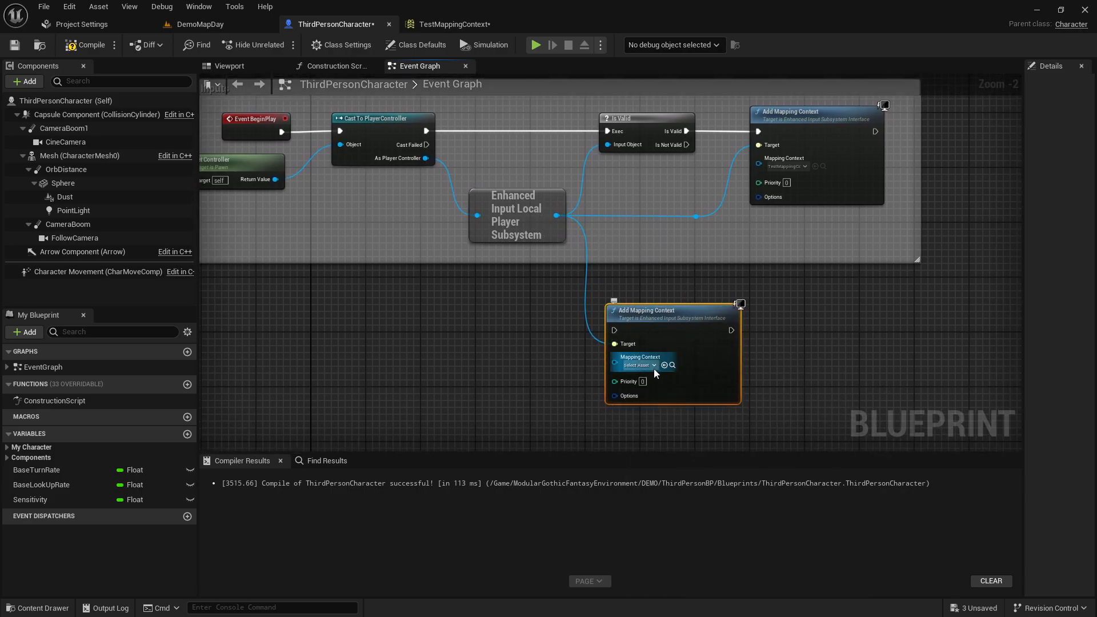
click(645, 364)
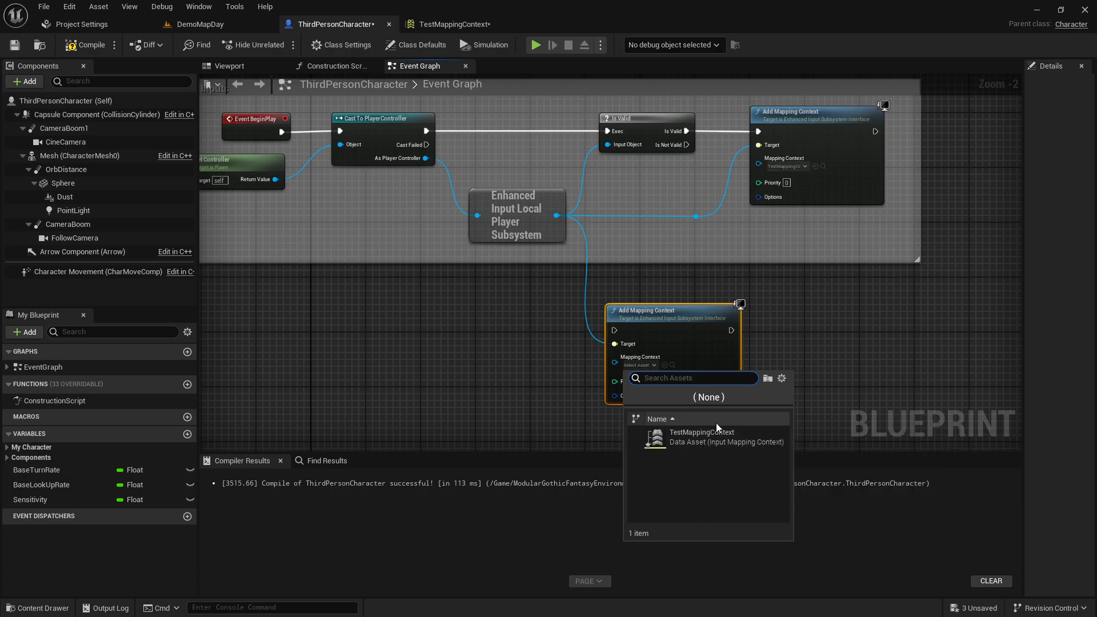
click(660, 311)
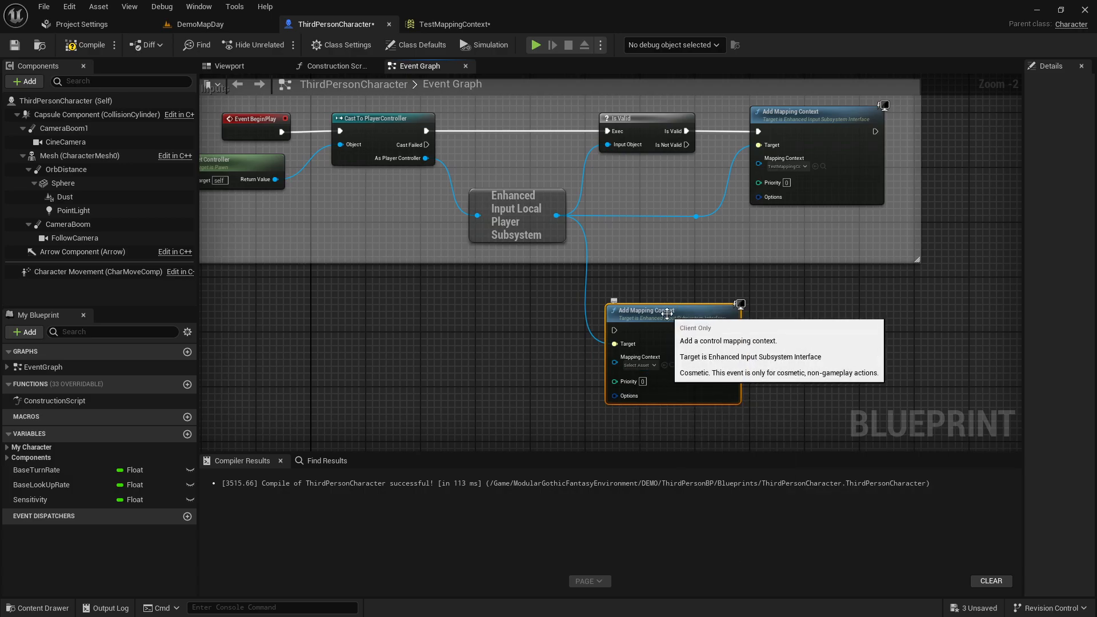
key(Delete)
Compile the ThirdPersonCharacter blueprint.
right_drag(816, 149, 806, 182)
click(86, 44)
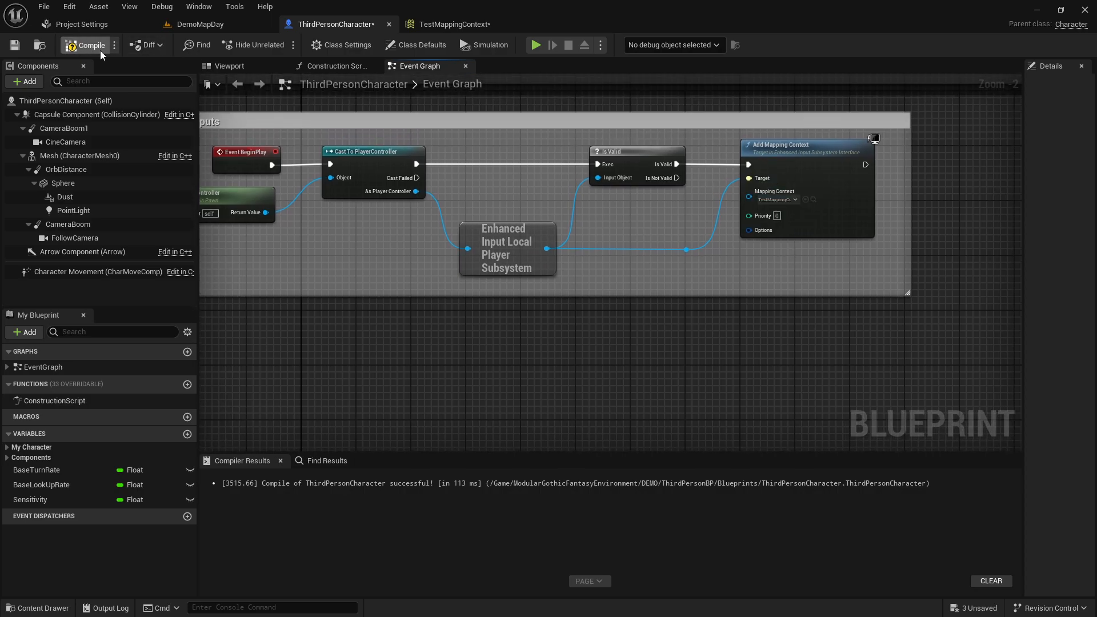
Examine the Event Graph's uncommented event nodes, the Flip Flop groups for keys 1 and 2, and the CineCam comment group.
scroll(417, 233, down, 5)
right_drag(468, 337, 487, 388)
scroll(614, 231, down, 2)
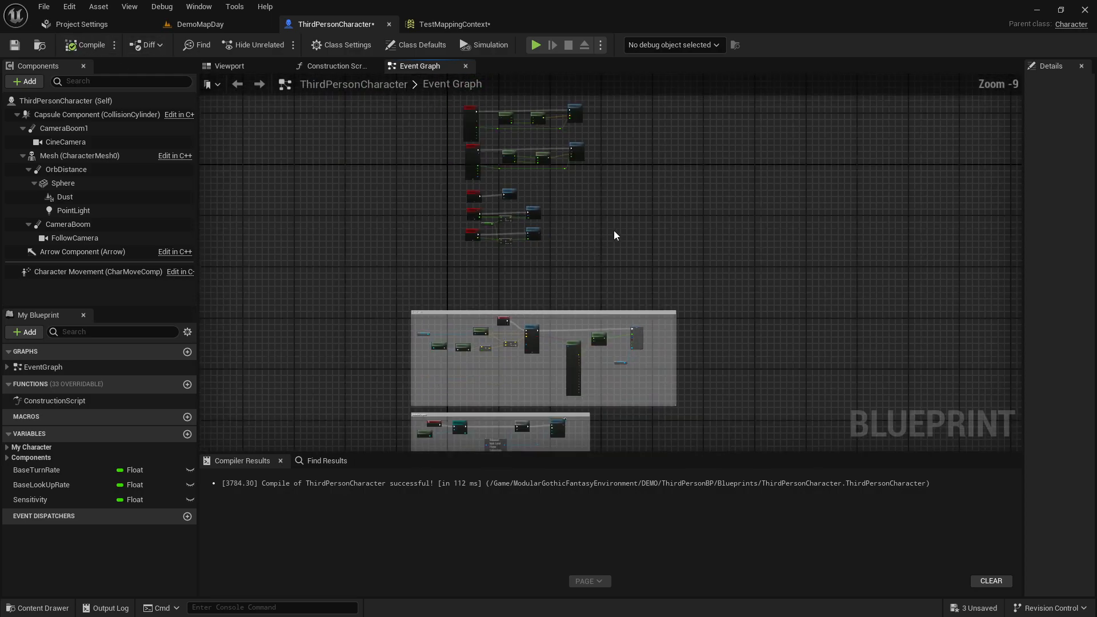
right_drag(613, 231, 583, 416)
scroll(606, 343, down, 2)
right_drag(605, 343, 584, 227)
drag(436, 147, 746, 342)
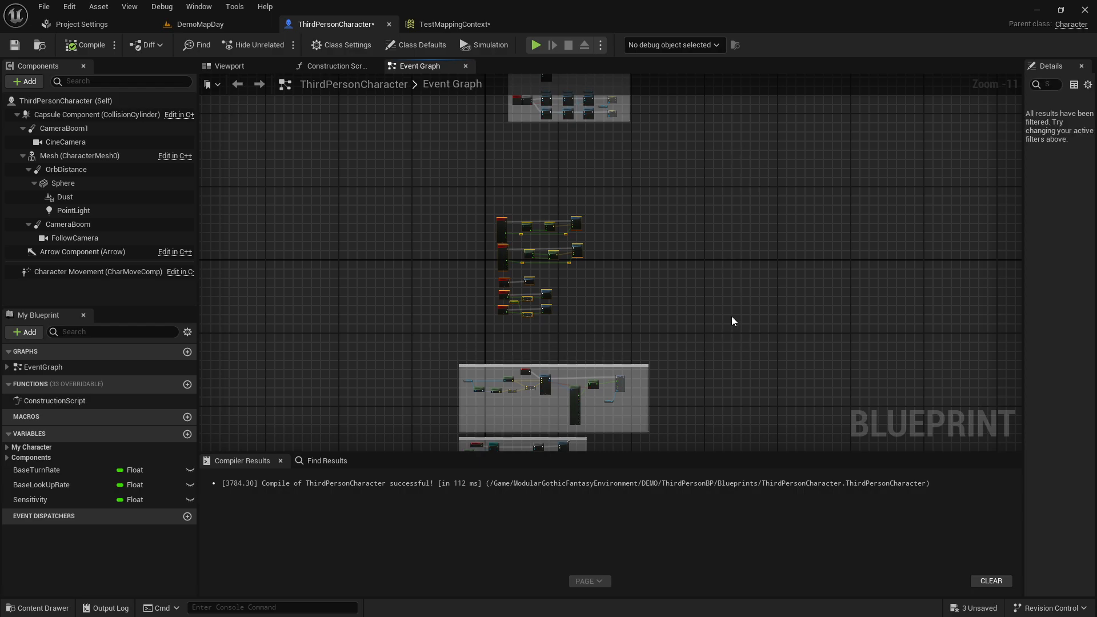
scroll(627, 327, up, 7)
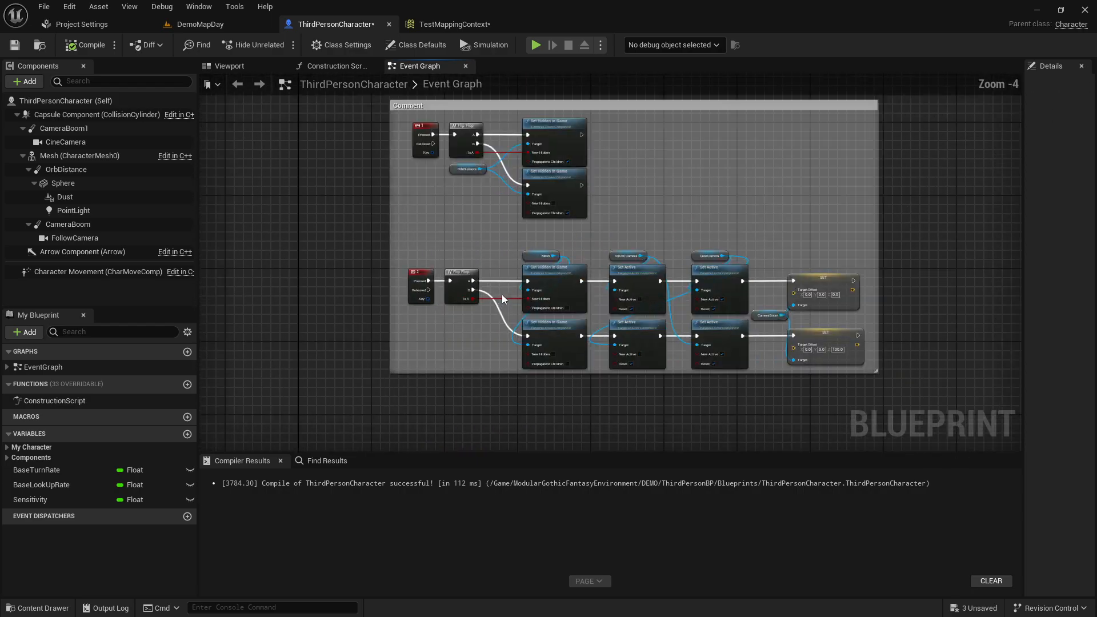
right_drag(428, 214, 345, 221)
scroll(400, 214, up, 1)
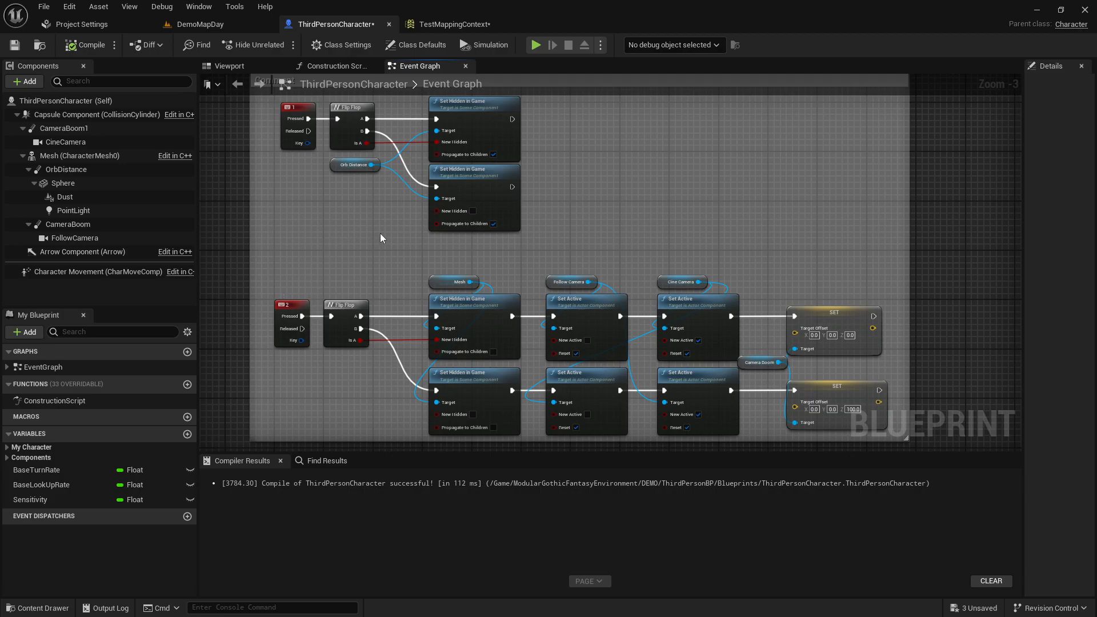
scroll(425, 264, down, 6)
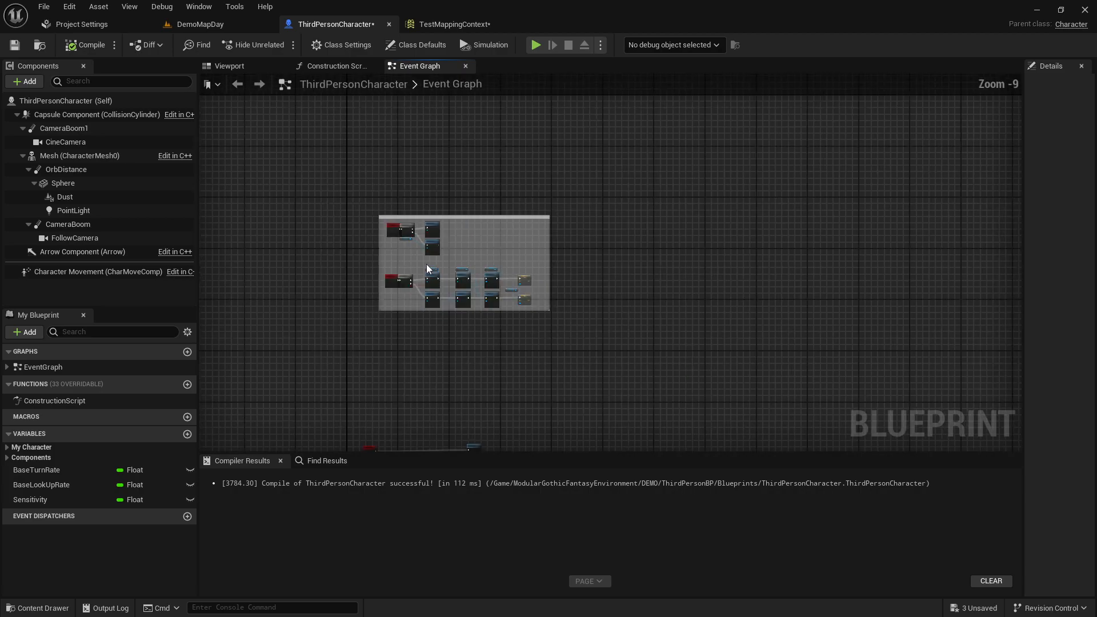
right_drag(426, 264, 590, 169)
right_drag(544, 311, 566, 164)
scroll(423, 310, up, 3)
scroll(514, 326, up, 3)
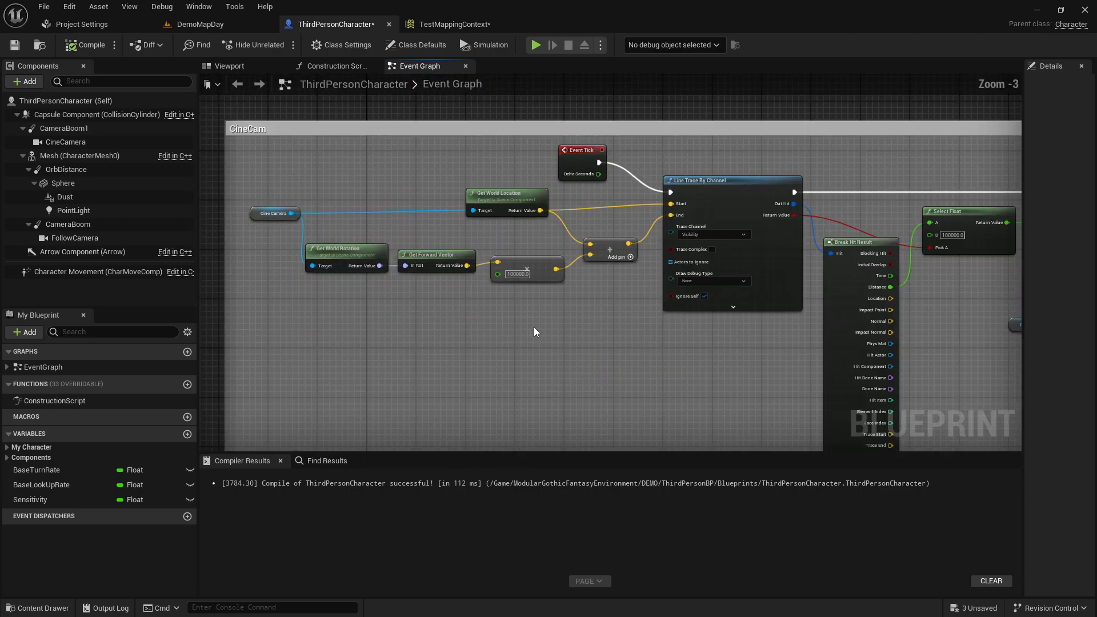
Examine the CineCam comment group and the EnhancedInputAction MoveForward and MoveRight node chains in the Event Graph.
scroll(569, 326, down, 1)
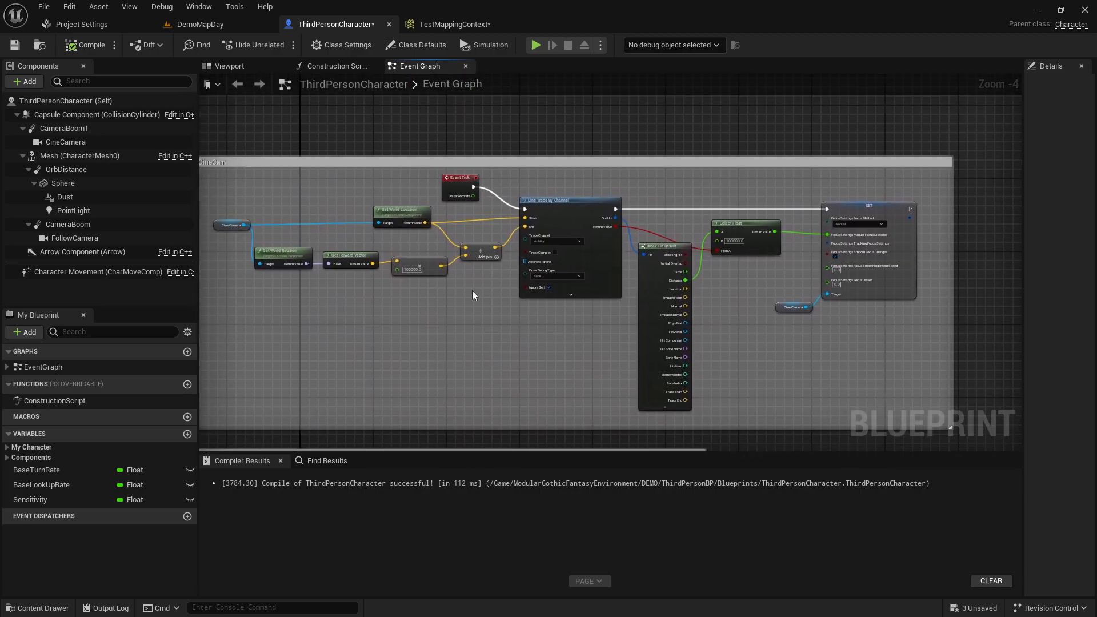
right_drag(323, 225, 339, 227)
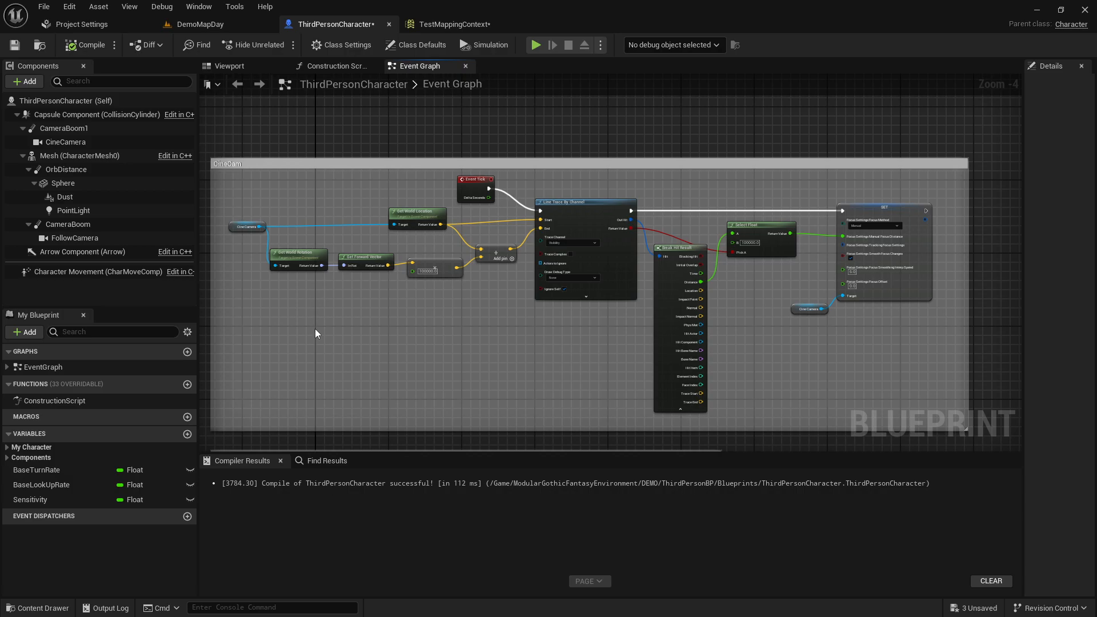
scroll(609, 375, down, 5)
right_drag(678, 188, 678, 364)
scroll(647, 366, up, 4)
scroll(573, 321, up, 2)
right_drag(573, 320, 659, 429)
right_drag(495, 237, 515, 313)
right_drag(463, 290, 456, 276)
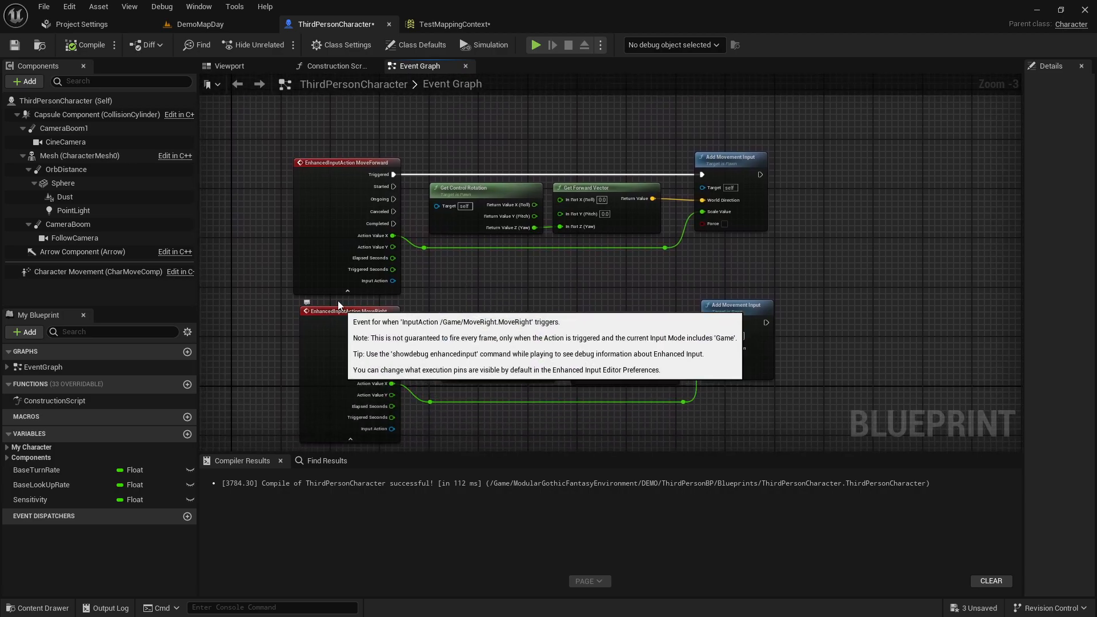
Compare the action mappings in TestMappingContext with the MoveForward and MoveRight events in the ThirdPersonCharacter graph.
click(236, 26)
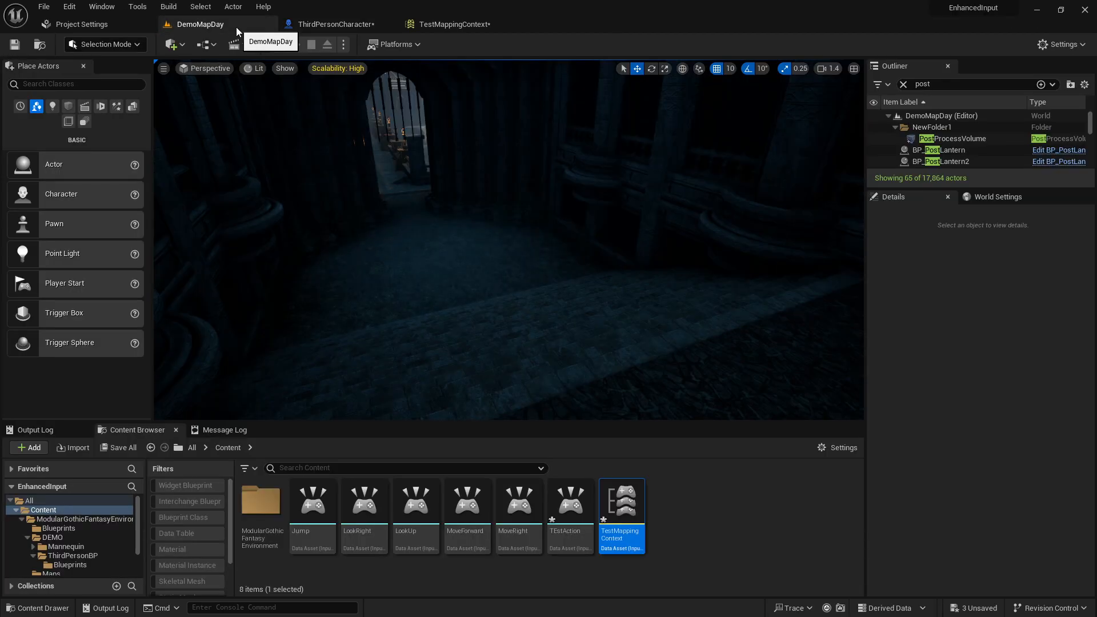
click(453, 24)
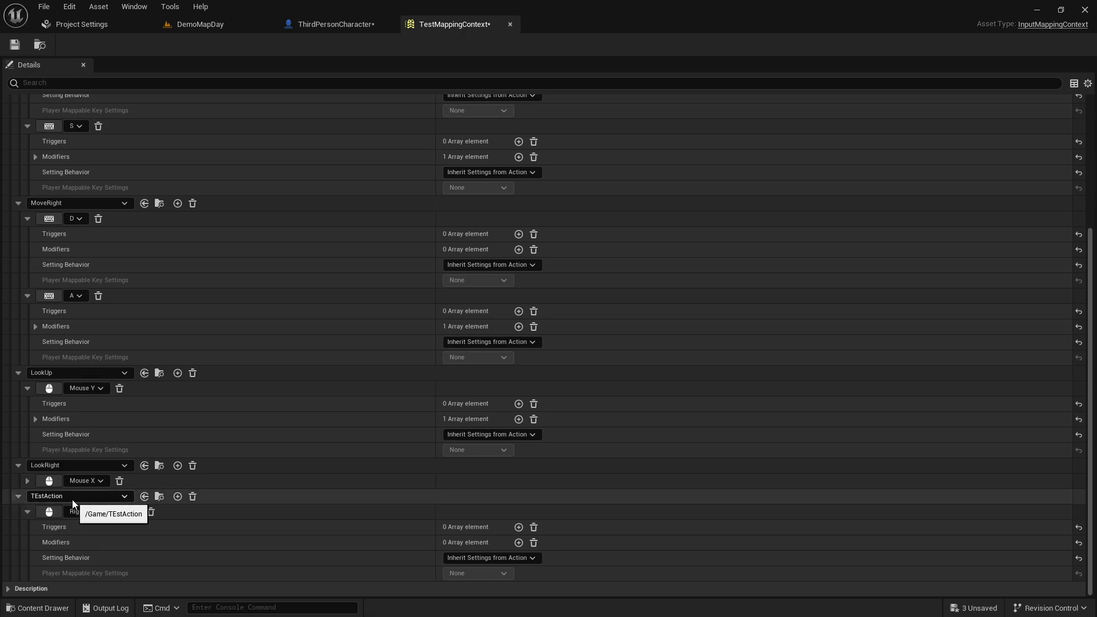
click(335, 23)
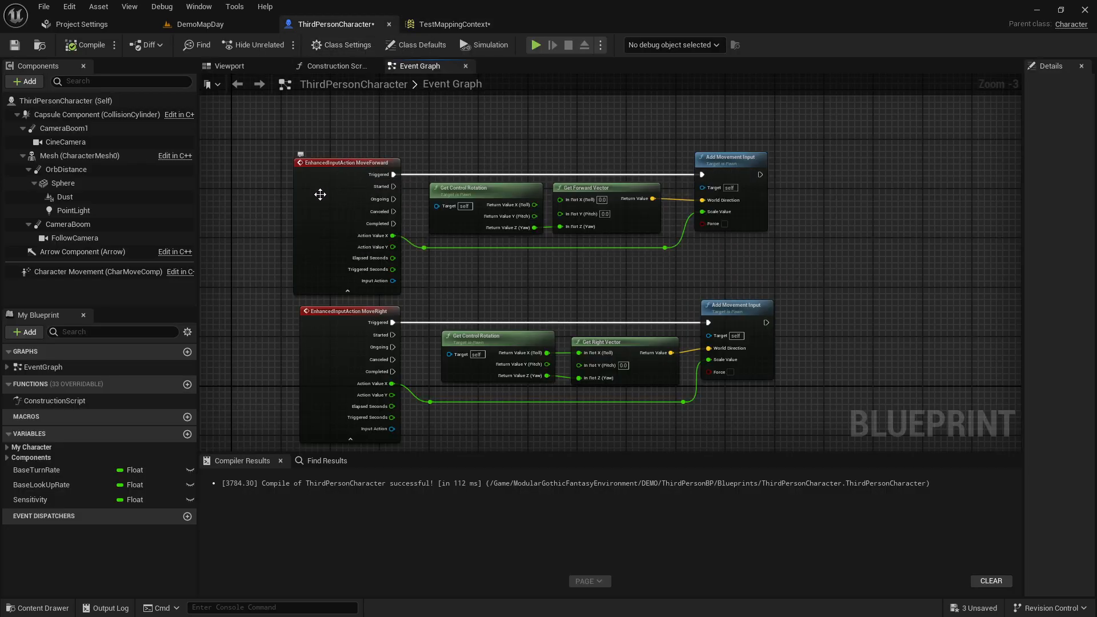
click(456, 25)
Open the MoveForward input action from the DemoMapDay level's content and review its Value Type choices, keeping Axis2D (Vector2D).
click(195, 26)
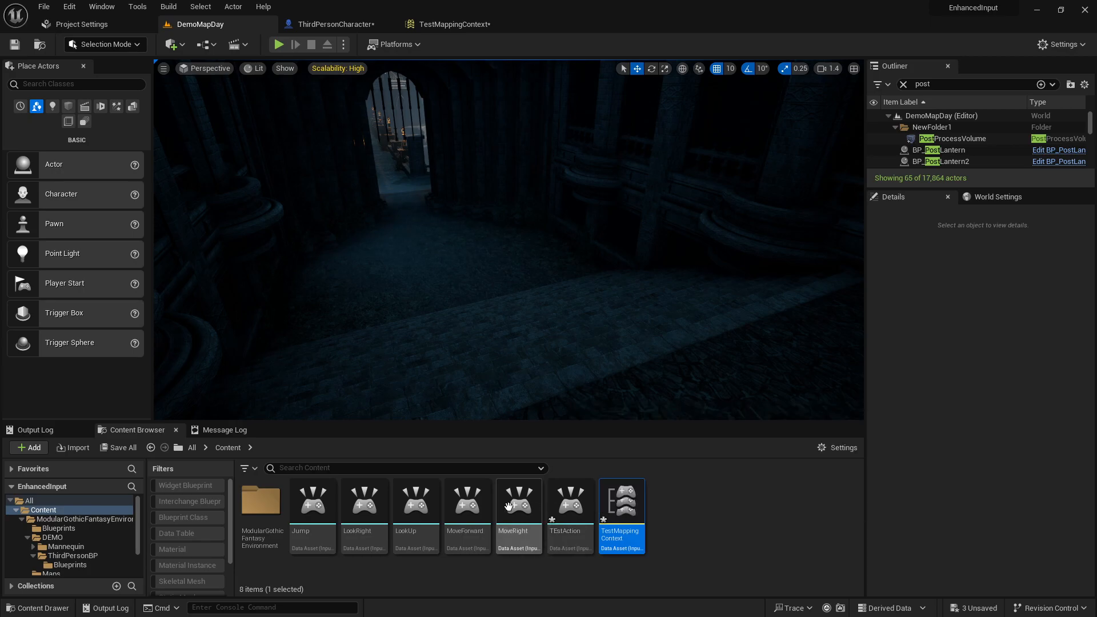
mouse_move(520, 507)
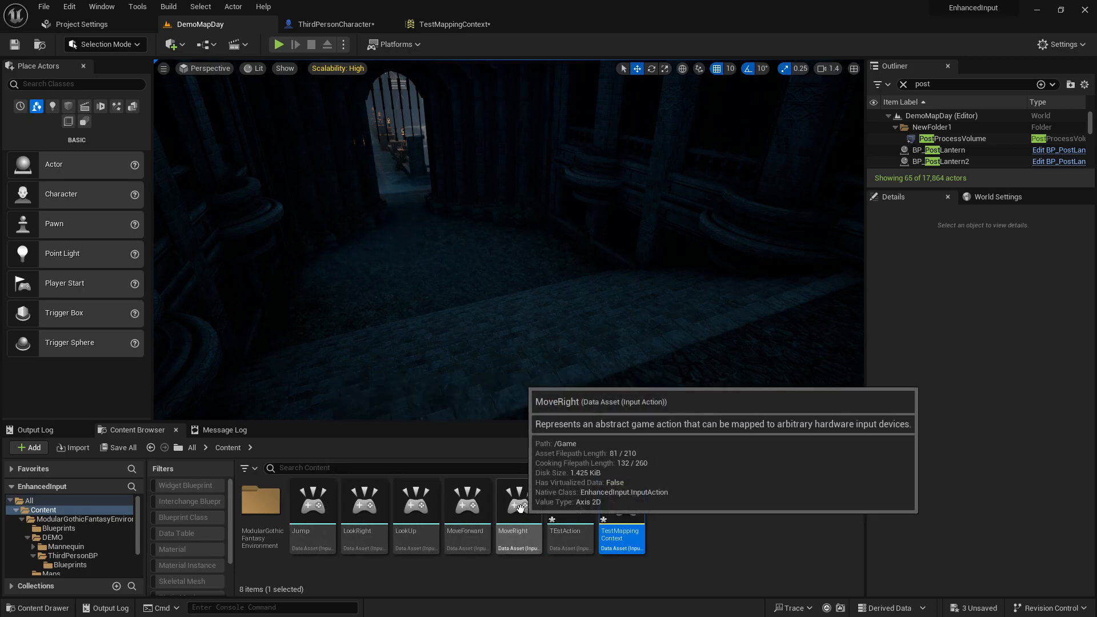
double_click(467, 509)
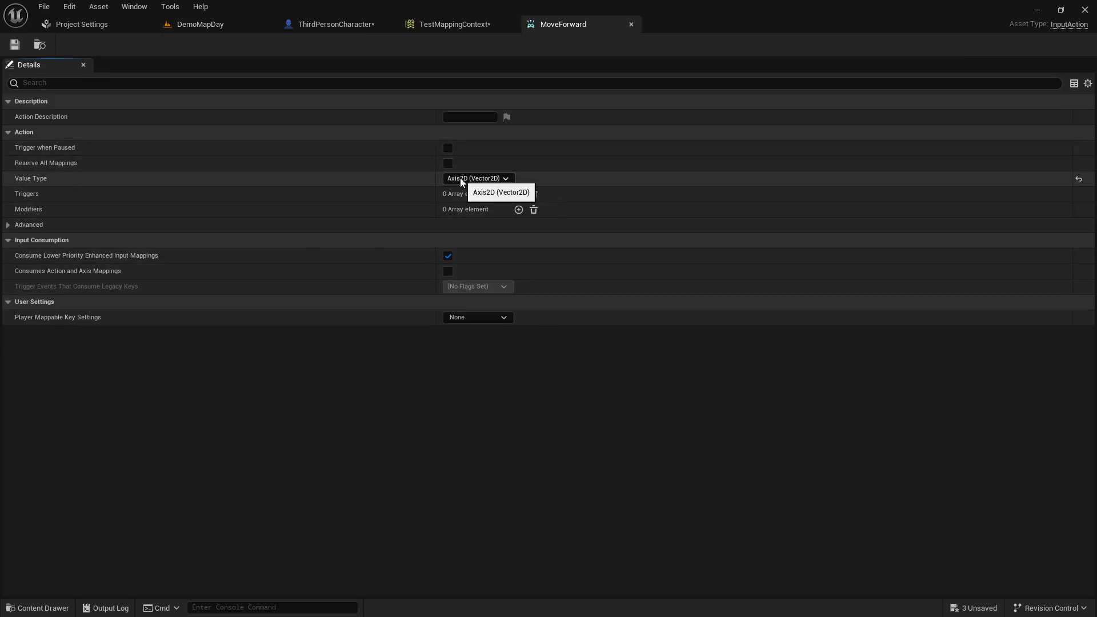
mouse_move(45, 183)
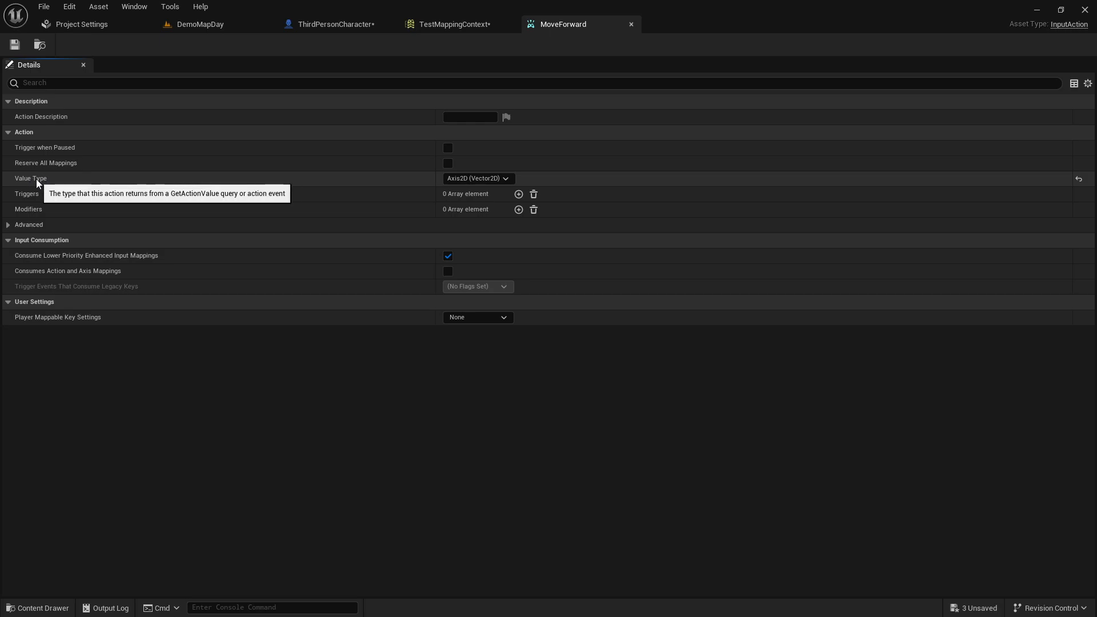
click(494, 179)
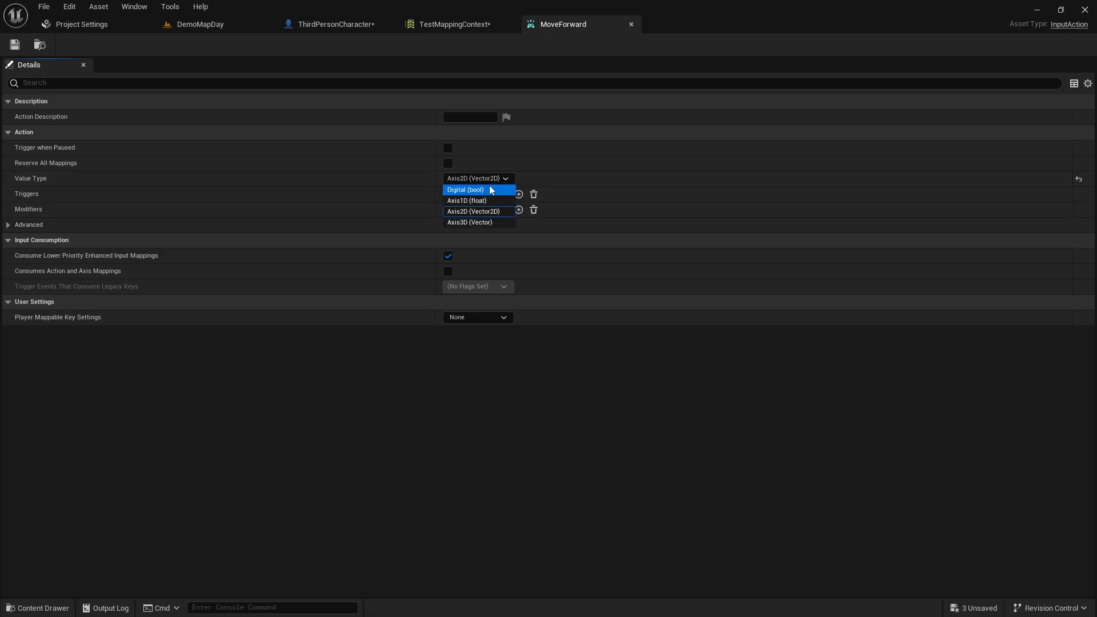
click(472, 213)
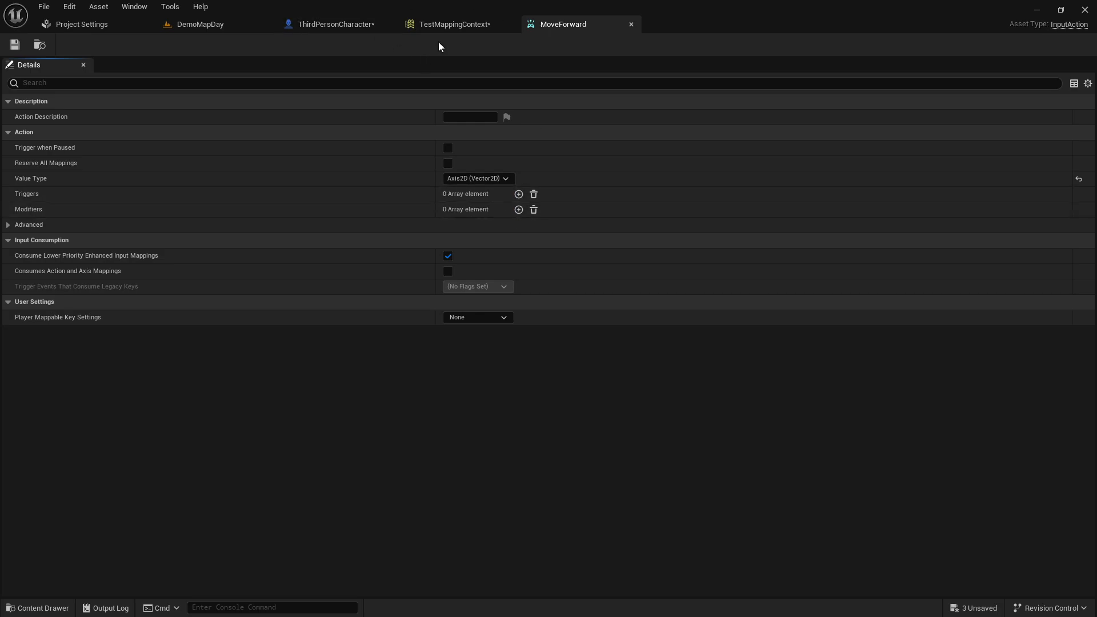
Review the input actions available for the MoveForward mapping in TestMappingContext without changing the assignment.
click(443, 24)
scroll(274, 434, up, 5)
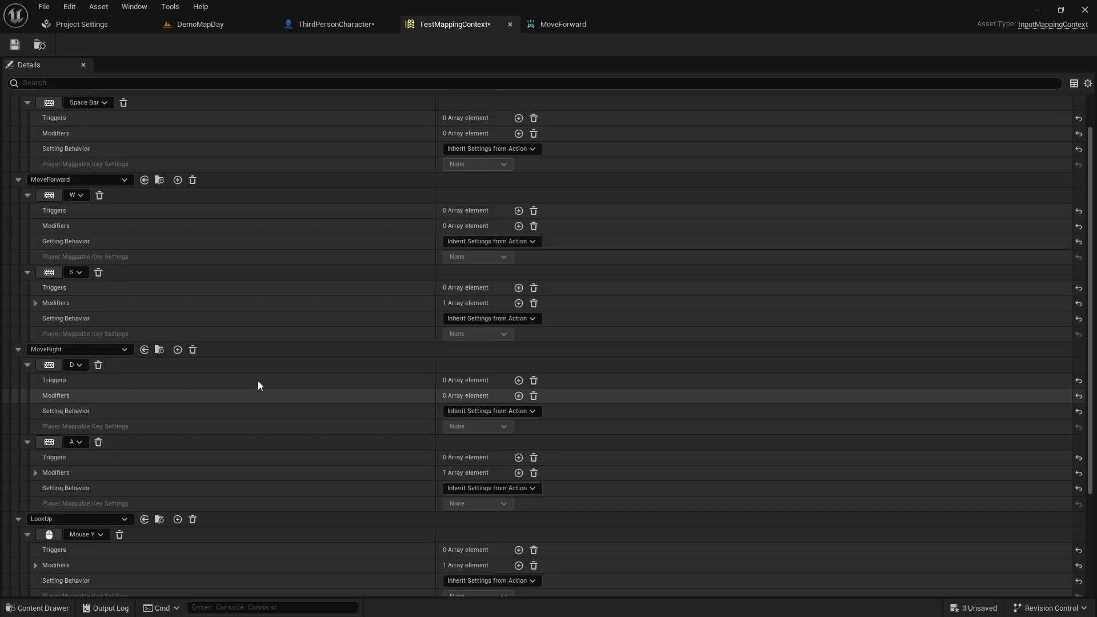
click(91, 226)
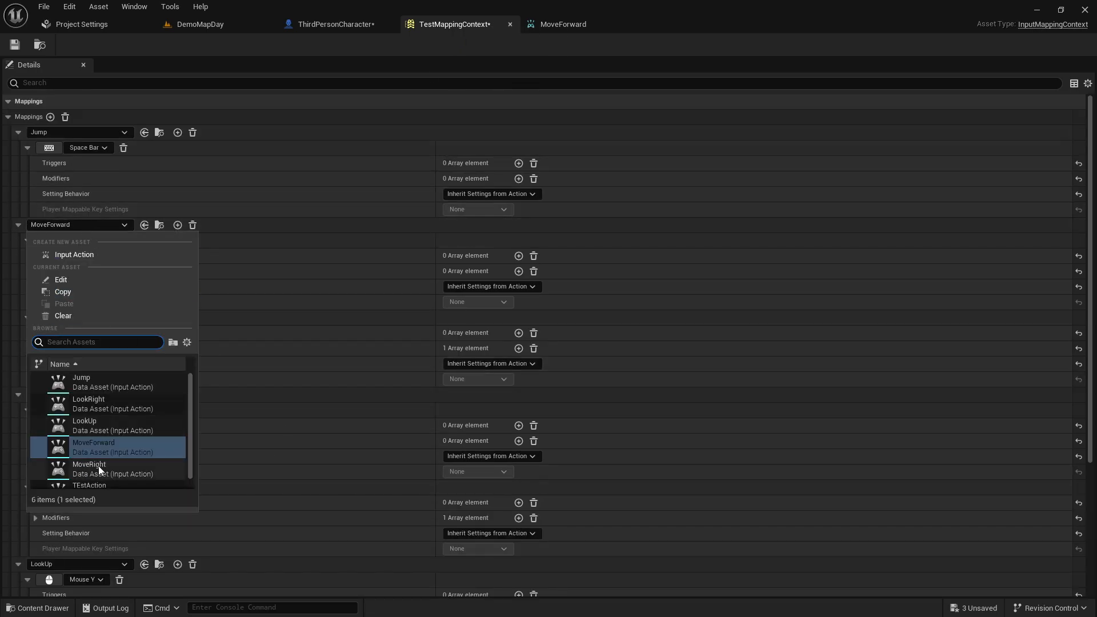
scroll(109, 427, down, 1)
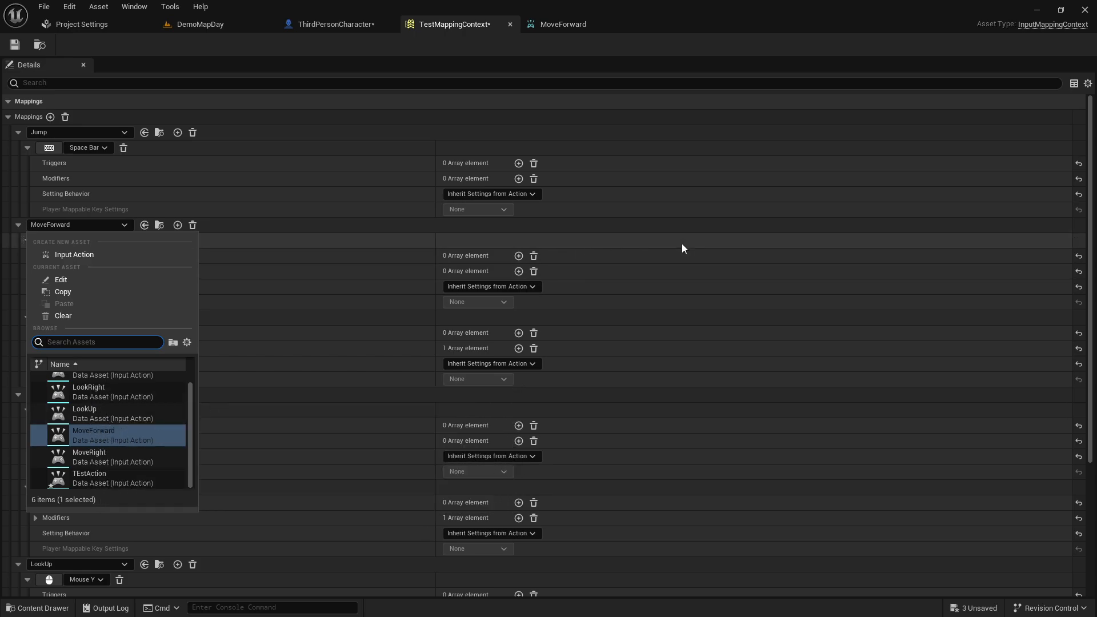
click(499, 263)
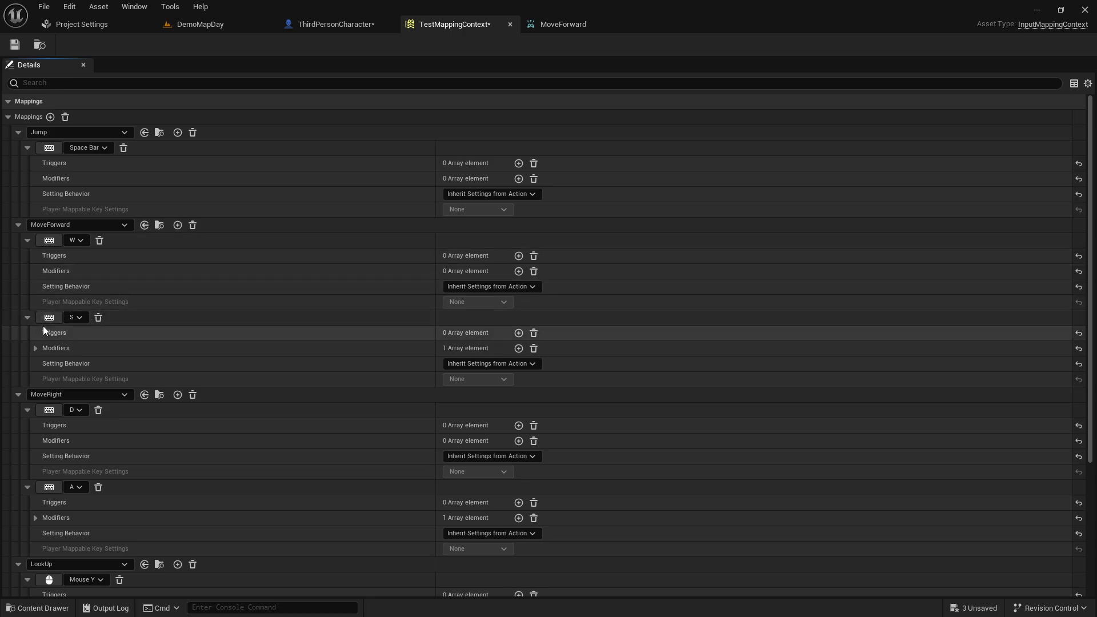
Inspect the Negate modifier on MoveForward's S key mapping and the other modifier types available, leaving it unchanged.
click(26, 317)
click(28, 316)
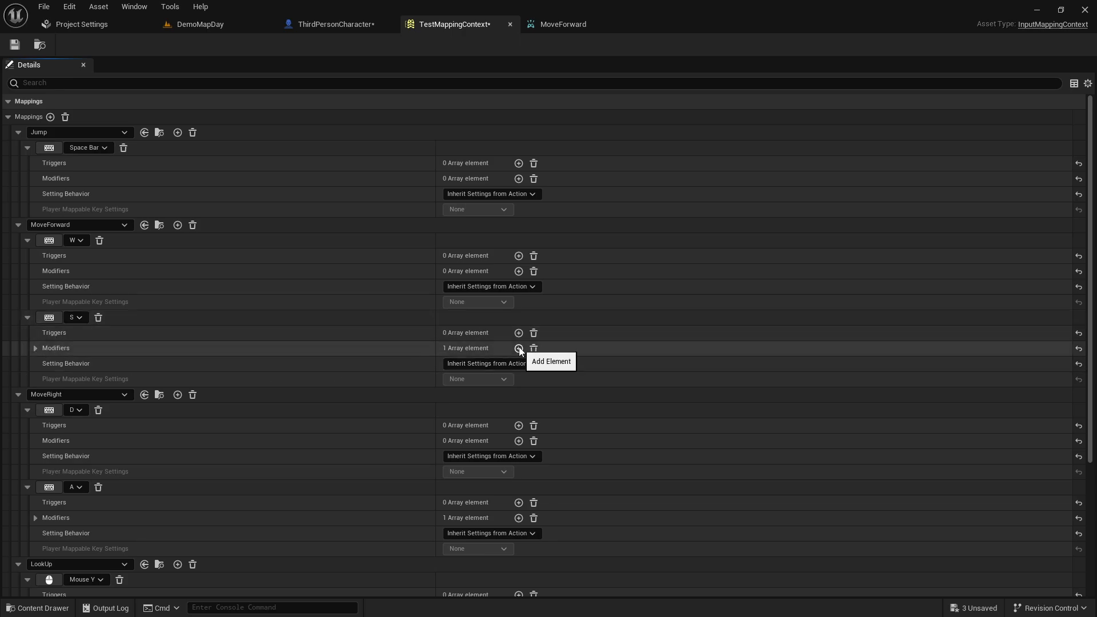
click(35, 348)
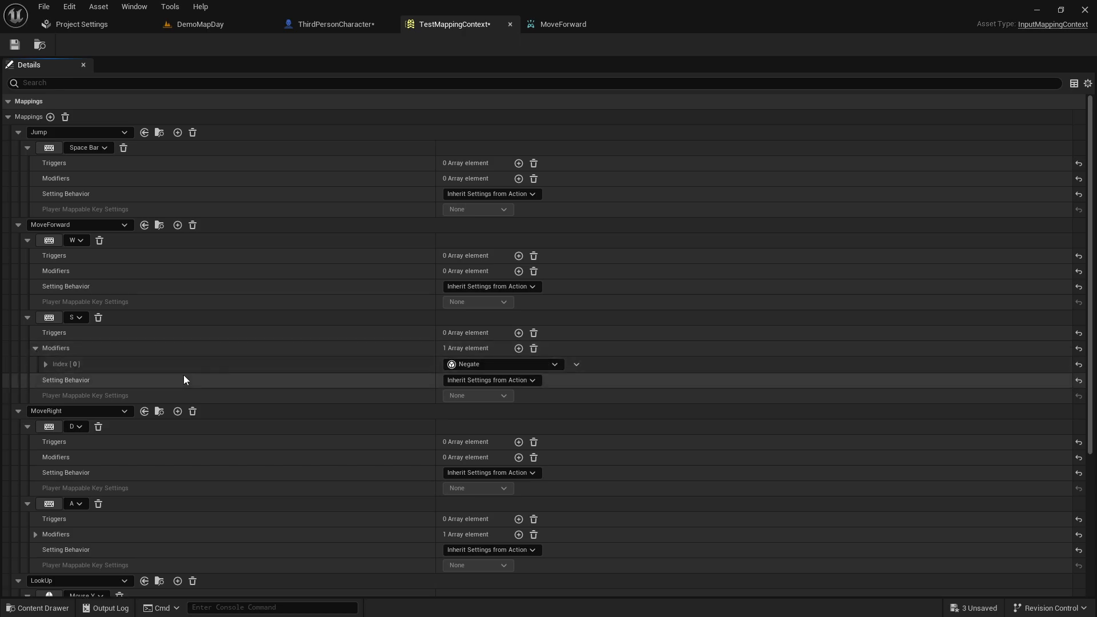
click(467, 365)
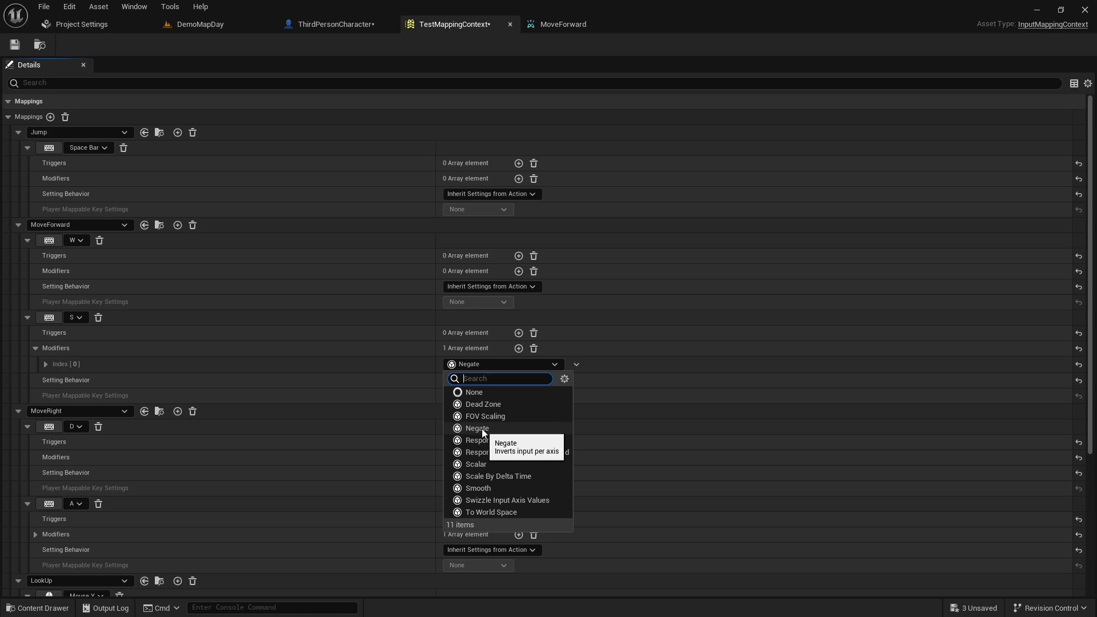
click(28, 317)
Add another EnhancedInputAction MoveForward event above the existing one in the ThirdPersonCharacter Event Graph.
click(325, 26)
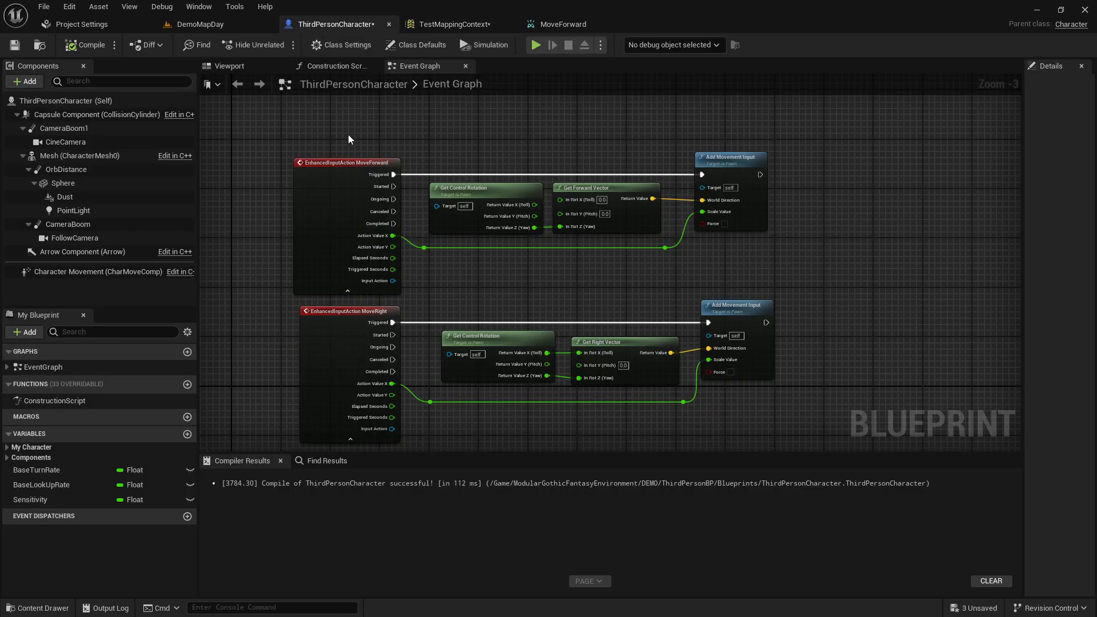
scroll(326, 162, up, 2)
right_click(327, 152)
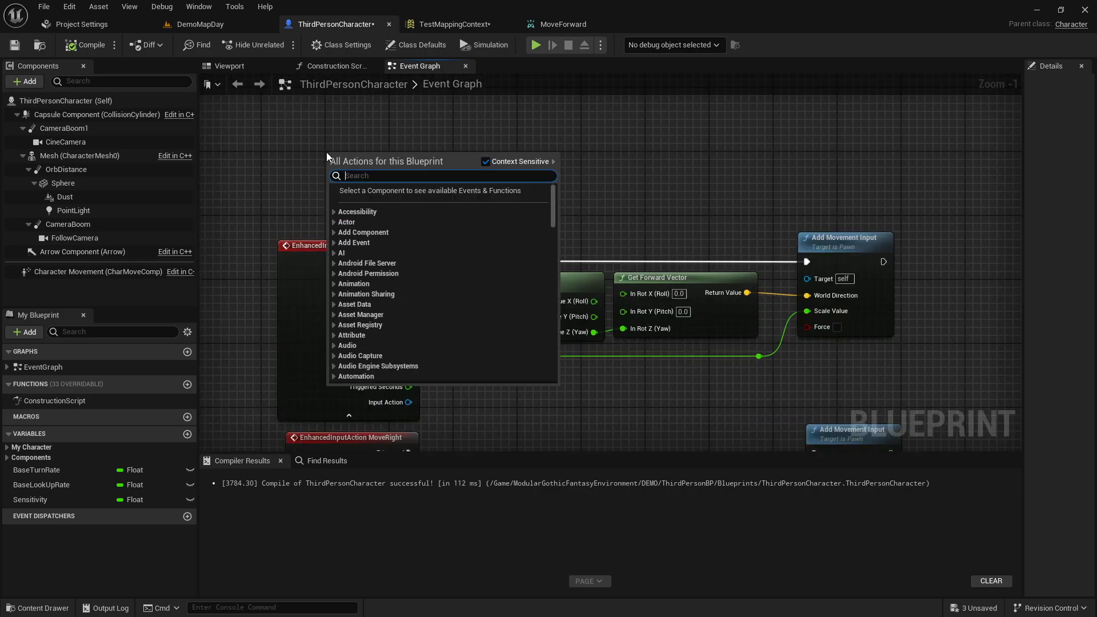
text(enhanced input)
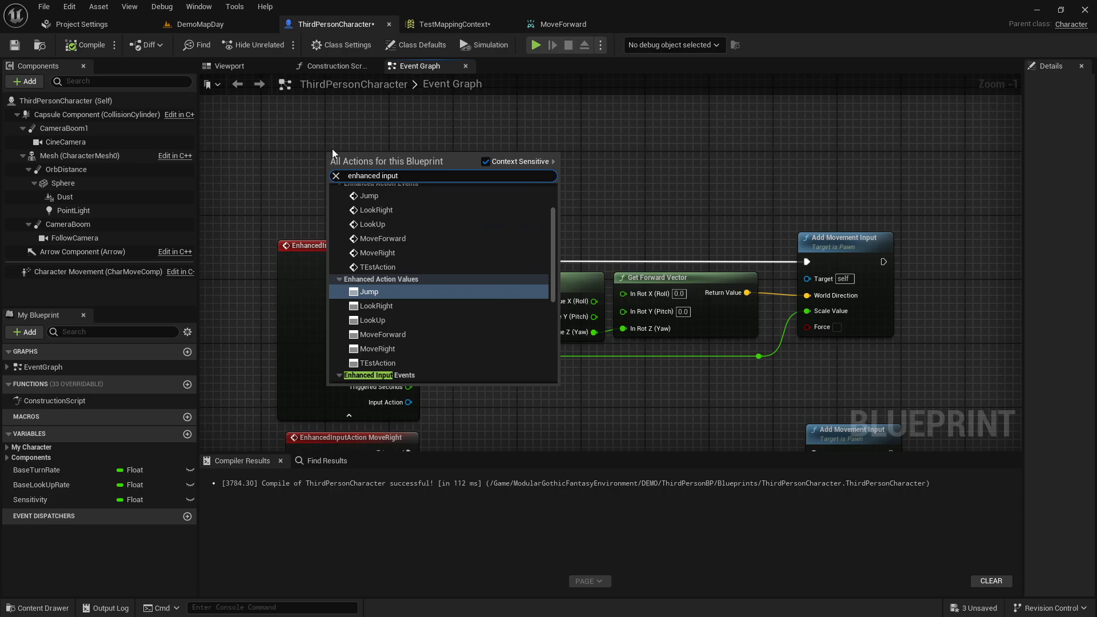
scroll(395, 244, up, 3)
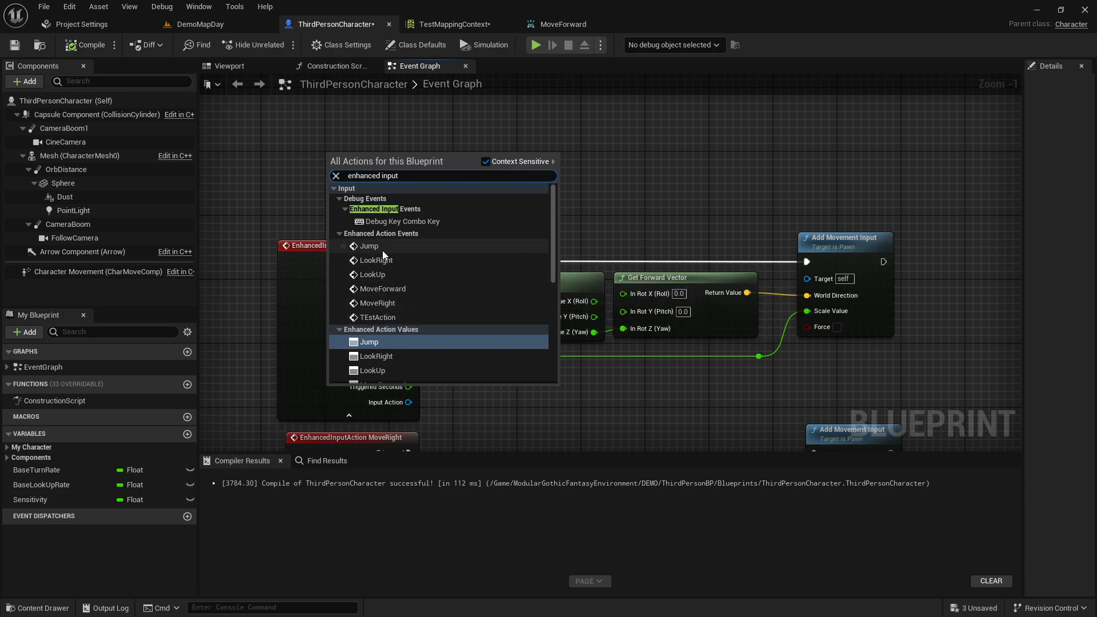
click(389, 290)
click(389, 291)
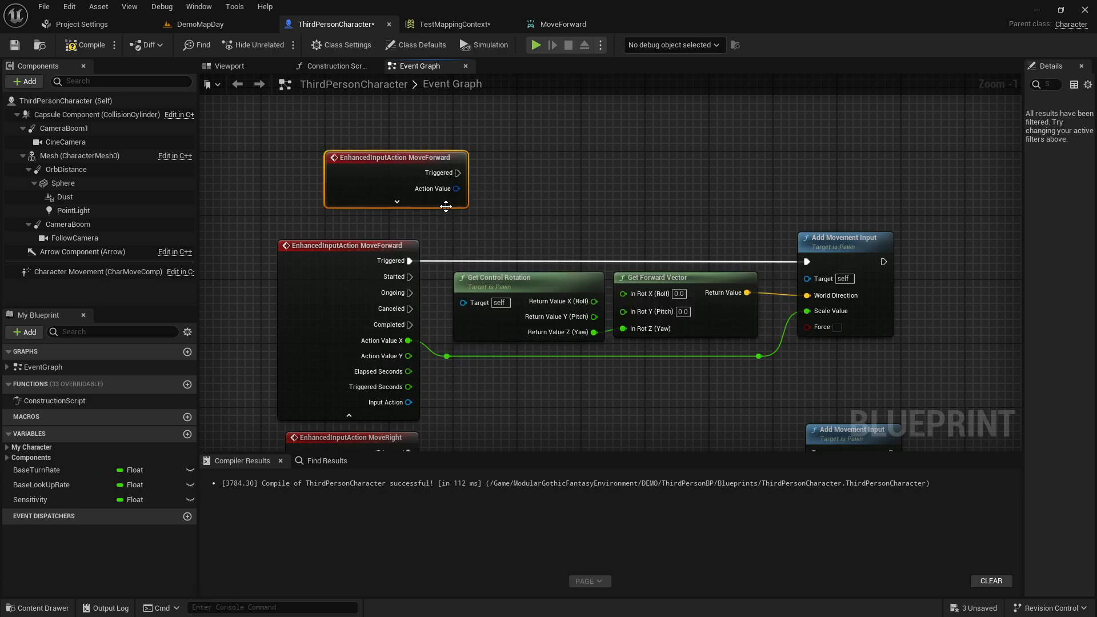
Move the new MoveForward event further above the existing one and expand it to show all its pins.
right_drag(523, 218, 536, 353)
drag(407, 297, 366, 146)
click(370, 186)
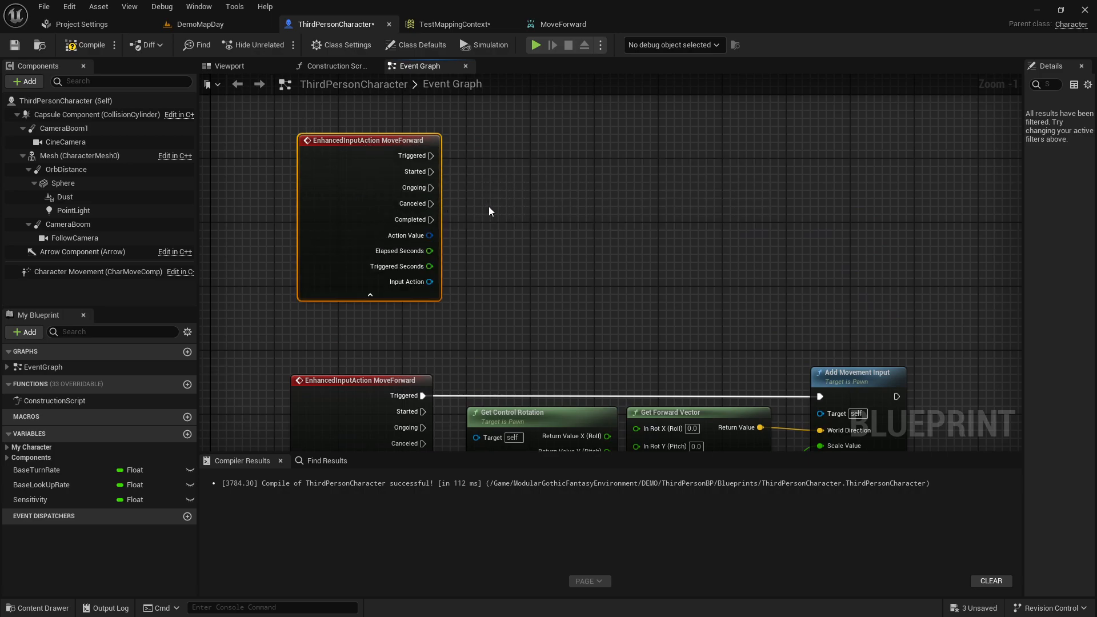
Split the new MoveForward event's Action Value struct pin into separate X and Y pins.
right_drag(483, 198, 500, 114)
right_drag(548, 200, 563, 259)
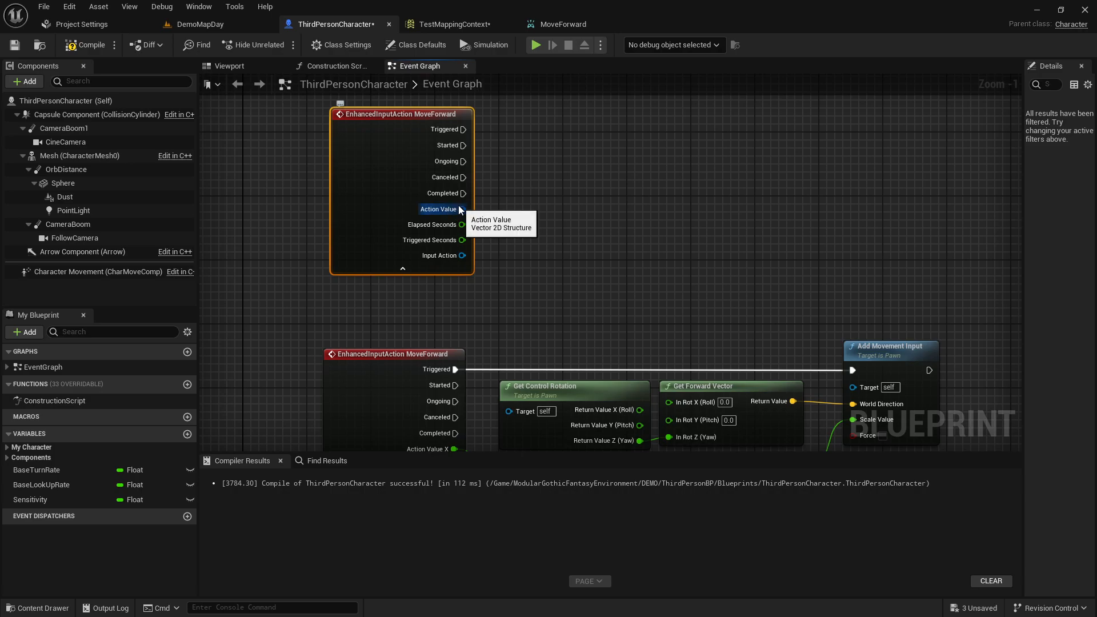
right_drag(587, 273, 530, 263)
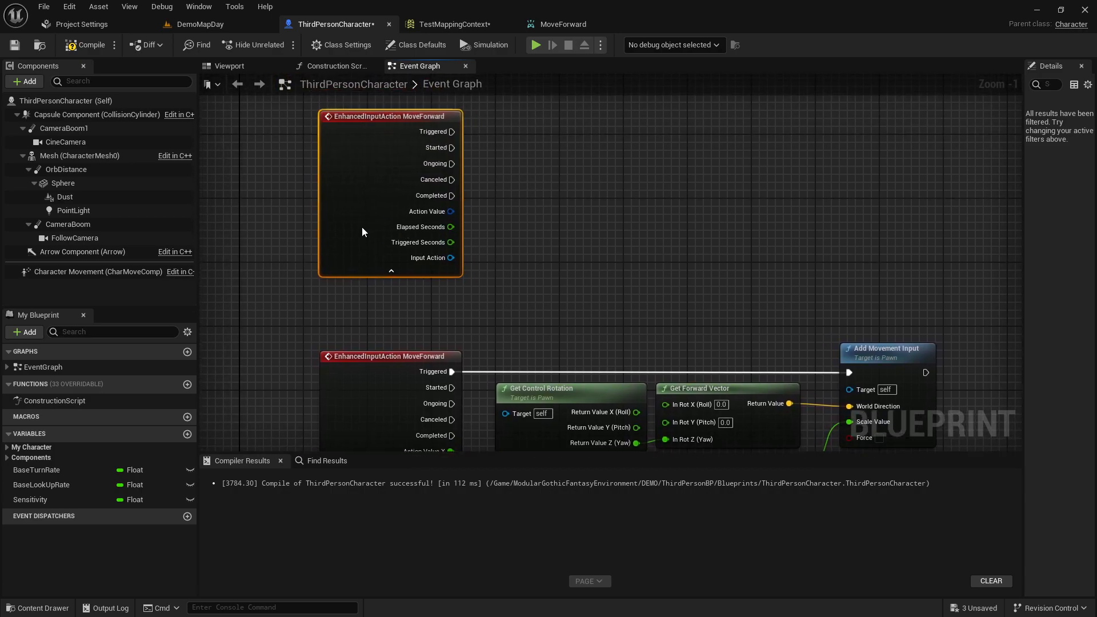
right_click(451, 211)
click(480, 247)
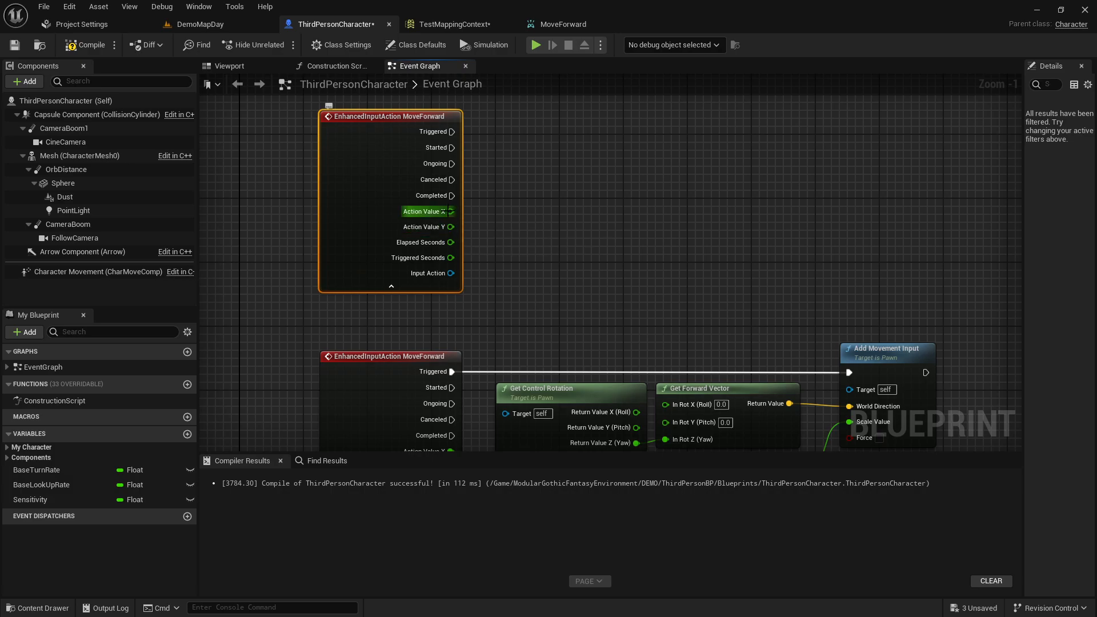
Add a Get Control Rotation node and place it beside the new MoveForward event, above the existing node chain.
right_drag(596, 244, 532, 177)
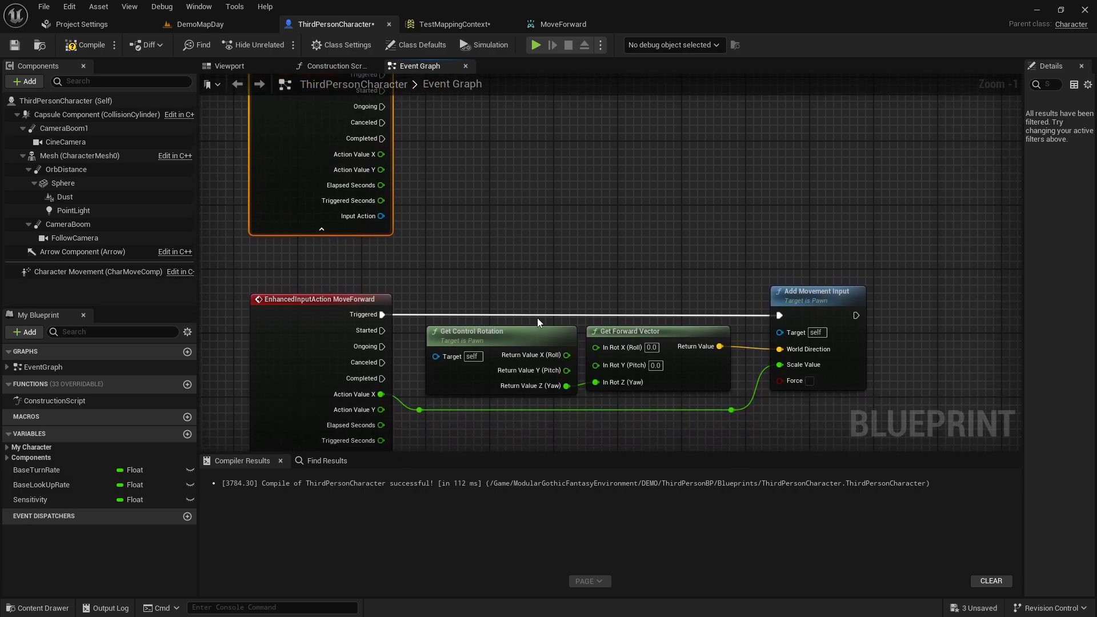
right_click(477, 231)
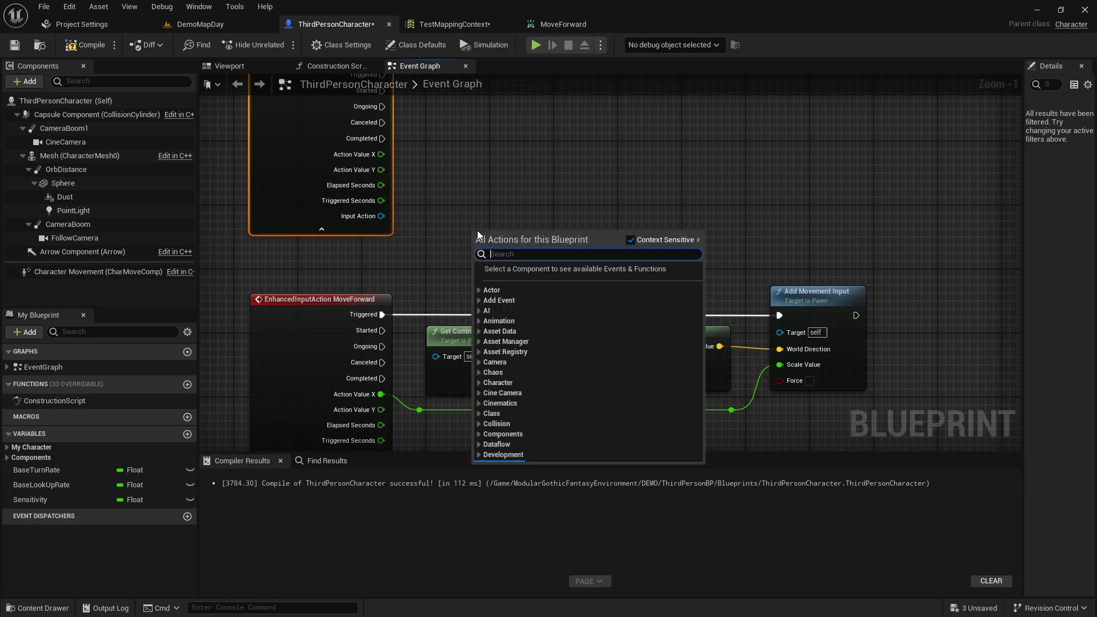
text(get control rot)
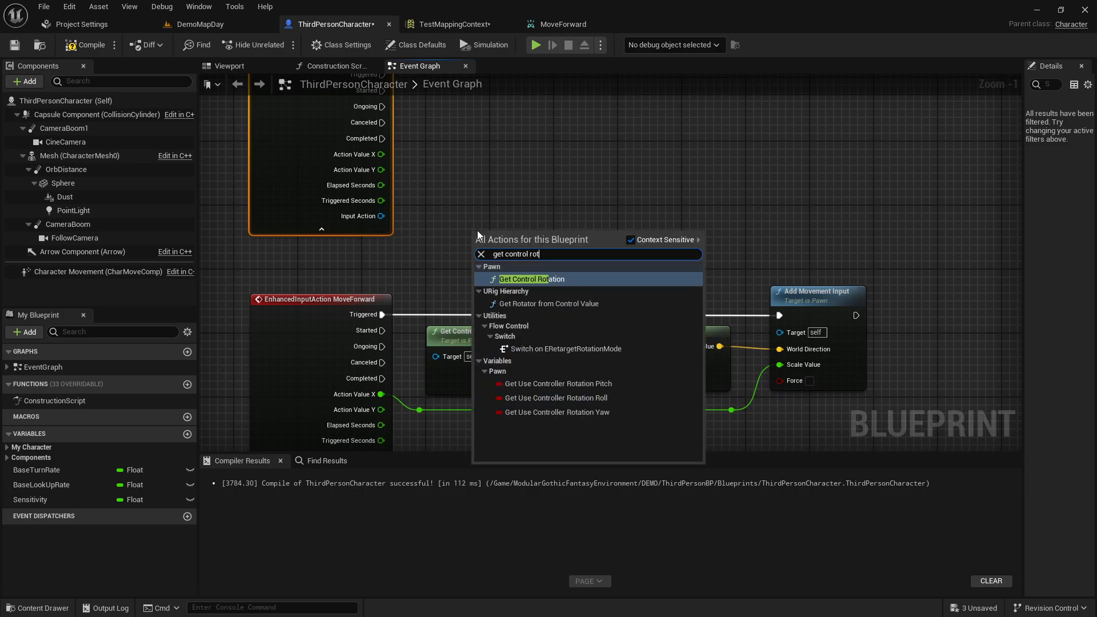
key(Return)
drag(543, 242, 510, 161)
right_drag(567, 232, 573, 262)
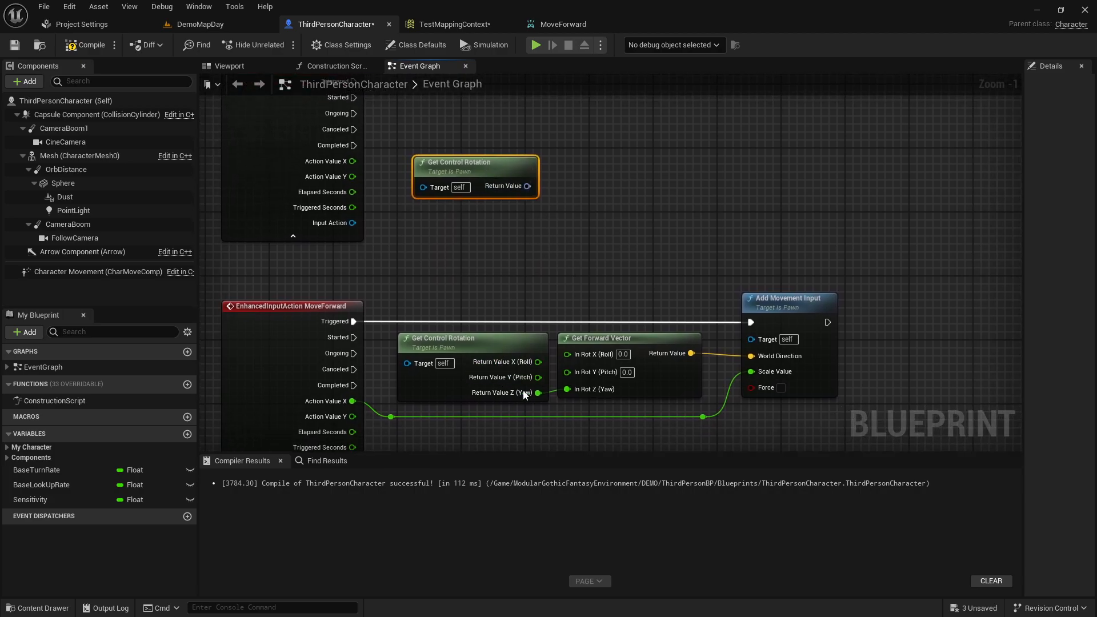
Split the new Get Control Rotation node's Return Value into separate roll, pitch and yaw pins.
right_click(526, 186)
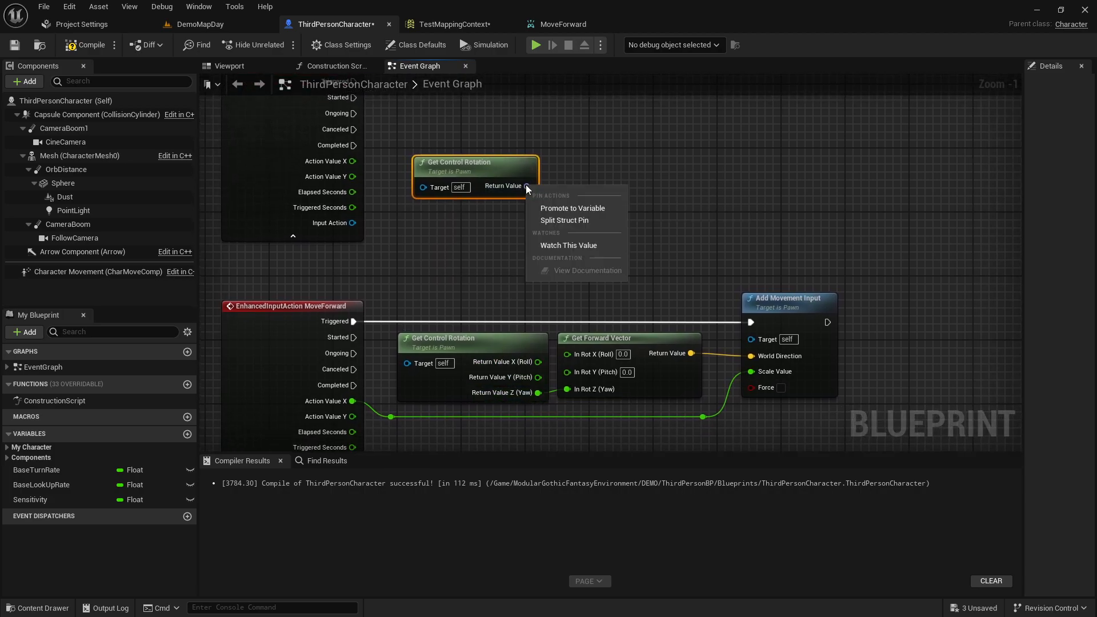
click(563, 220)
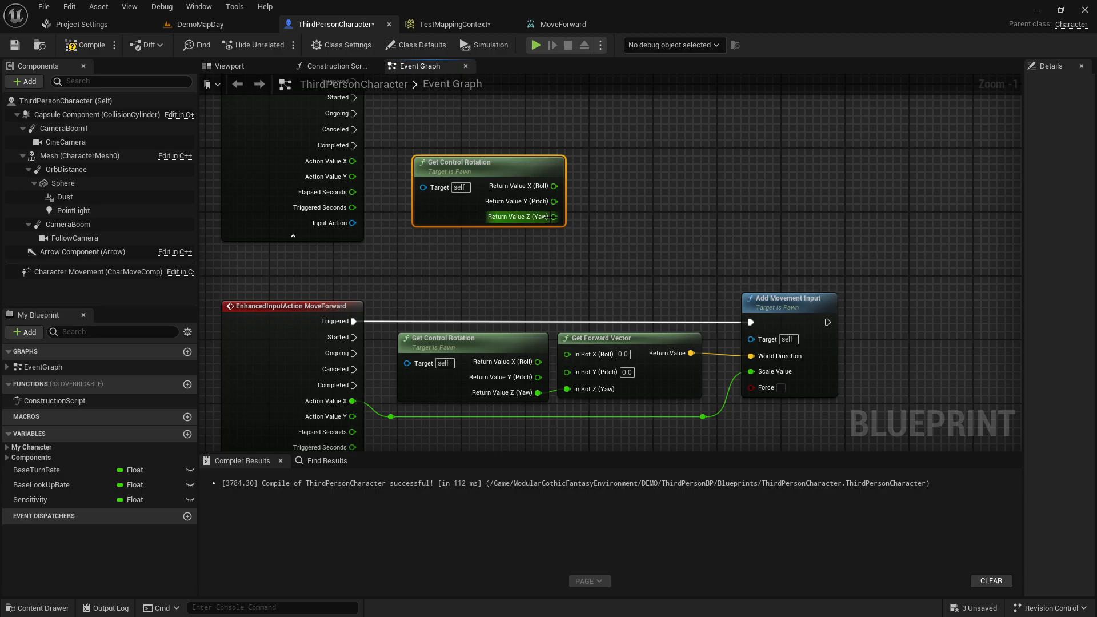
drag(553, 218, 605, 196)
click(642, 147)
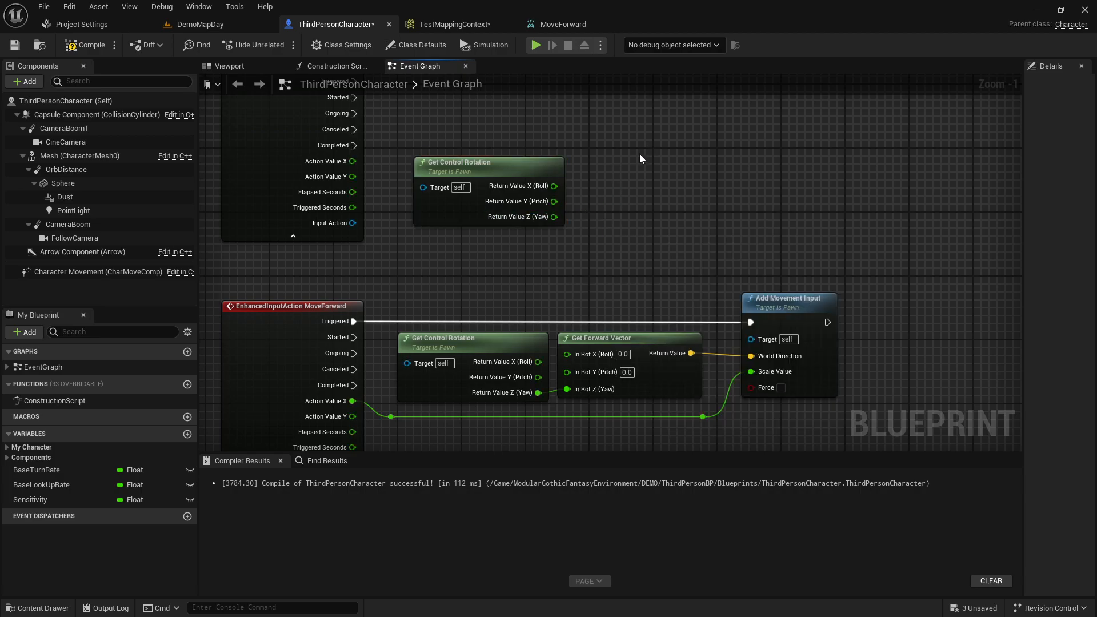
Add a Get Forward Vector node beside the new Get Control Rotation node and arrange the two side by side.
right_click(619, 208)
text(get f)
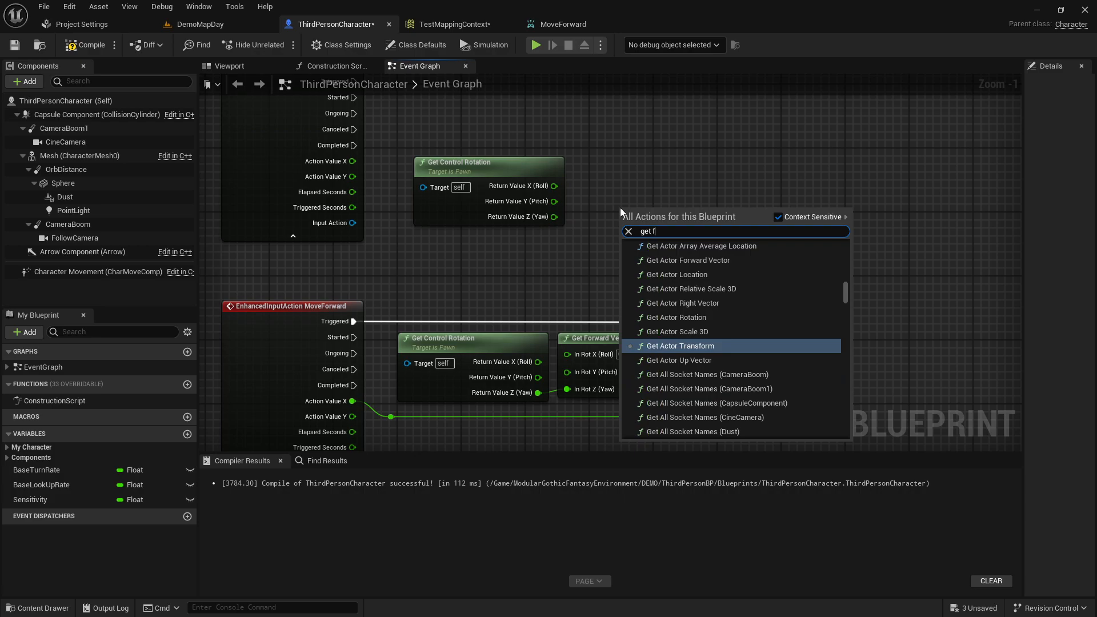
text(orwa)
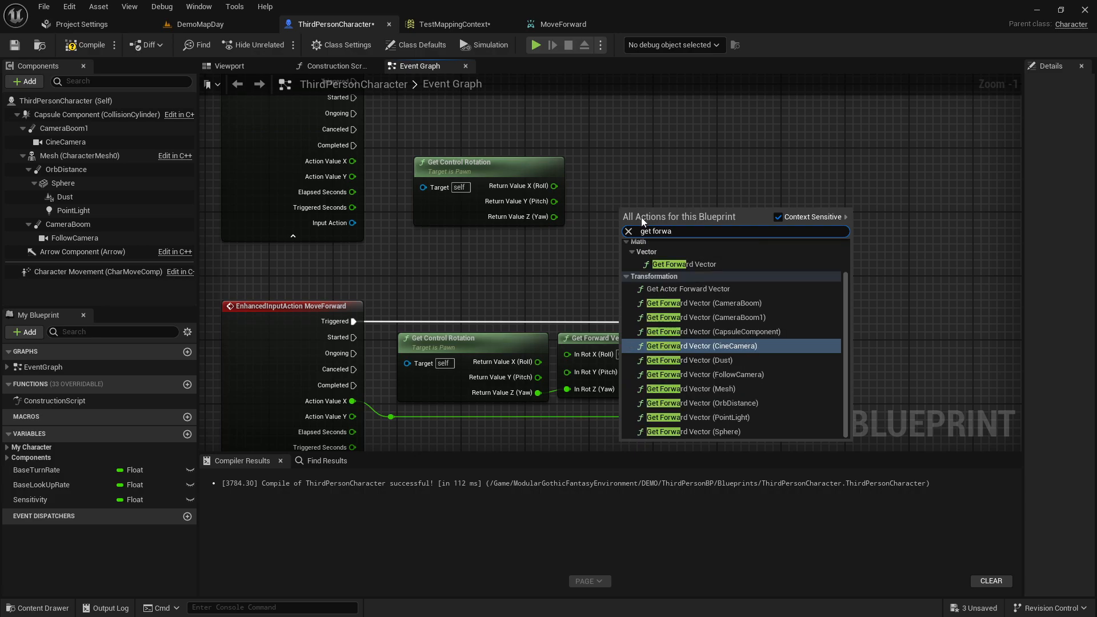
click(685, 264)
scroll(606, 218, up, 1)
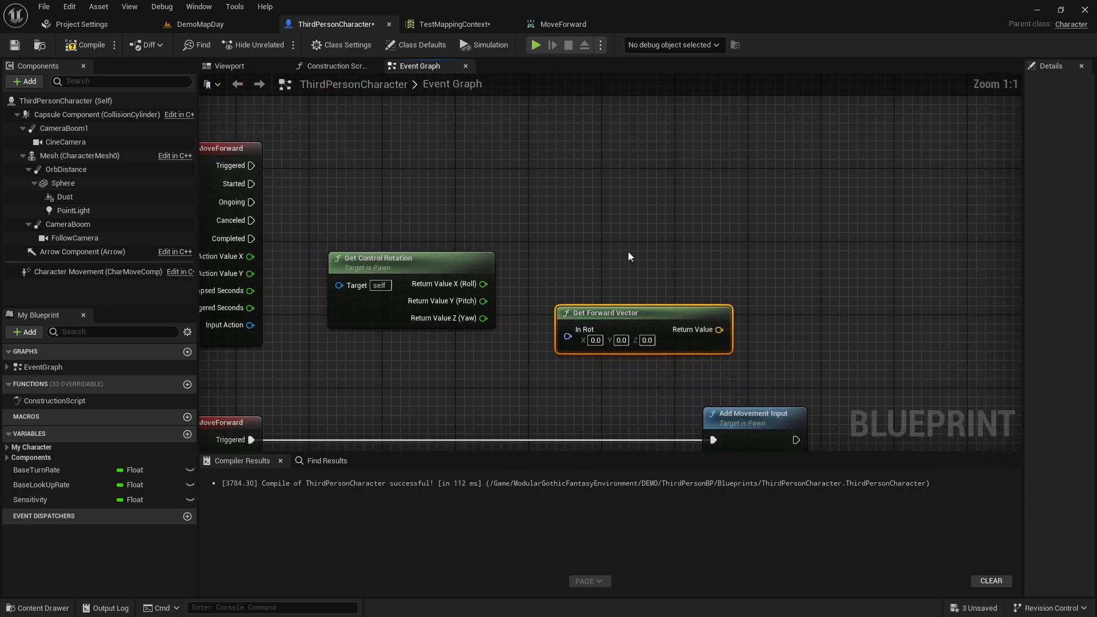
right_click(605, 215)
drag(483, 317, 516, 337)
click(475, 160)
drag(612, 327, 613, 273)
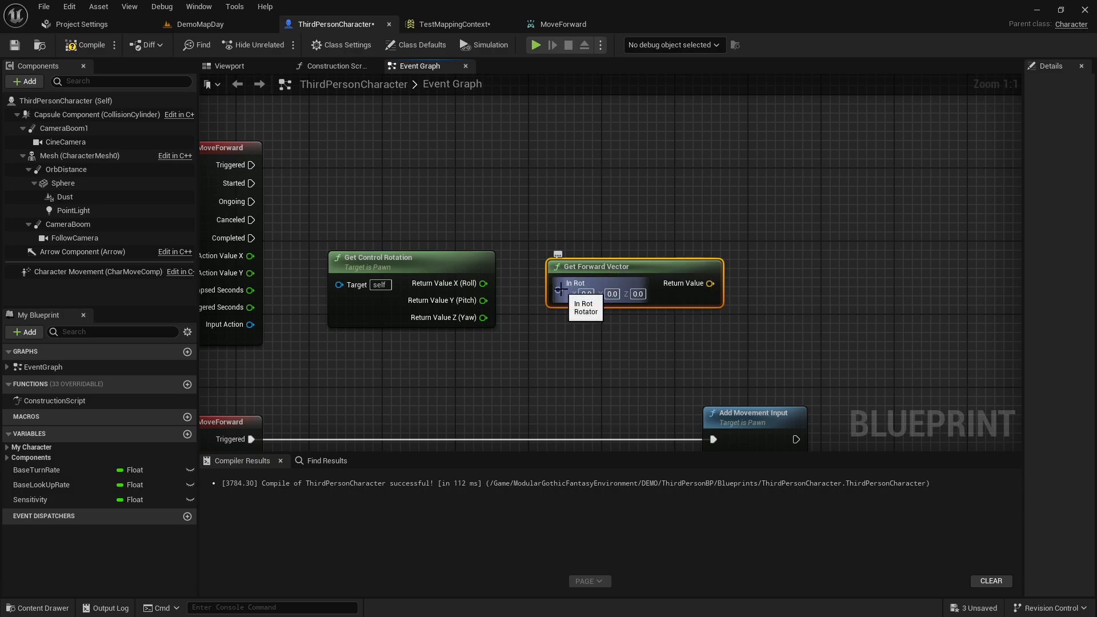
mouse_move(424, 266)
mouse_down()
mouse_move(506, 293)
mouse_move(424, 247)
mouse_up()
drag(484, 298, 551, 371)
text(get forward)
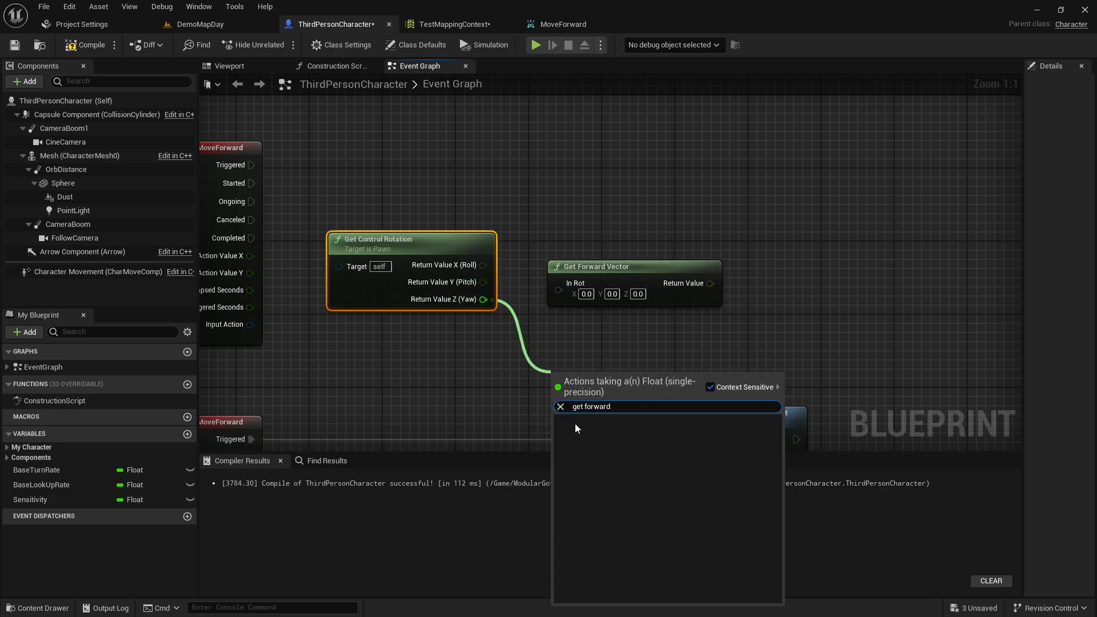
click(435, 363)
right_click(580, 342)
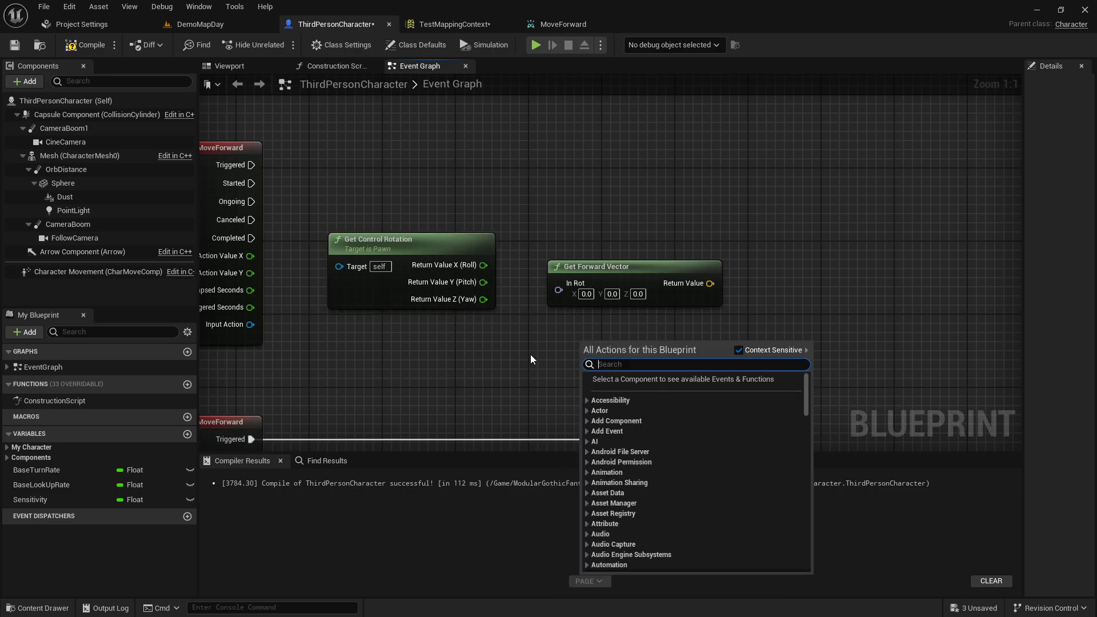
click(535, 345)
Split the new Get Forward Vector's In Rot pin and connect the control rotation's Z (Yaw) output to its Z (Yaw) input.
right_click(558, 286)
click(595, 320)
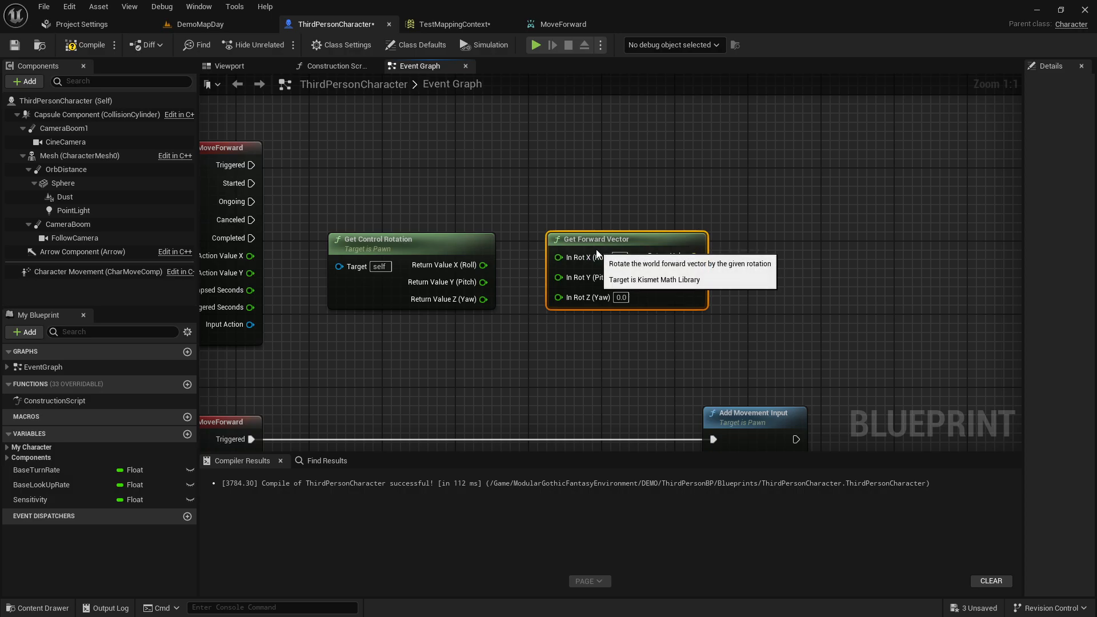
drag(483, 299, 558, 297)
Add an Add Movement Input node with its World Direction fed by the new Get Forward Vector's Return Value.
right_drag(675, 349, 582, 275)
scroll(590, 217, down, 2)
scroll(581, 276, up, 2)
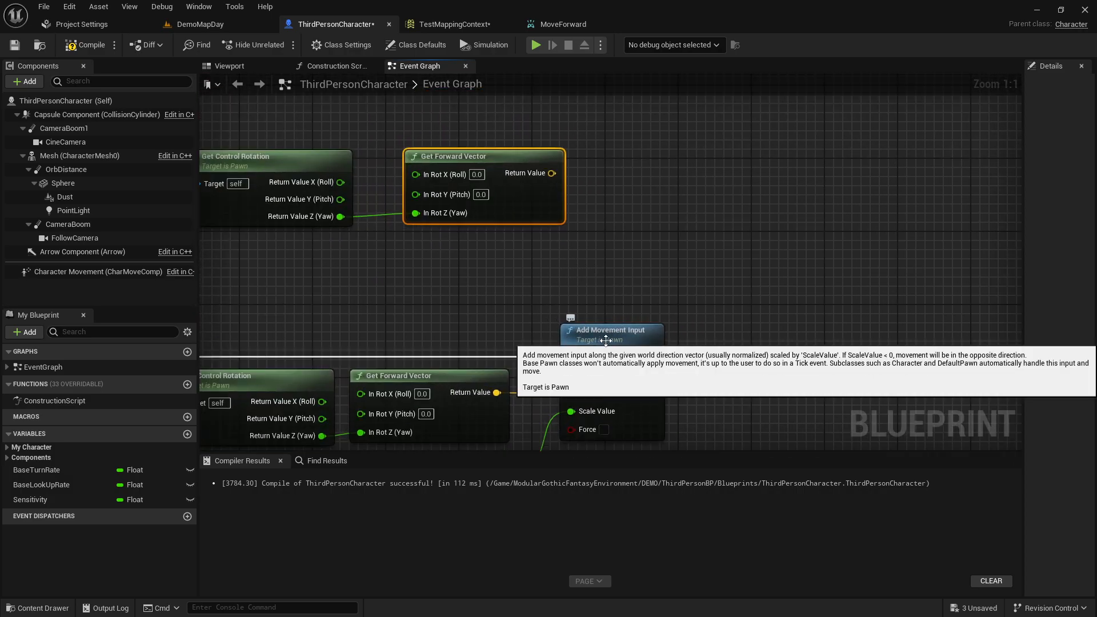
right_drag(608, 186, 635, 238)
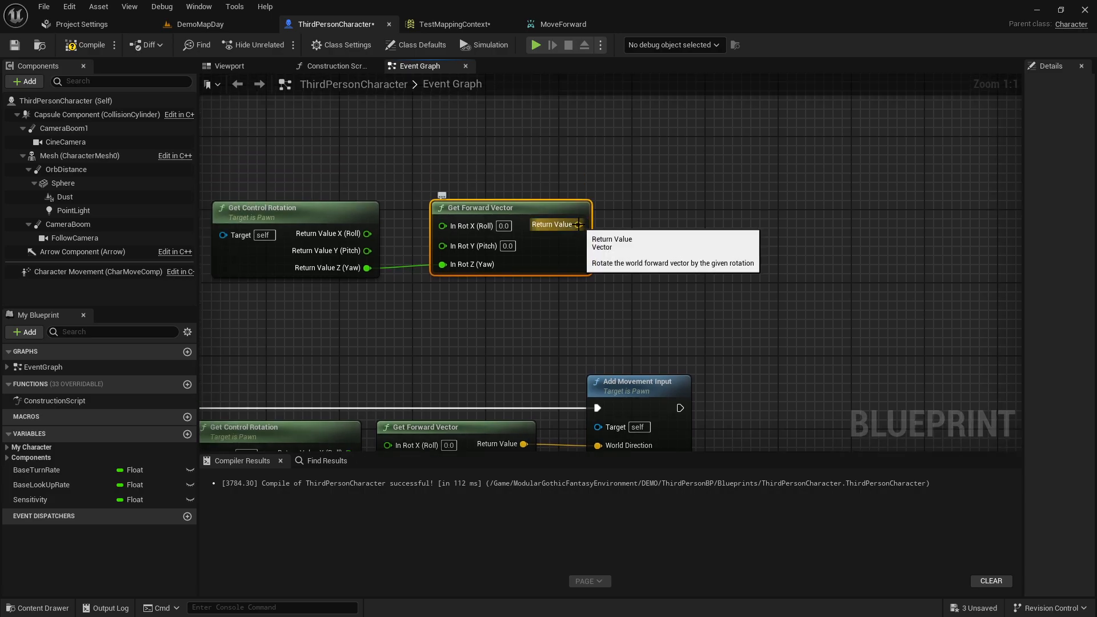
drag(577, 225, 641, 195)
text(add movem)
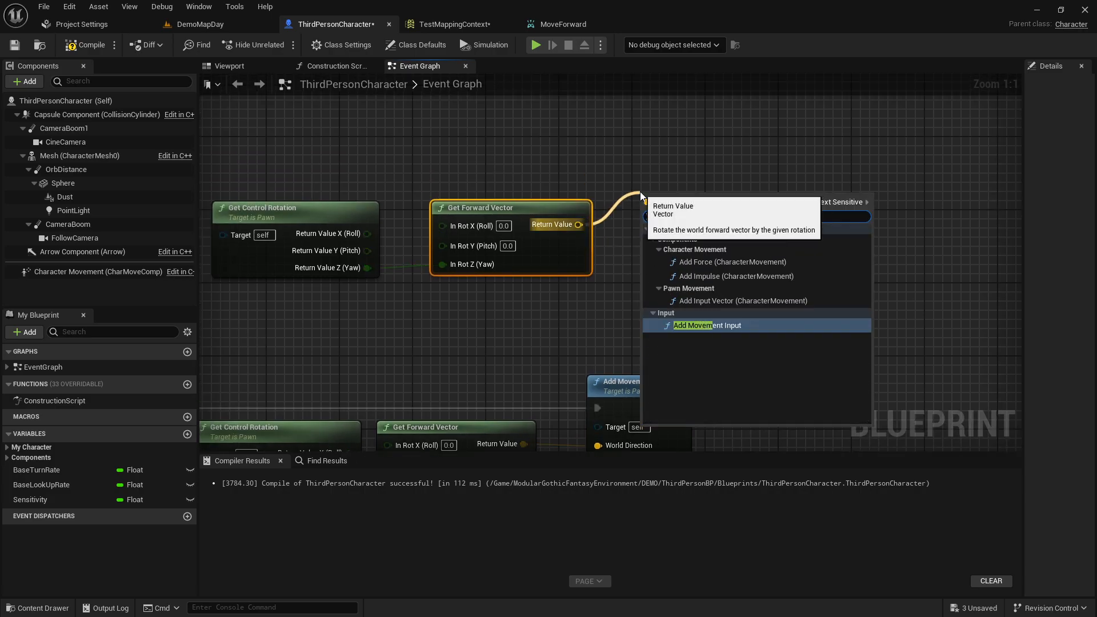
click(723, 325)
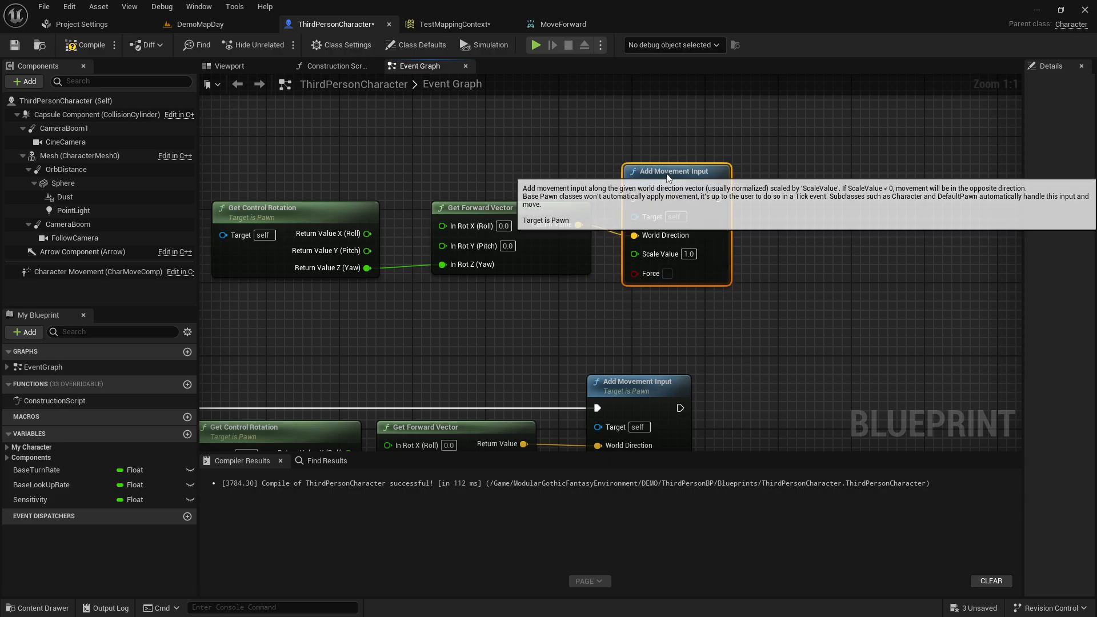
Move the new Get Control Rotation, Get Forward Vector and Add Movement Input nodes slightly higher beside the upper MoveForward event.
scroll(629, 228, down, 3)
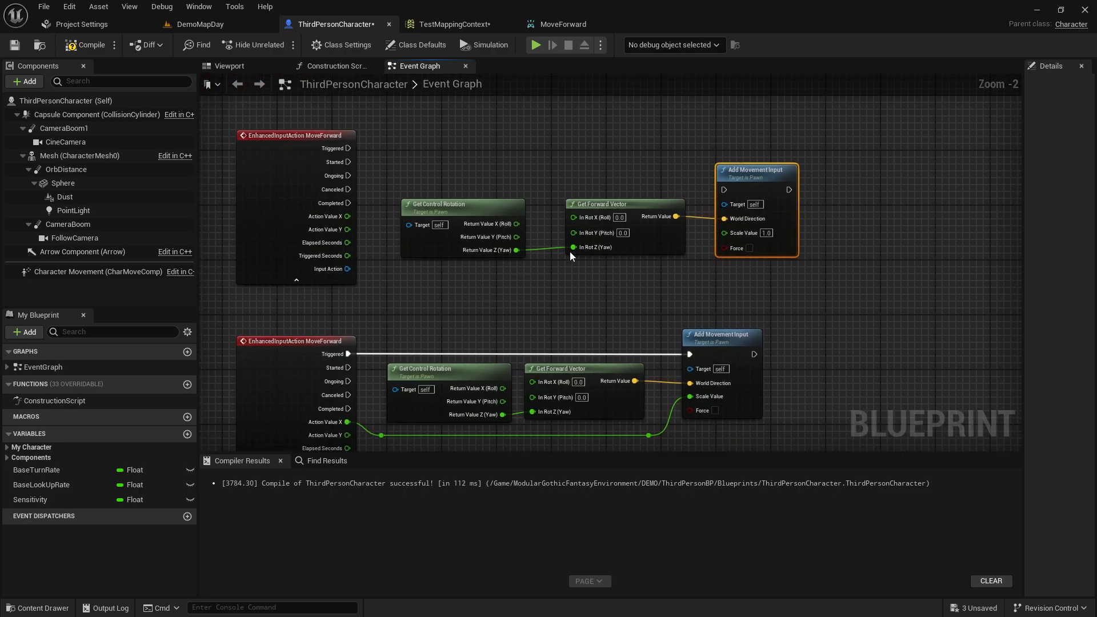
drag(609, 205, 602, 206)
right_drag(626, 292, 590, 252)
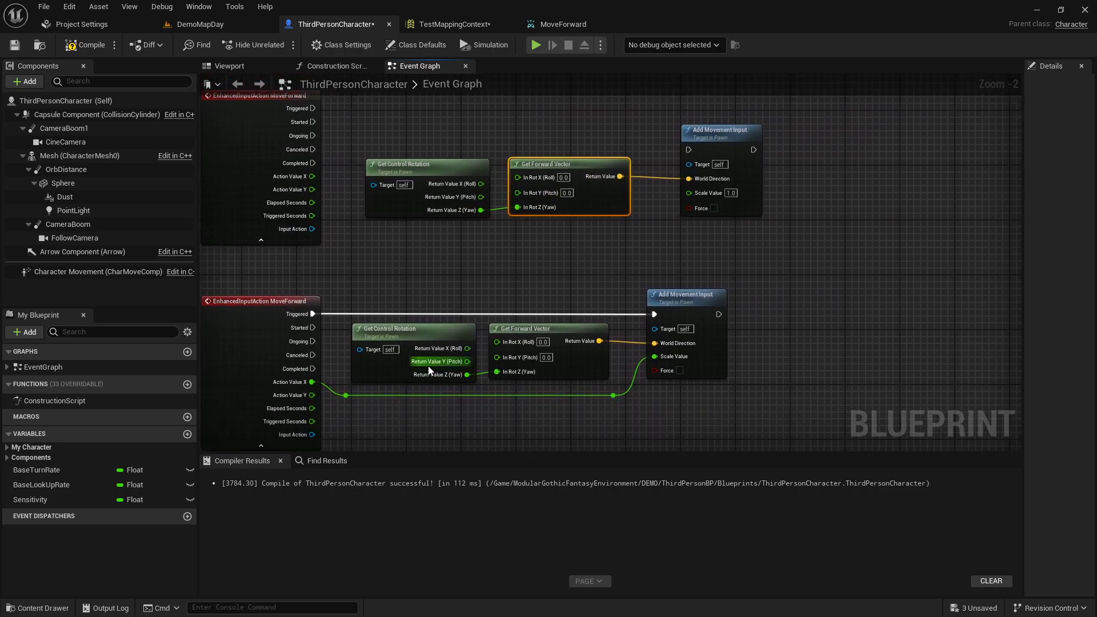
drag(435, 261, 783, 180)
right_drag(783, 180, 790, 266)
drag(561, 251, 554, 225)
click(425, 306)
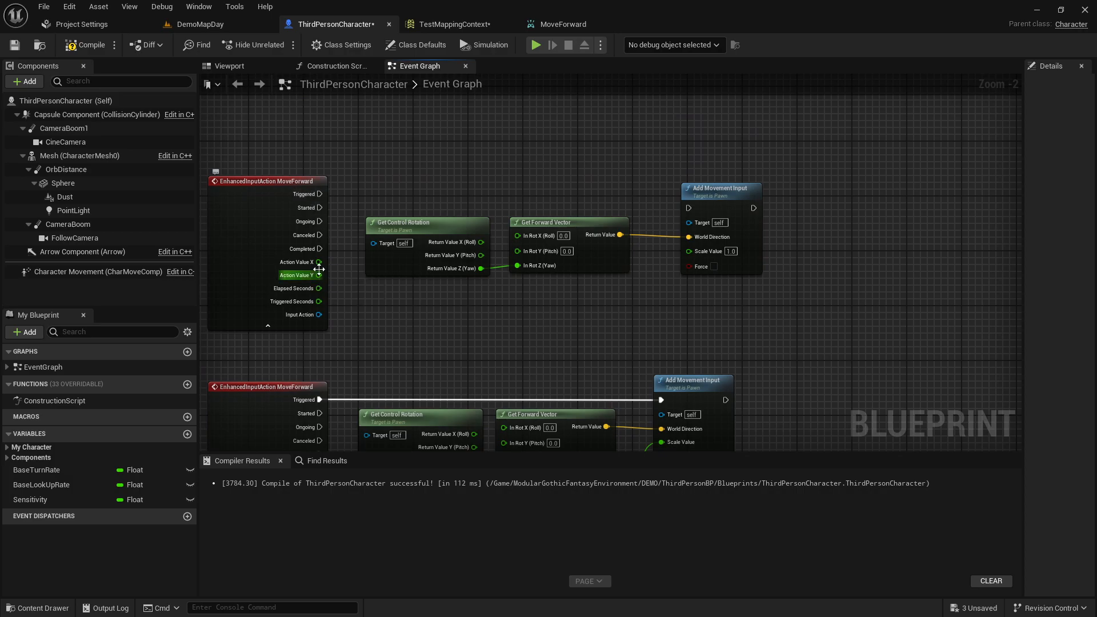
Connect the upper MoveForward event's Action Value X to Scale Value, routing the wire below the nodes with two reroute points.
drag(320, 262, 689, 251)
double_click(354, 262)
drag(355, 256, 362, 298)
click(338, 290)
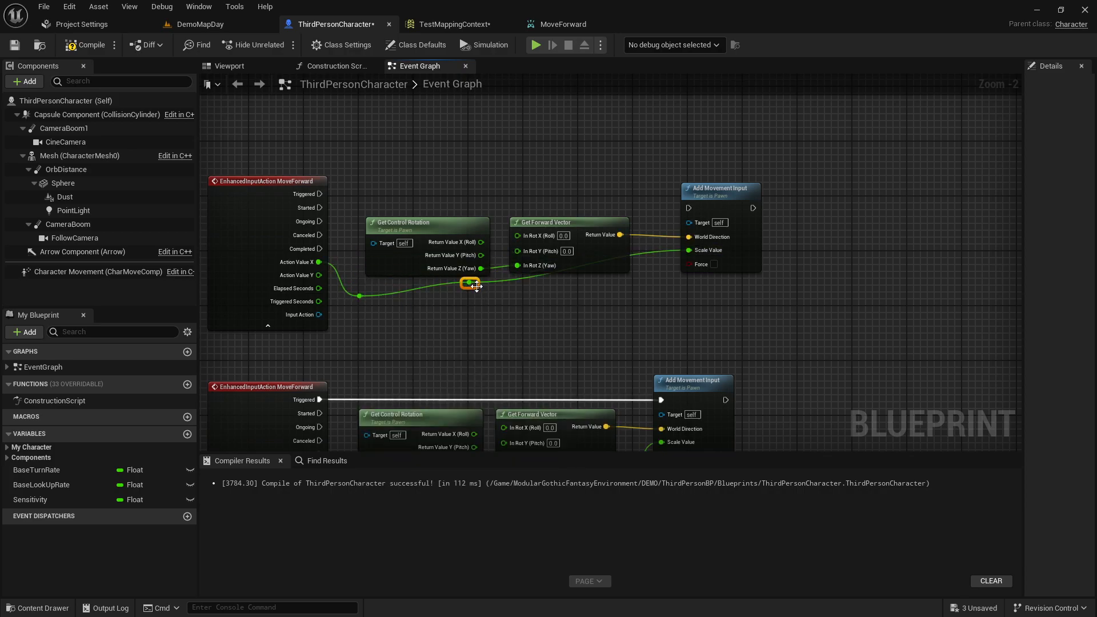
double_click(470, 283)
click(468, 297)
drag(474, 289, 635, 303)
click(637, 303)
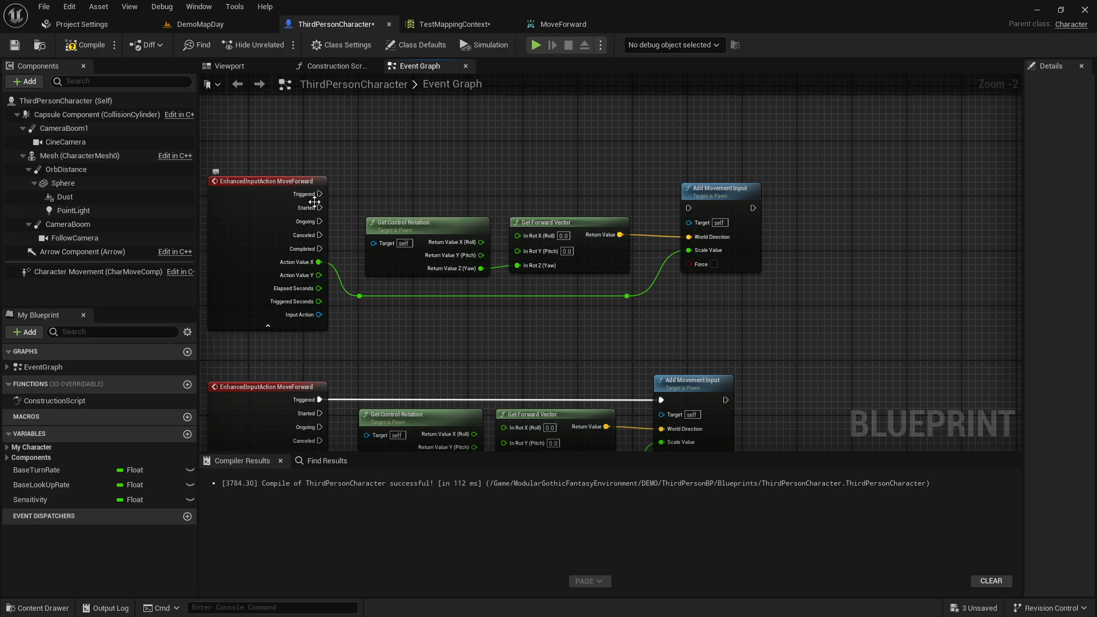
Connect the upper MoveForward event's Triggered output to its Add Movement Input and align that node for a straight execution wire.
mouse_move(317, 222)
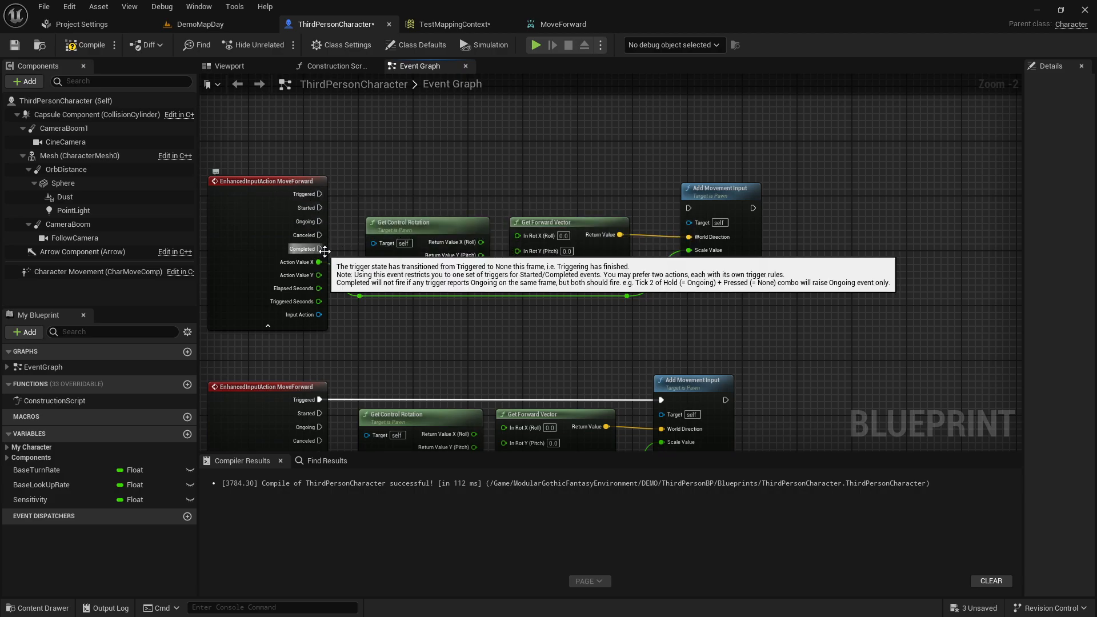
mouse_move(321, 193)
drag(321, 194, 723, 186)
click(737, 286)
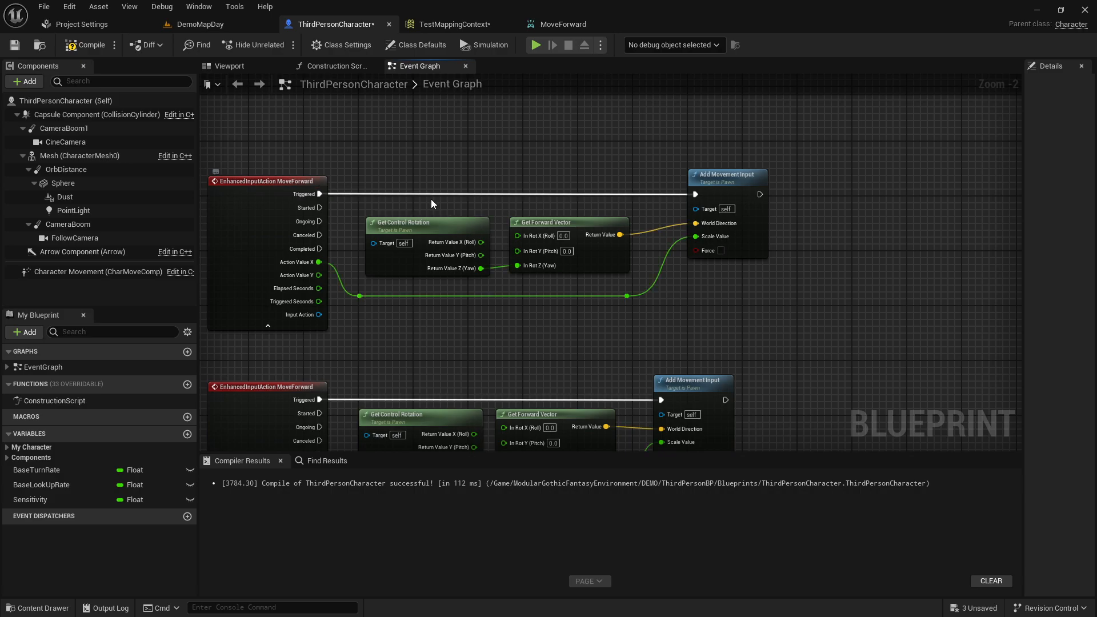
right_drag(542, 190, 601, 174)
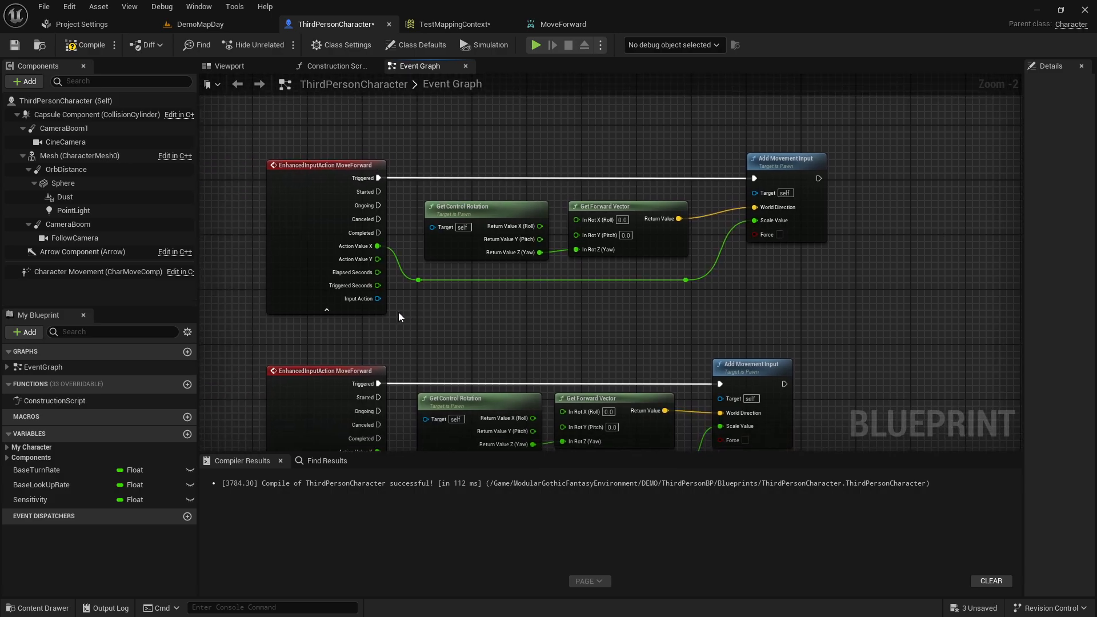
Play-test the DemoMapDay level, moving the character with W, S and A, and end the session.
click(194, 24)
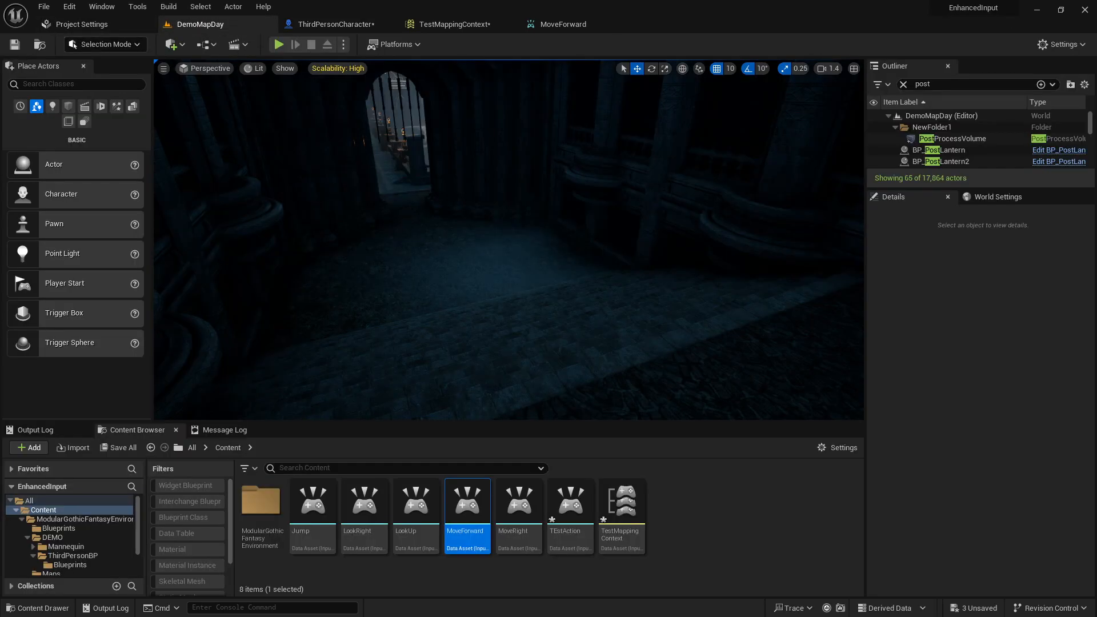
key(alt+p)
click(598, 266)
key(w)
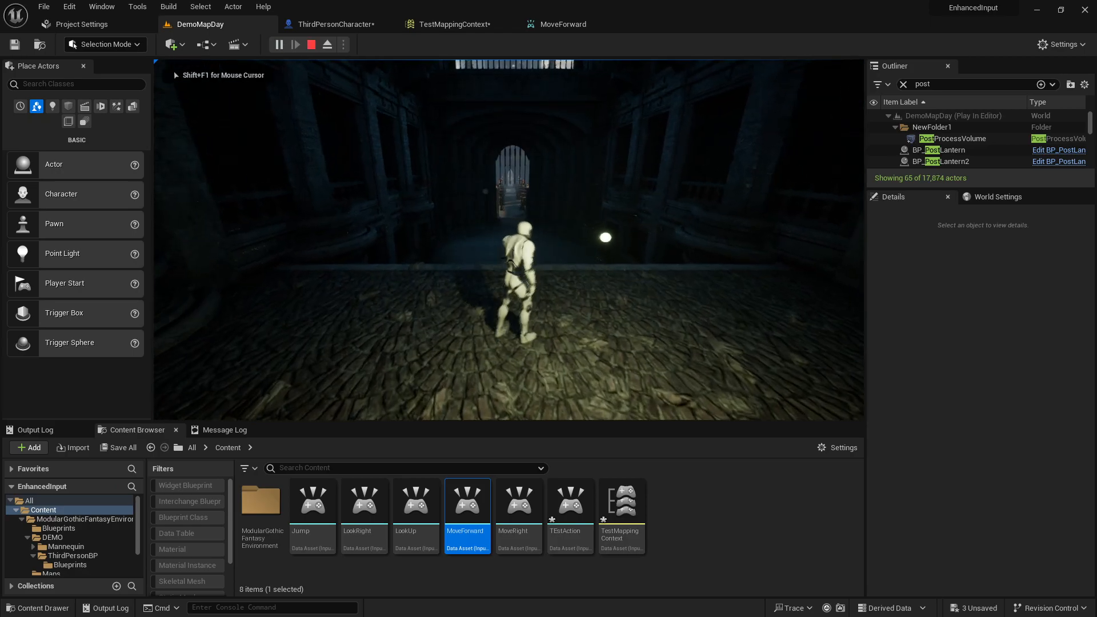
key(s)
key(w)
key(a)
key(w)
key(s)
key(w)
key(a)
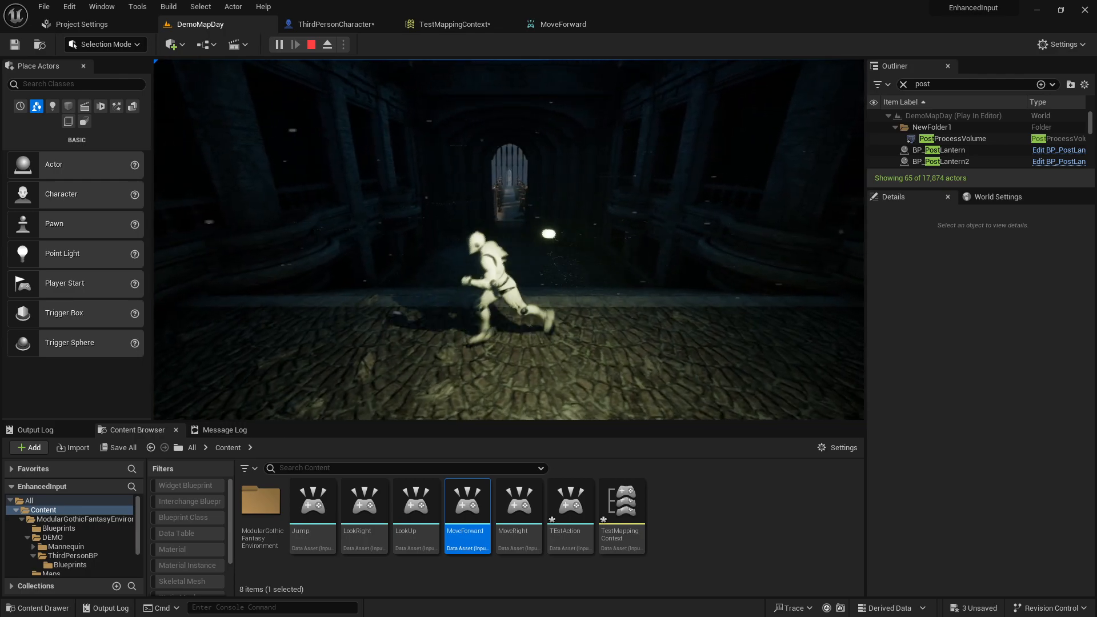
key(s)
key(w)
key(a)
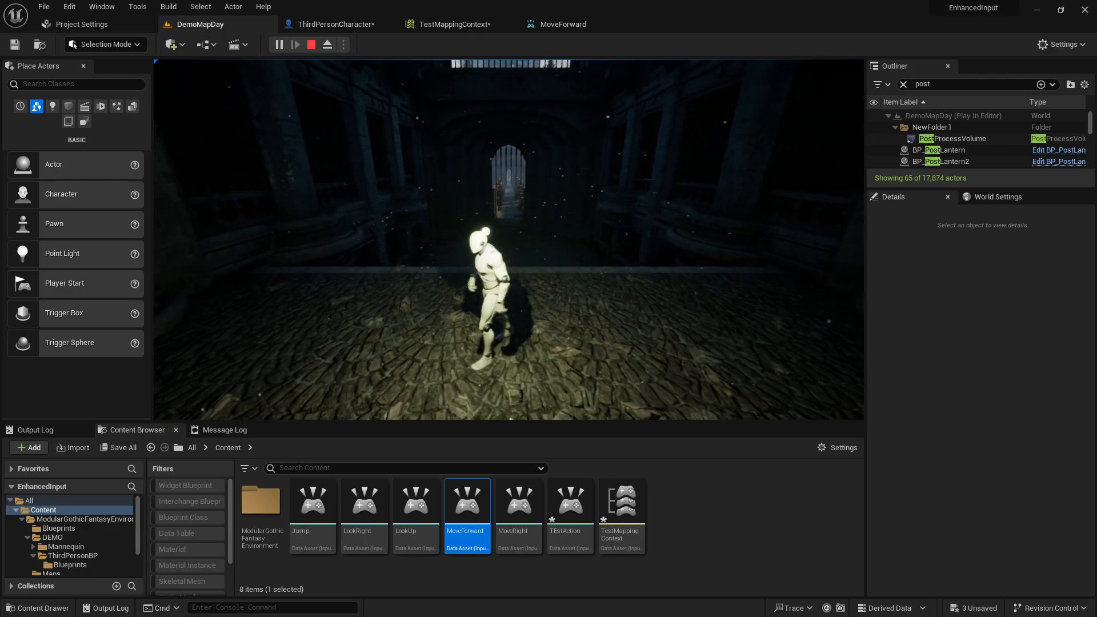
key(Escape)
Return to the ThirdPersonCharacter event graph and examine the new MoveForward node chain and the MoveRight chain.
click(345, 28)
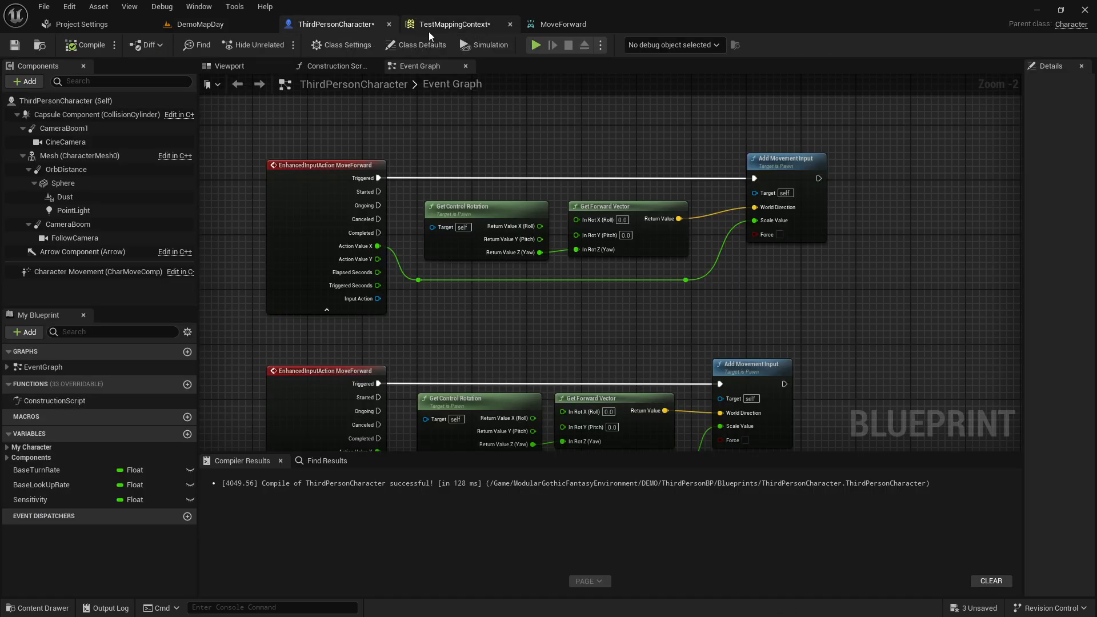
click(430, 29)
click(357, 28)
scroll(407, 218, down, 2)
drag(306, 167, 675, 269)
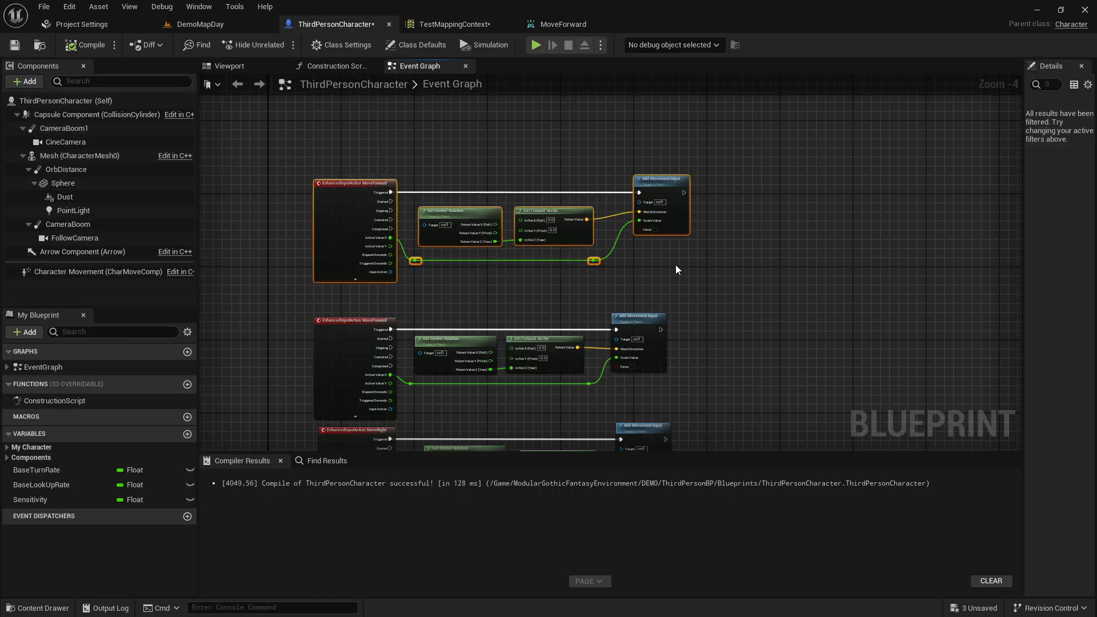
click(492, 307)
scroll(492, 307, up, 3)
right_drag(380, 256, 527, 192)
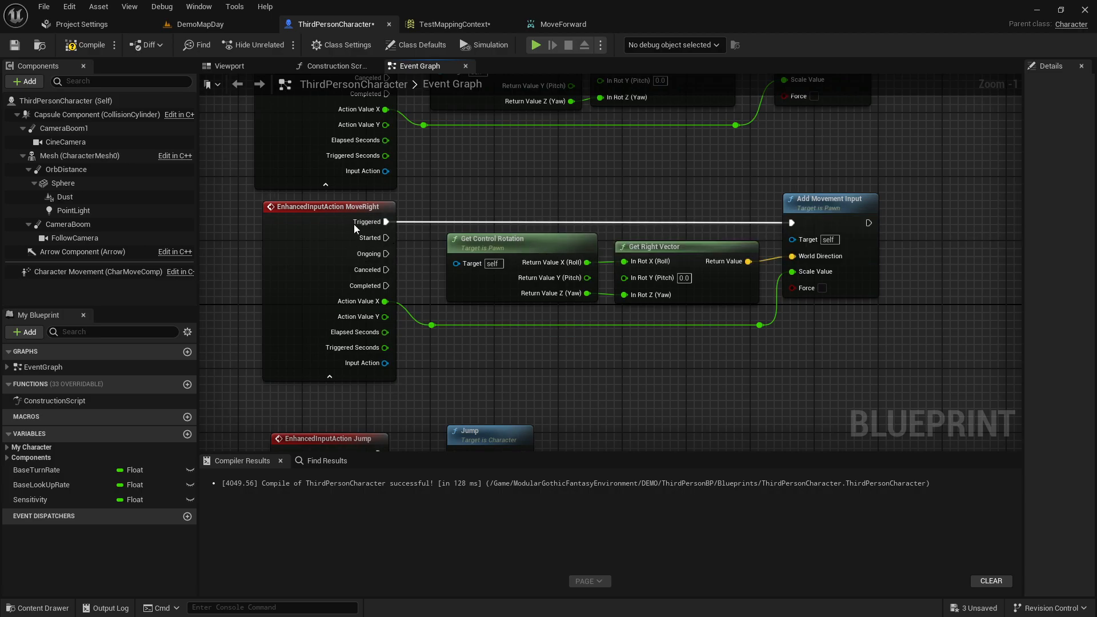
Collapse the Jump, MoveForward, MoveRight, LookUp, LookRight and TEstAction entries in TestMappingContext.
click(475, 28)
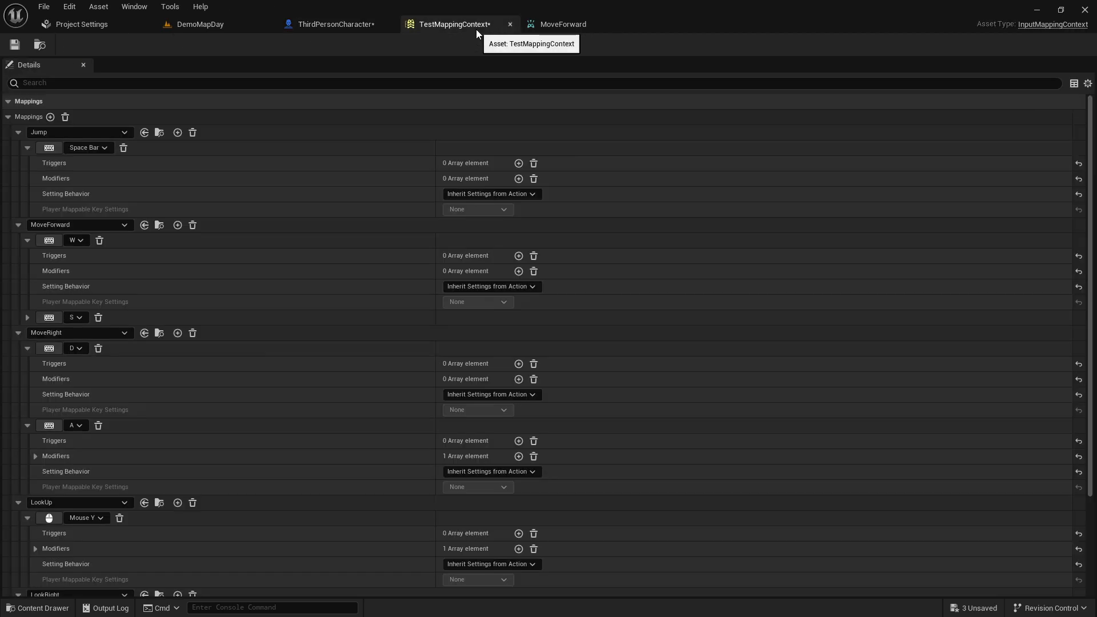
click(19, 132)
click(19, 147)
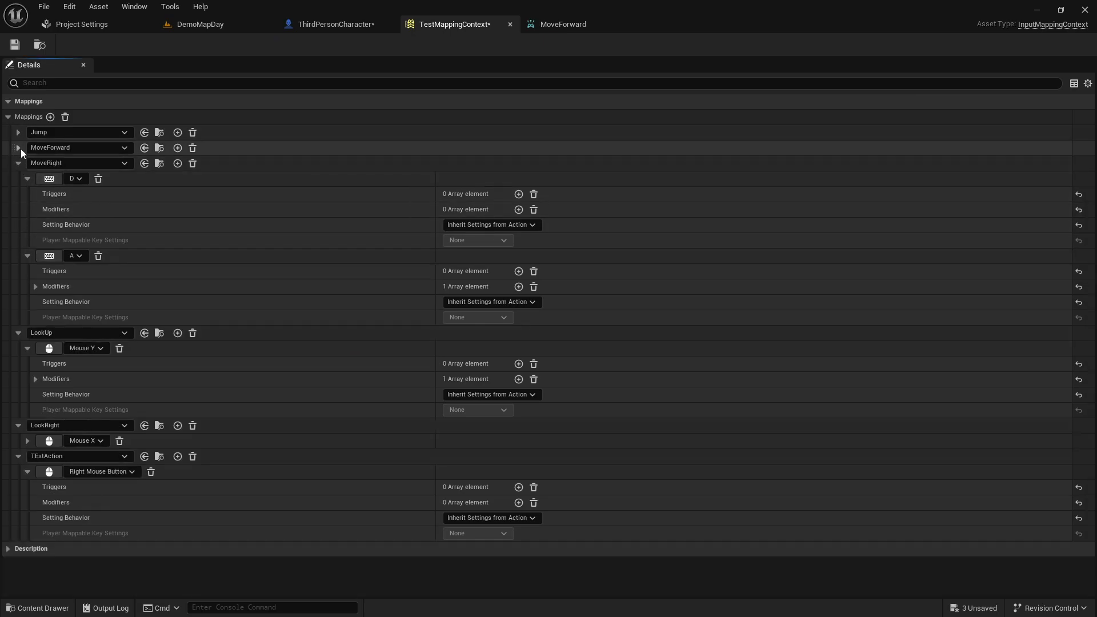
click(19, 163)
click(18, 178)
click(18, 193)
click(18, 209)
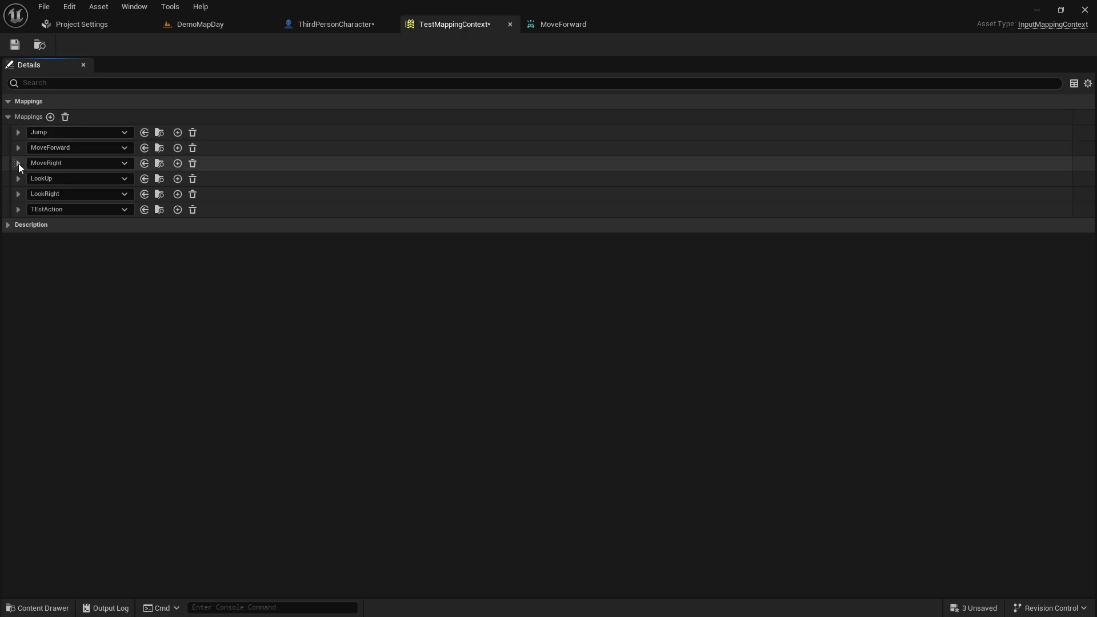
Expand the MoveRight mapping and choose Negate as the modifier for its A key.
click(53, 166)
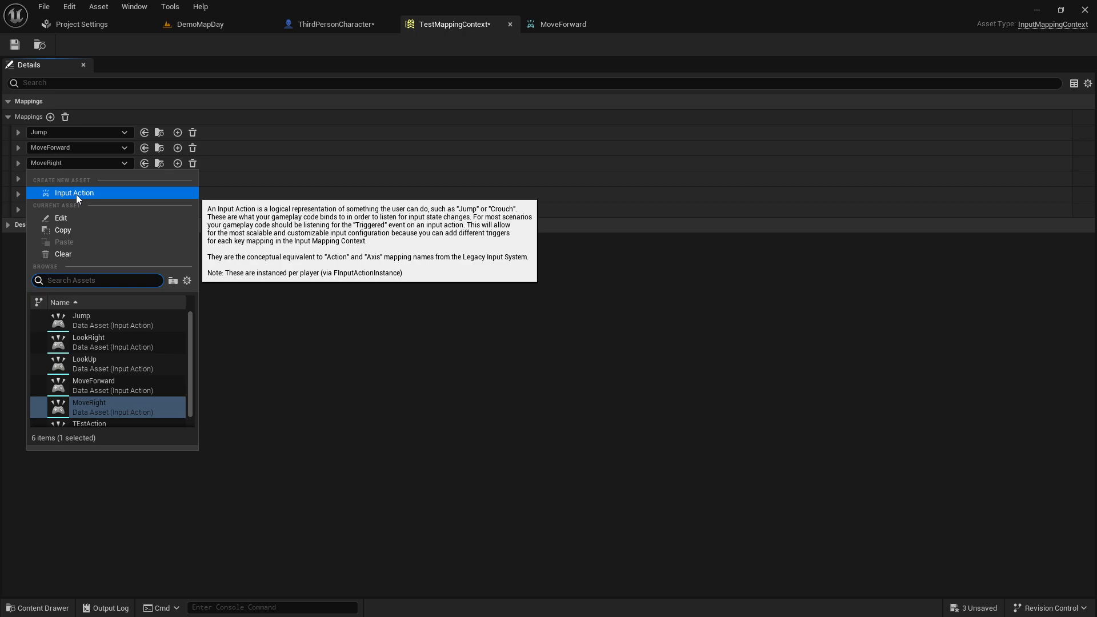
click(18, 165)
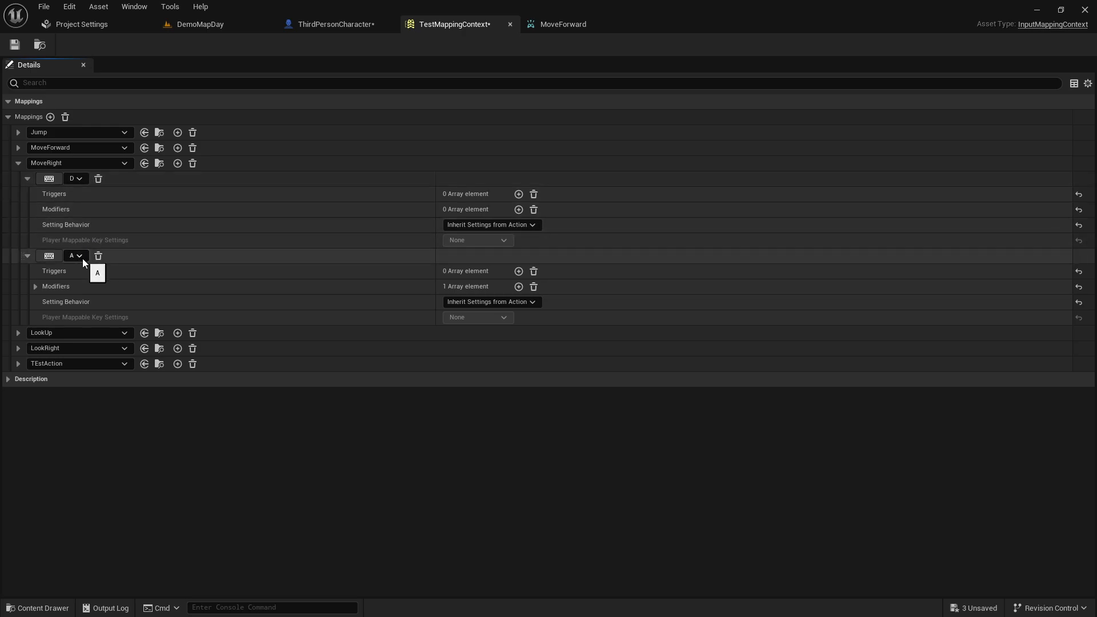
click(35, 287)
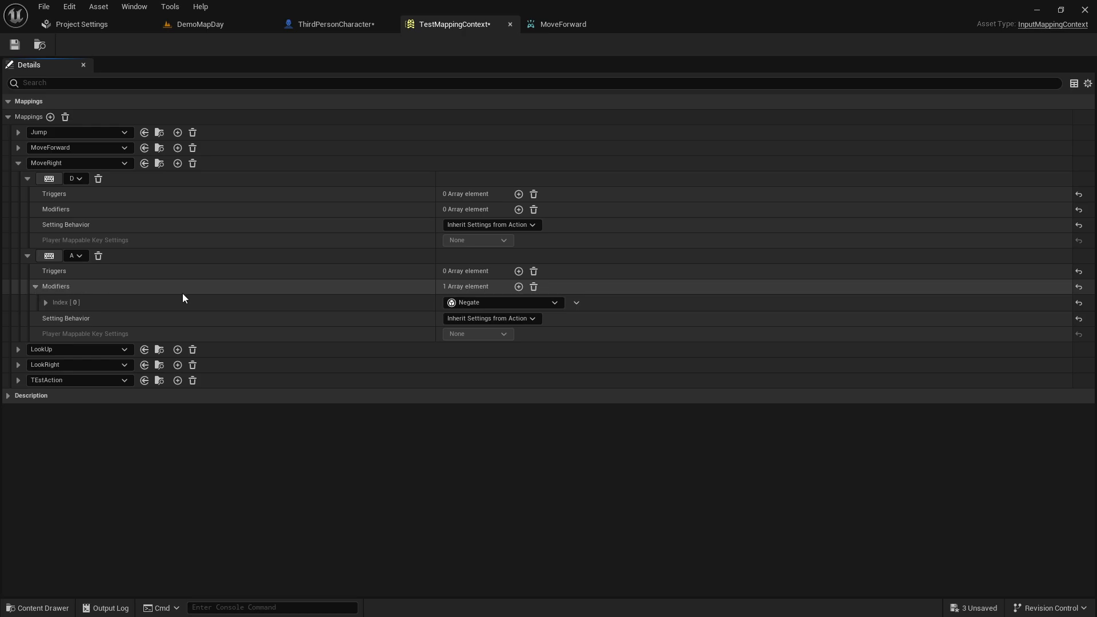
click(474, 303)
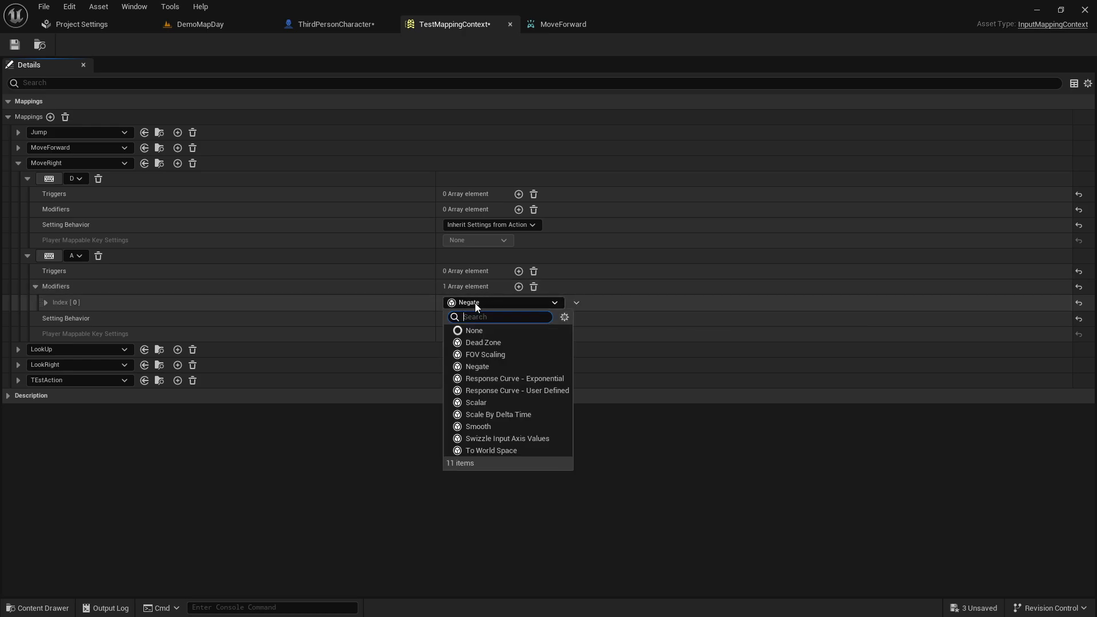
click(483, 370)
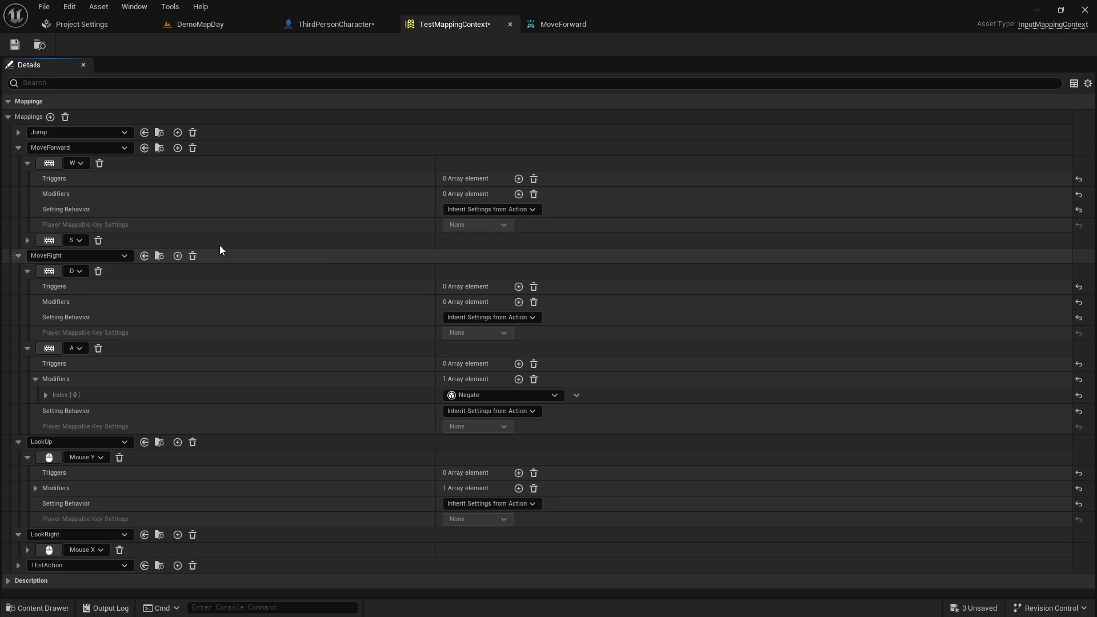
Add a MoveRight enhanced action event to the ThirdPersonCharacter event graph and split its Action Value pin.
click(368, 24)
right_drag(539, 203, 543, 265)
right_click(524, 242)
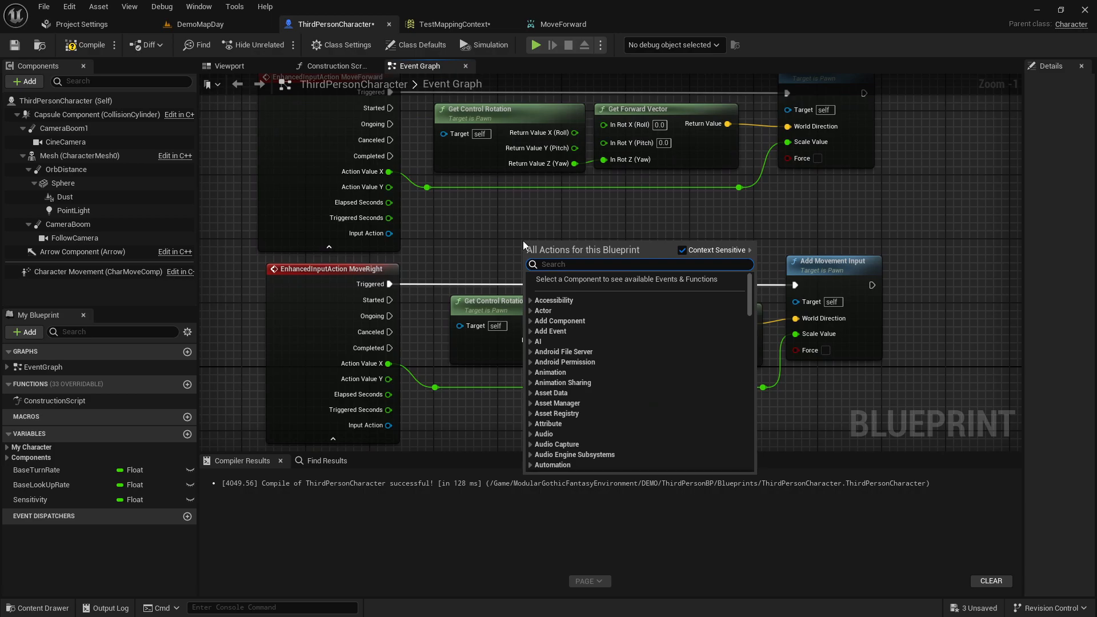
text(enhance)
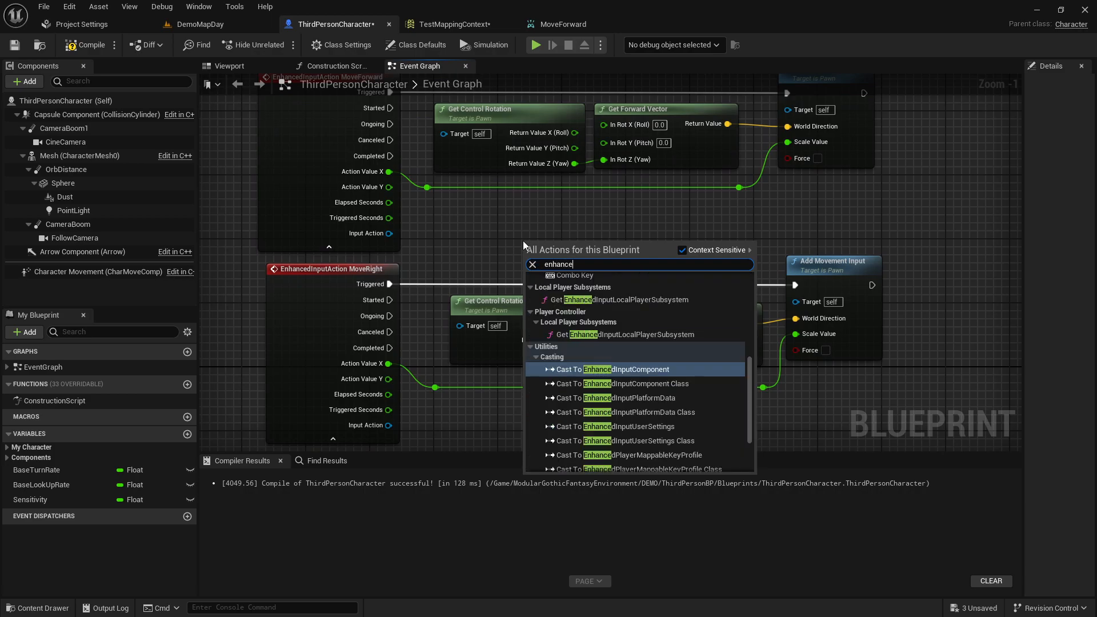
text(d input)
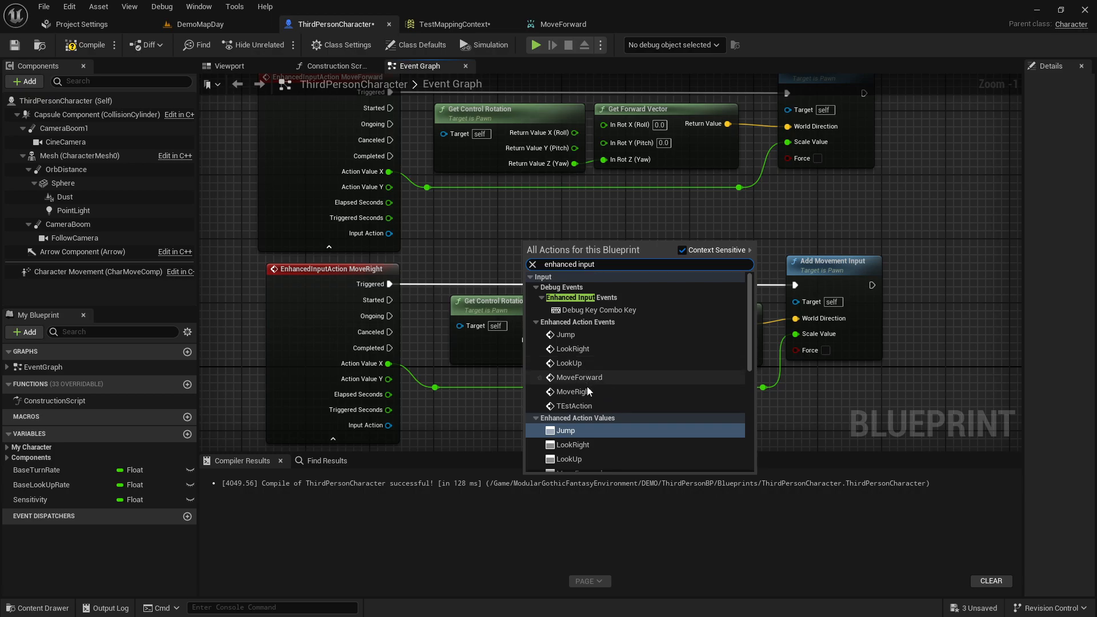
click(587, 393)
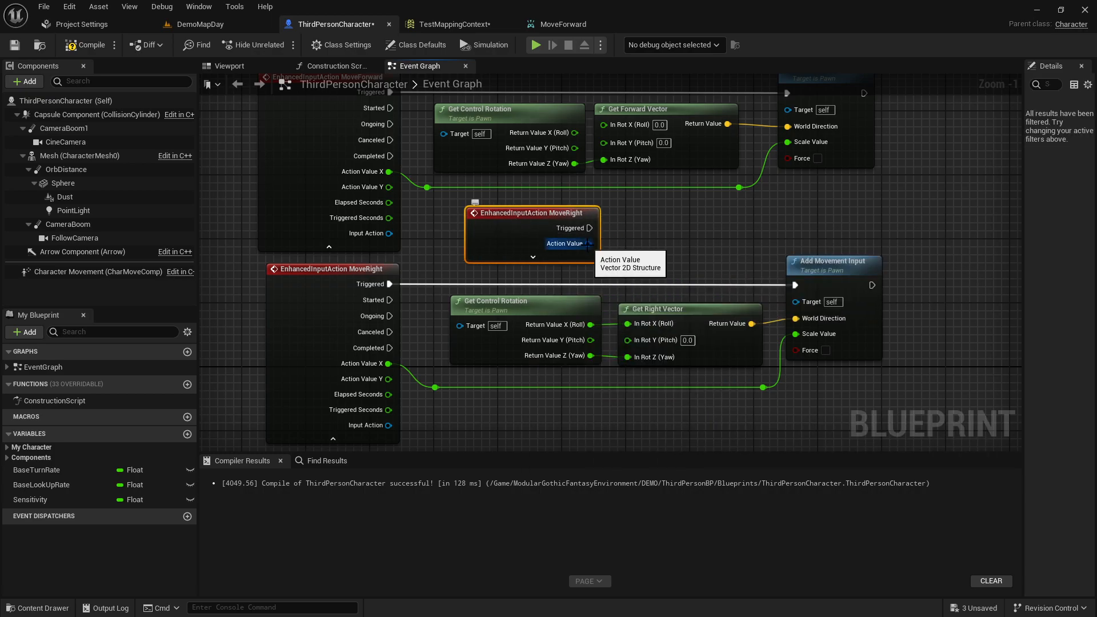
right_click(588, 245)
click(619, 283)
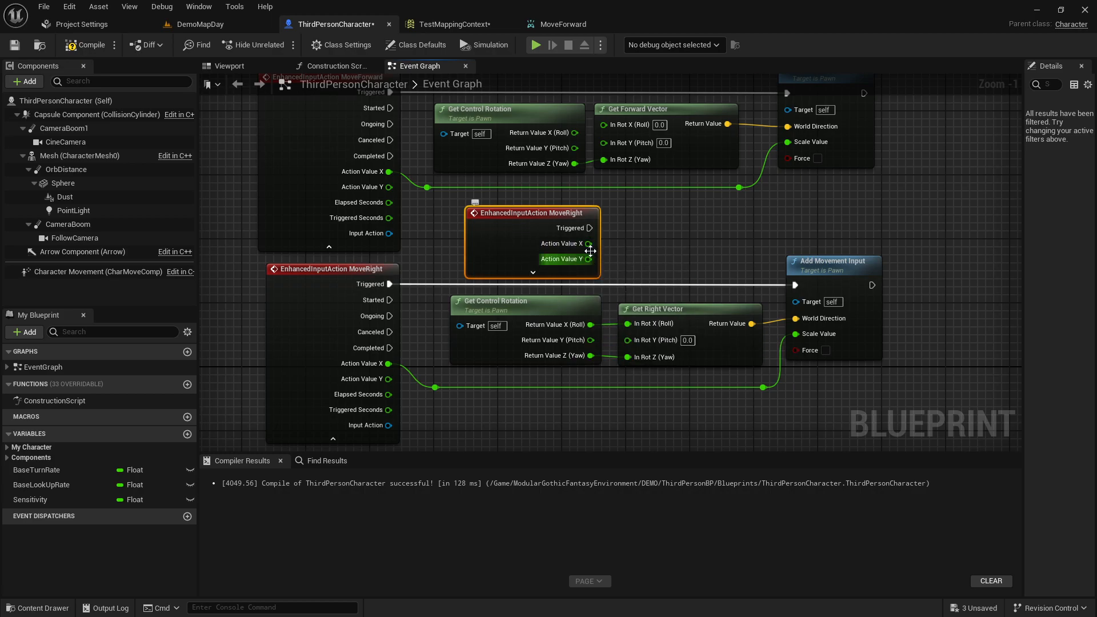
right_drag(513, 340, 491, 341)
click(491, 343)
click(650, 375)
click(652, 320)
click(544, 415)
Add a Get Control Rotation node below the existing MoveRight chain and split its Return Value pin.
right_drag(525, 423, 518, 400)
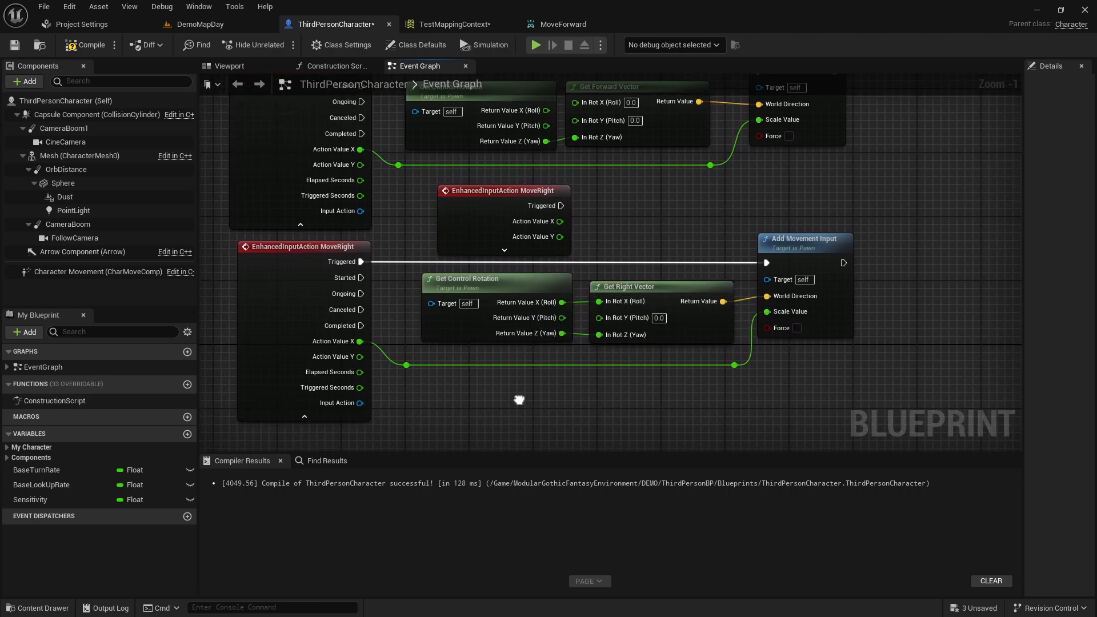
right_click(491, 399)
text(get control ro)
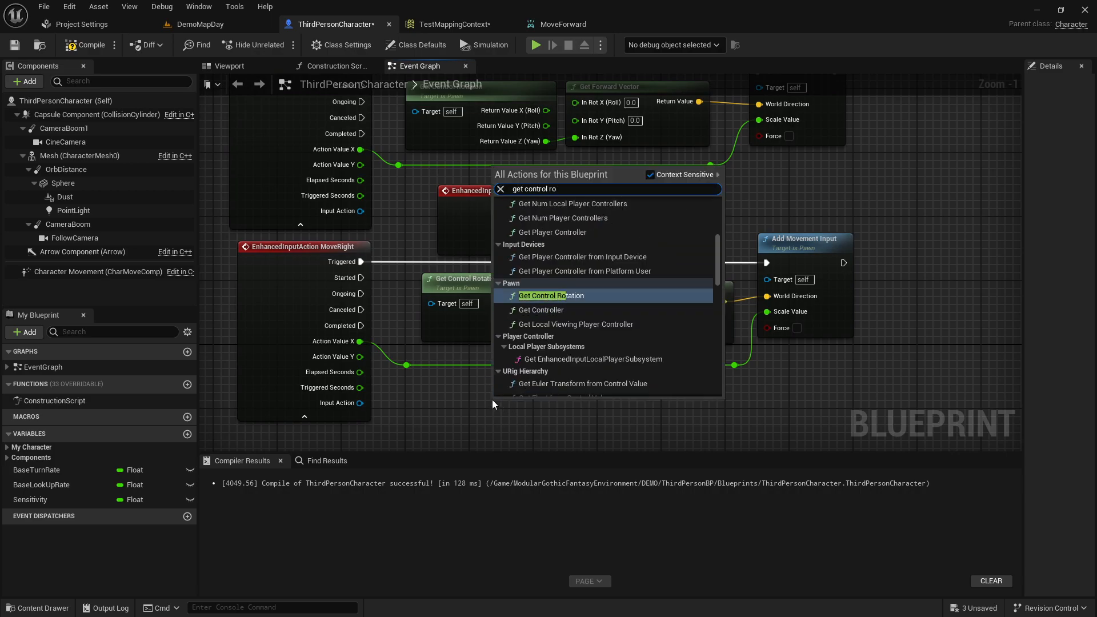
key(Return)
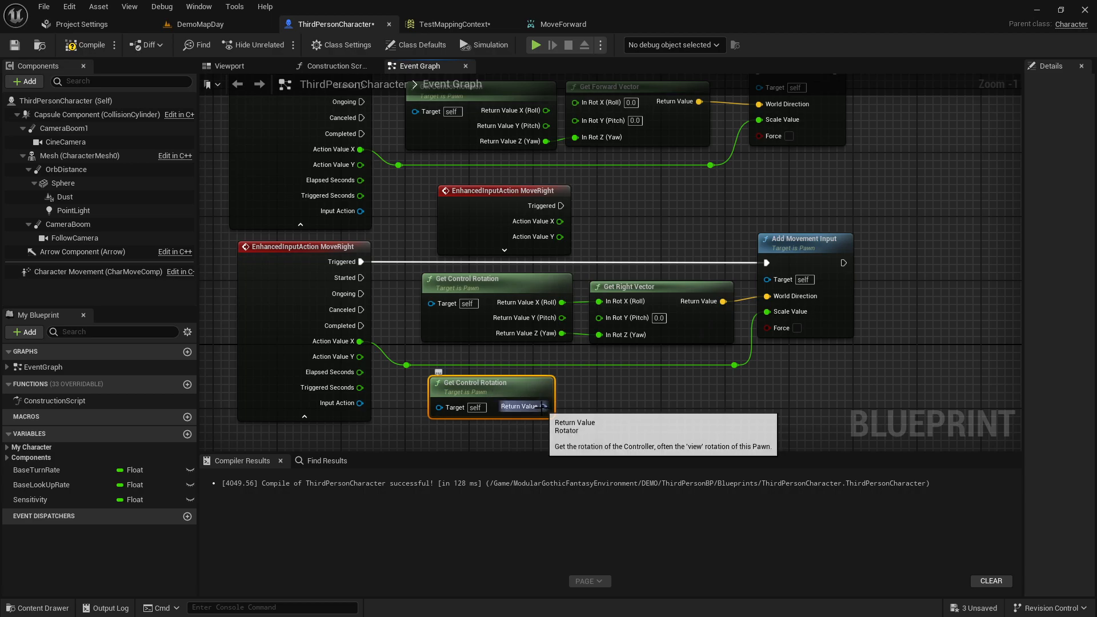
right_click(542, 406)
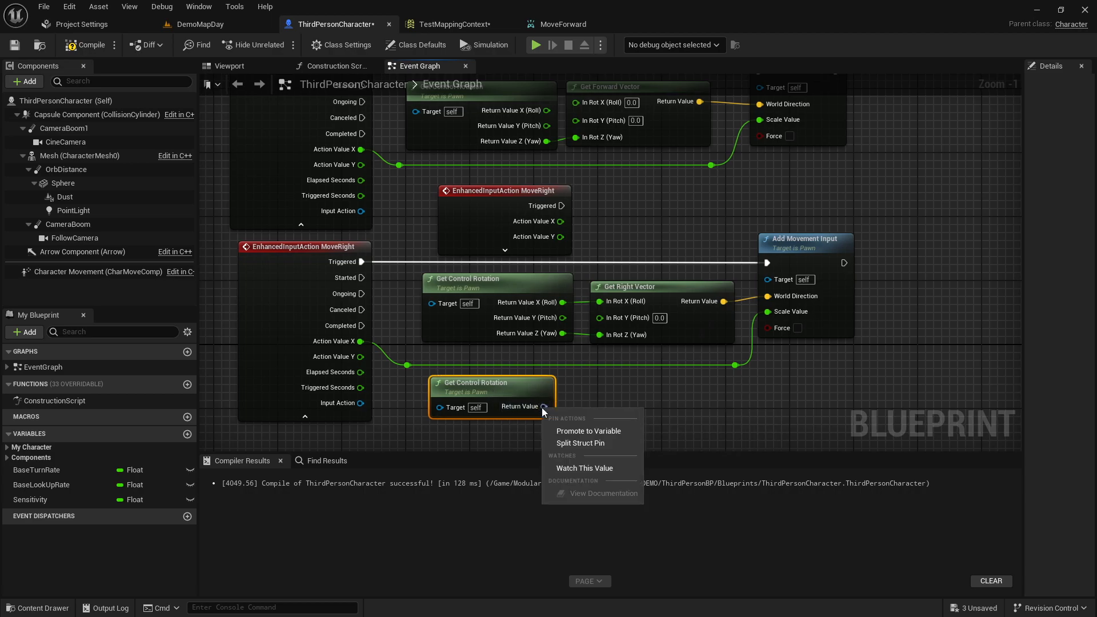
click(579, 443)
Add a Get Right Vector node beside the new Get Control Rotation node and split its In Rot pin.
right_drag(637, 419, 584, 382)
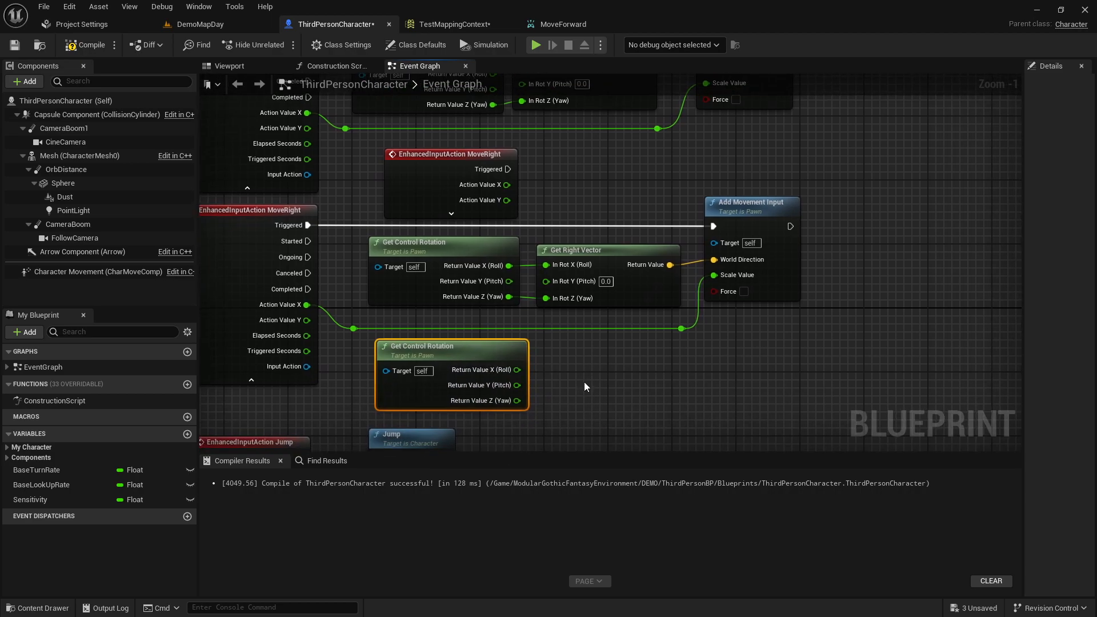
right_click(603, 358)
text(get right vector)
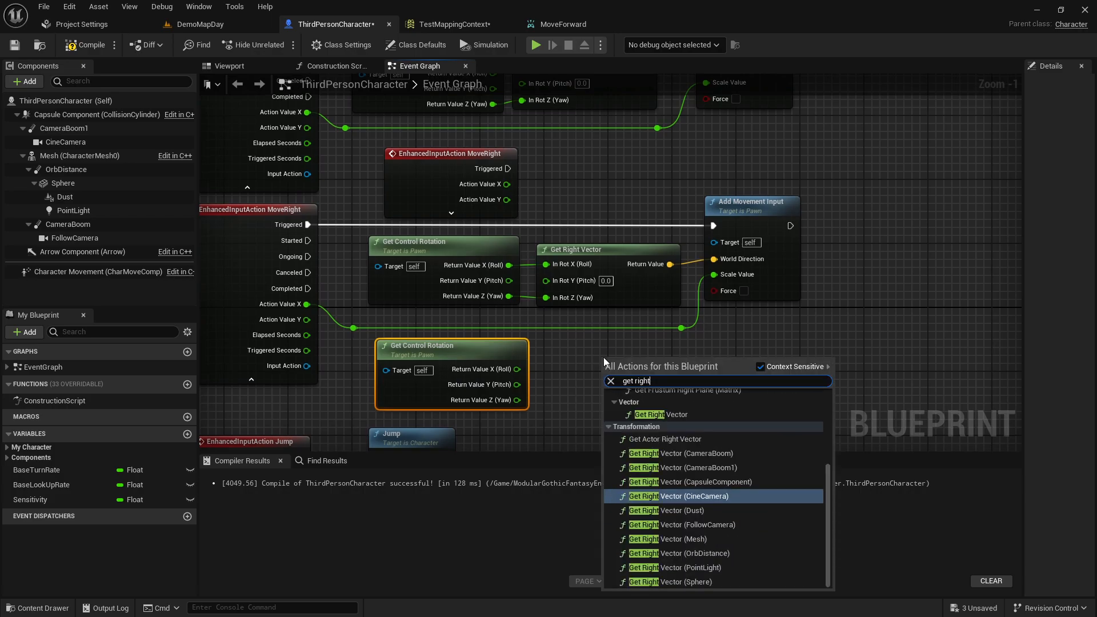
key(Return)
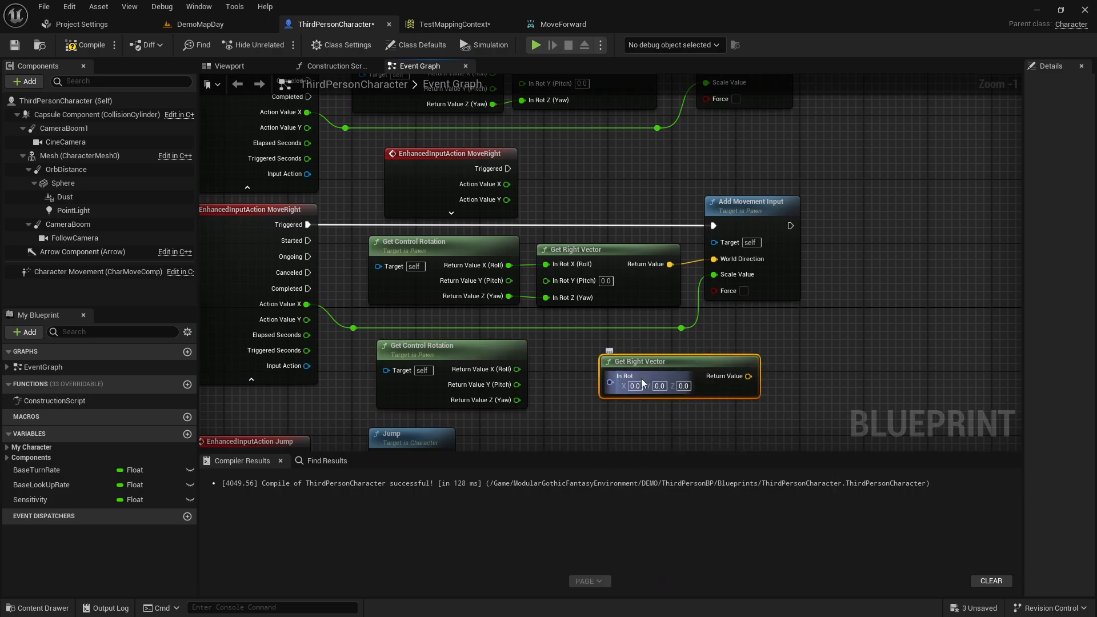
right_click(609, 384)
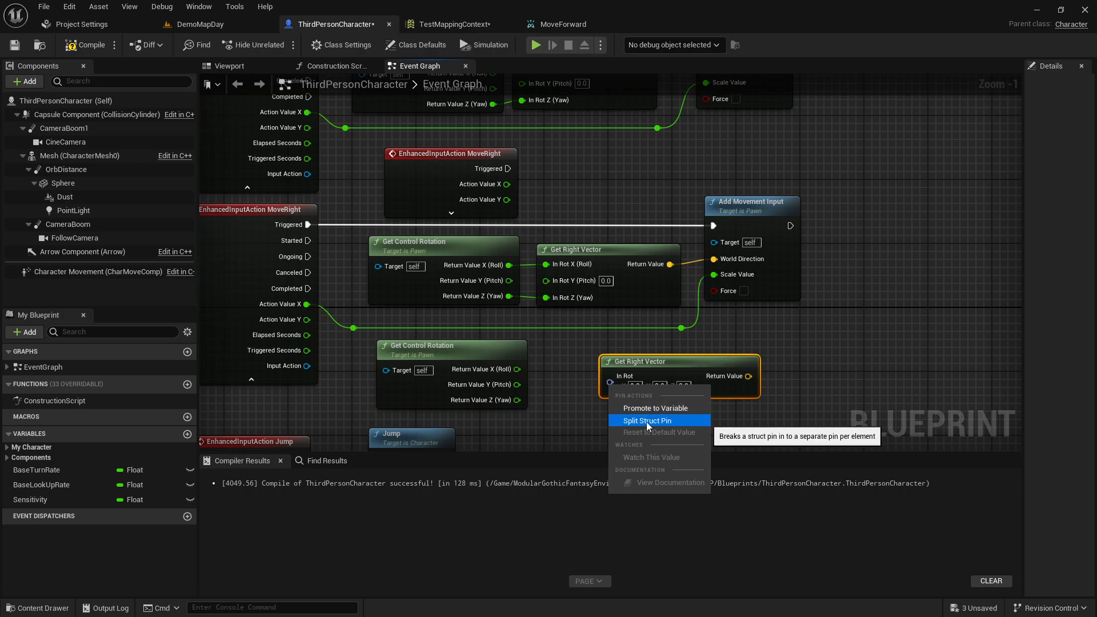
click(646, 421)
Move the new Get Right Vector closer to Get Control Rotation and connect their X (Roll) and Z (Yaw) pins.
drag(650, 370, 610, 362)
drag(517, 369, 570, 368)
drag(517, 400, 569, 402)
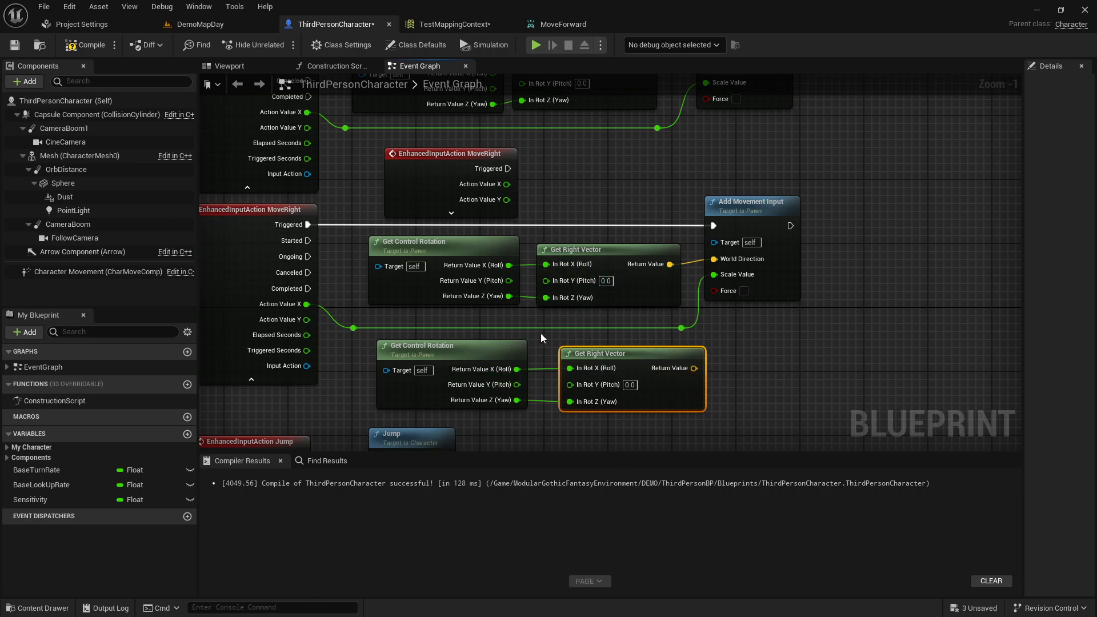
Add an Add Movement Input node fed by the new Get Right Vector's Return Value.
drag(694, 367, 760, 348)
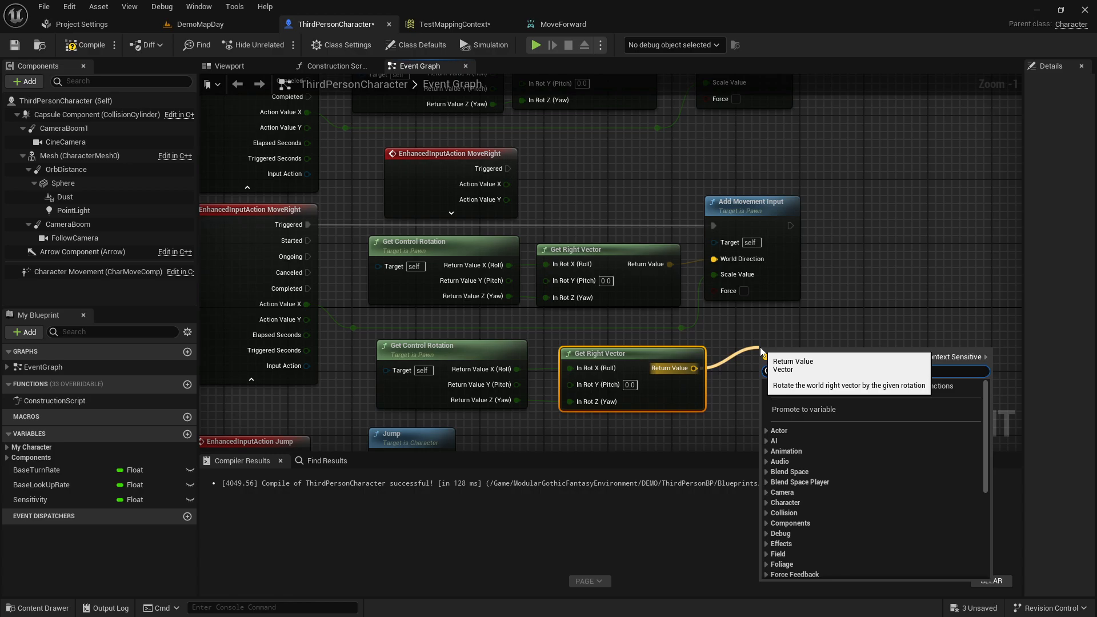
text(add moveme)
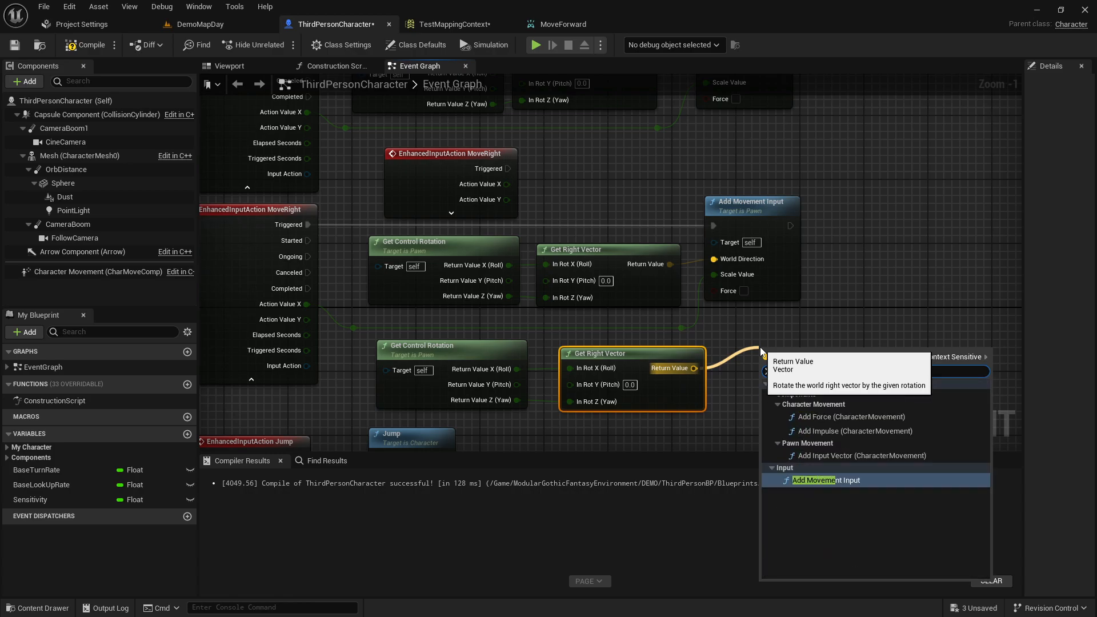
click(822, 481)
Try connecting MoveRight's Action Value X wire to the new Add Movement Input's Scale Value, and undo the link.
right_drag(649, 342, 658, 280)
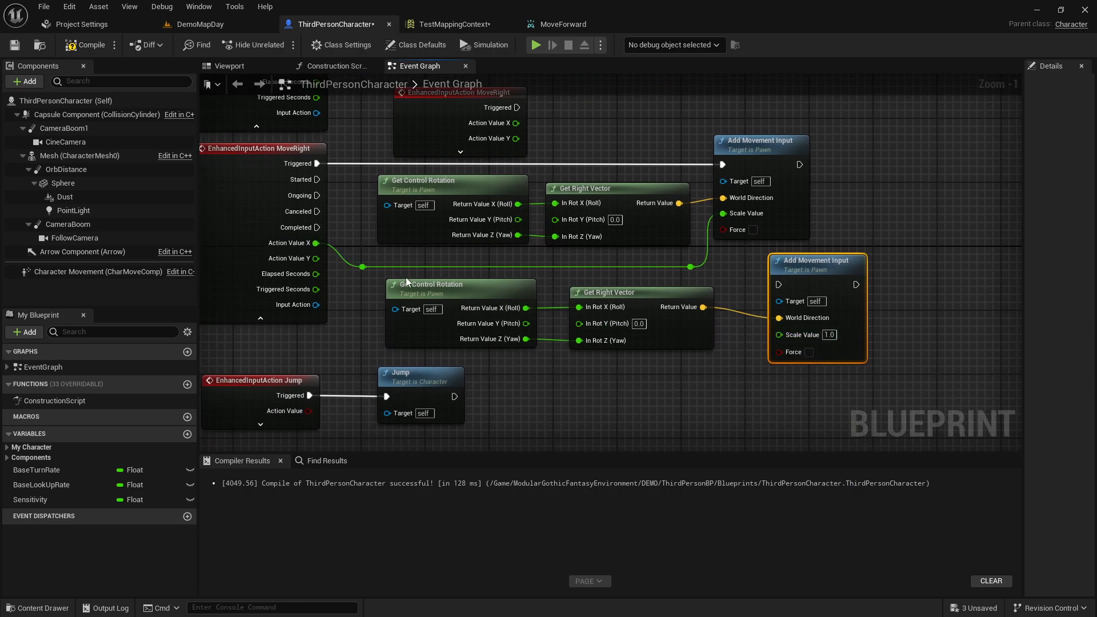
drag(363, 266, 778, 335)
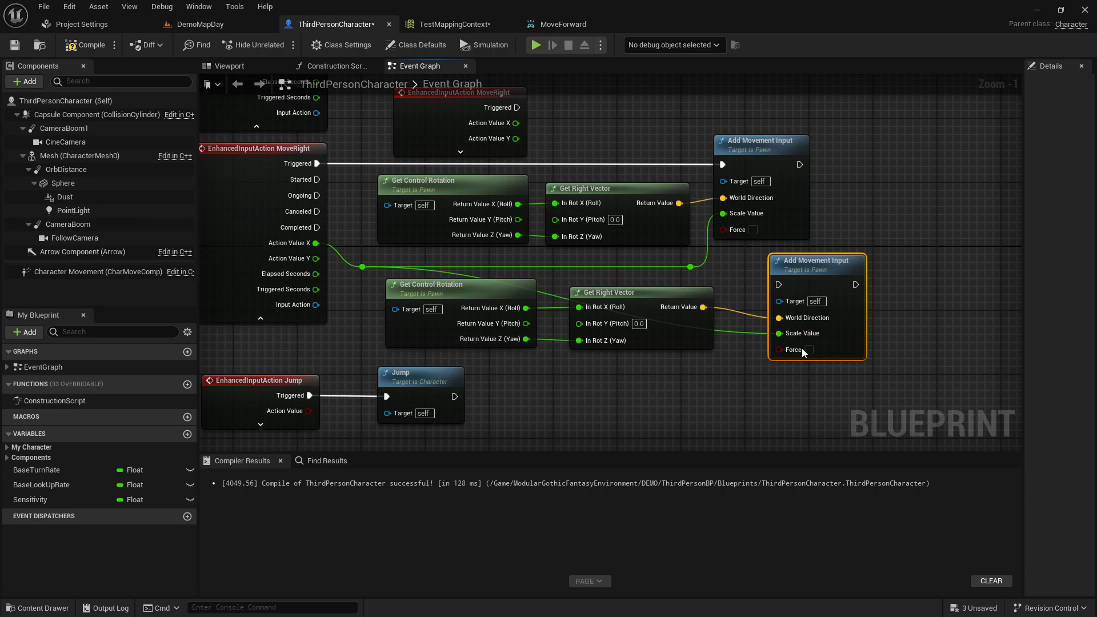
key(ctrl+z)
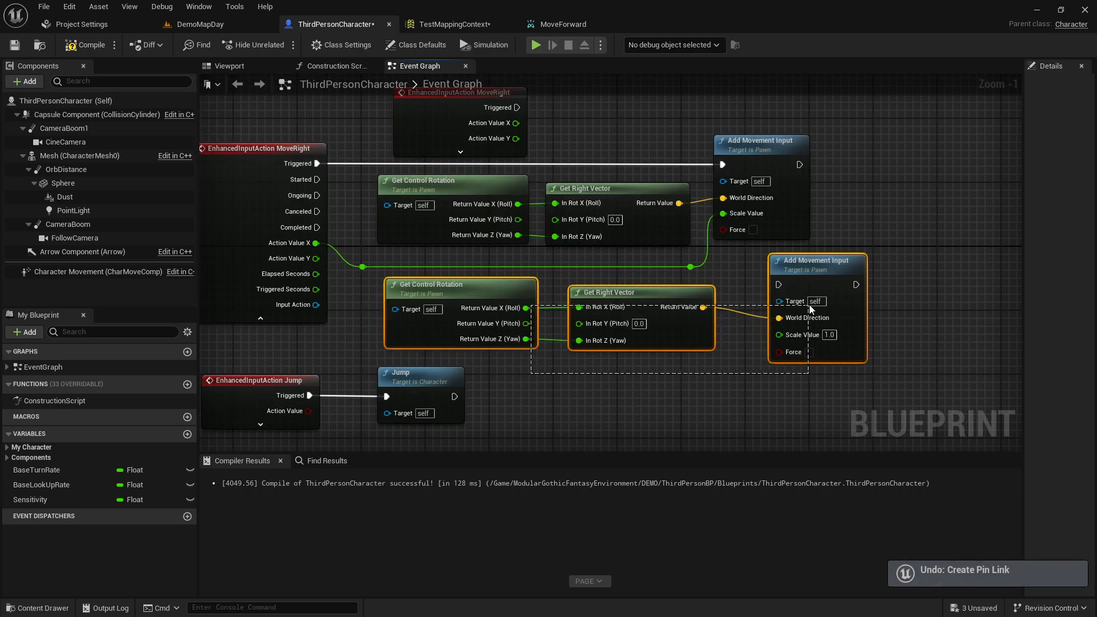
Delete the duplicate Get Control Rotation, Get Right Vector and Add Movement Input nodes below the MoveRight chain.
key(Delete)
right_drag(714, 280, 719, 355)
scroll(709, 343, down, 3)
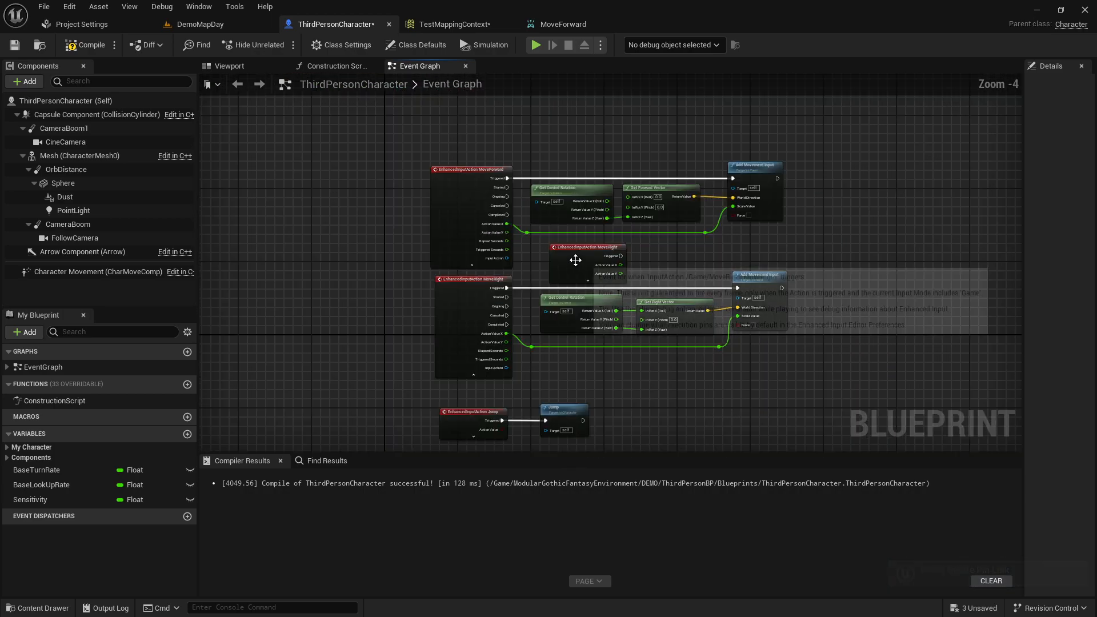
Play-test the DemoMapDay level, moving the character sideways with A and D, and end the session.
click(245, 24)
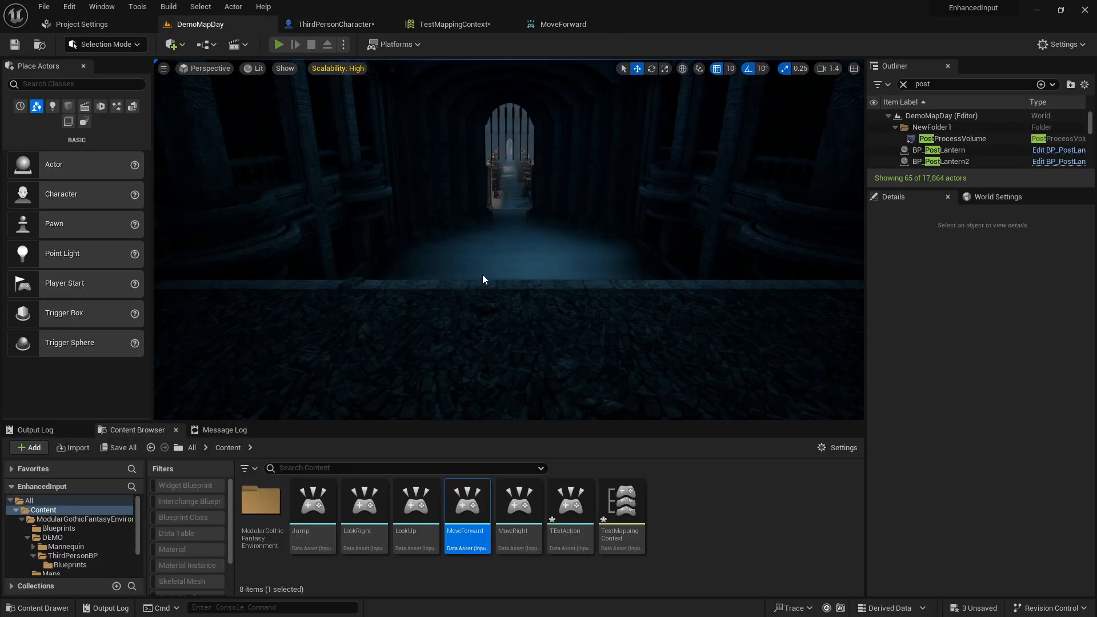
click(518, 252)
key(a)
key(a)
key(d)
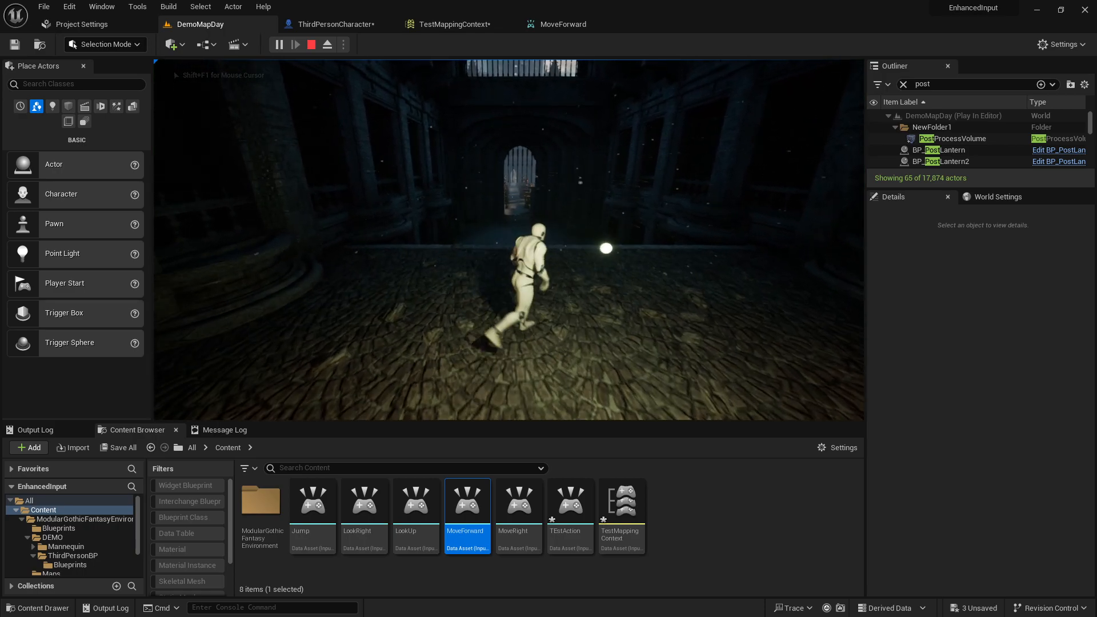
key(Escape)
Return to the ThirdPersonCharacter event graph and examine the Jump event chain and the look chains below it.
click(337, 25)
right_drag(707, 425, 725, 225)
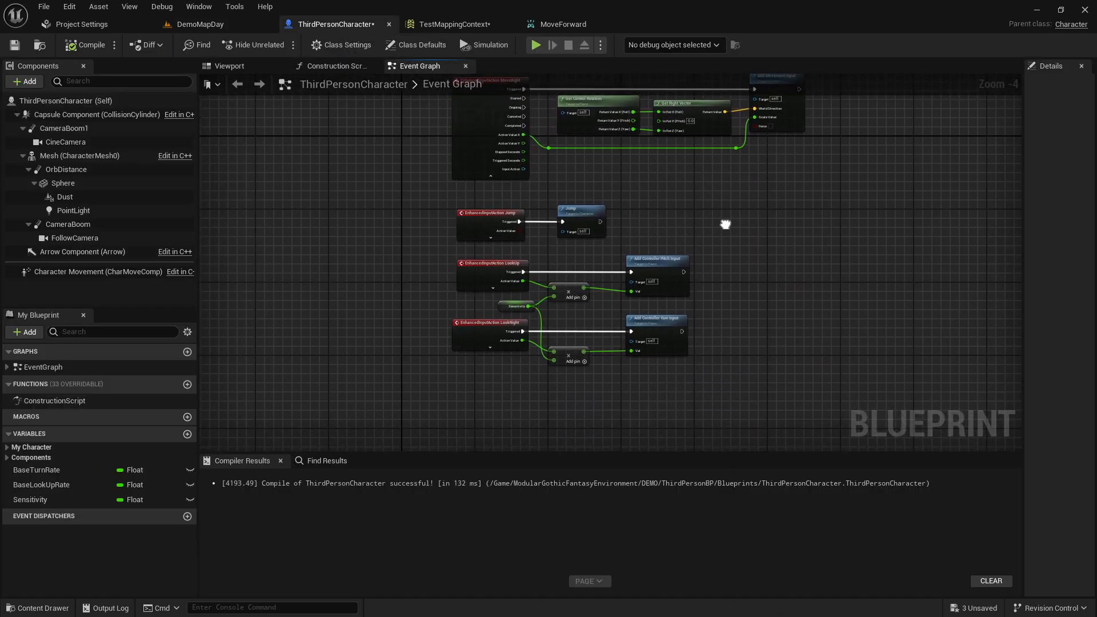
scroll(574, 218, up, 3)
right_drag(640, 231, 631, 272)
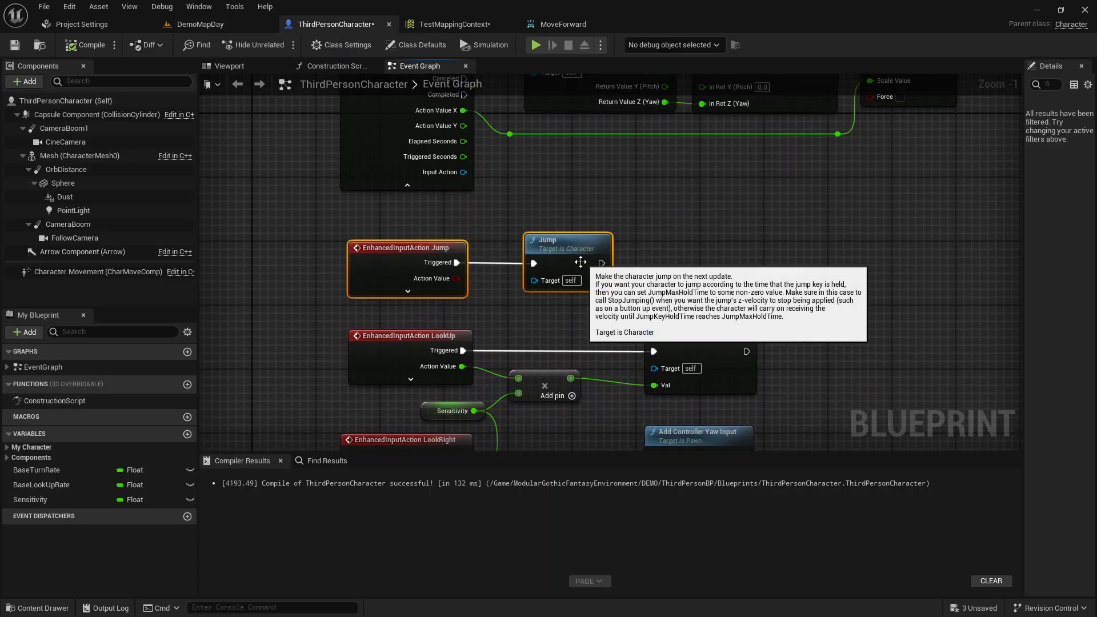
right_drag(654, 218, 643, 242)
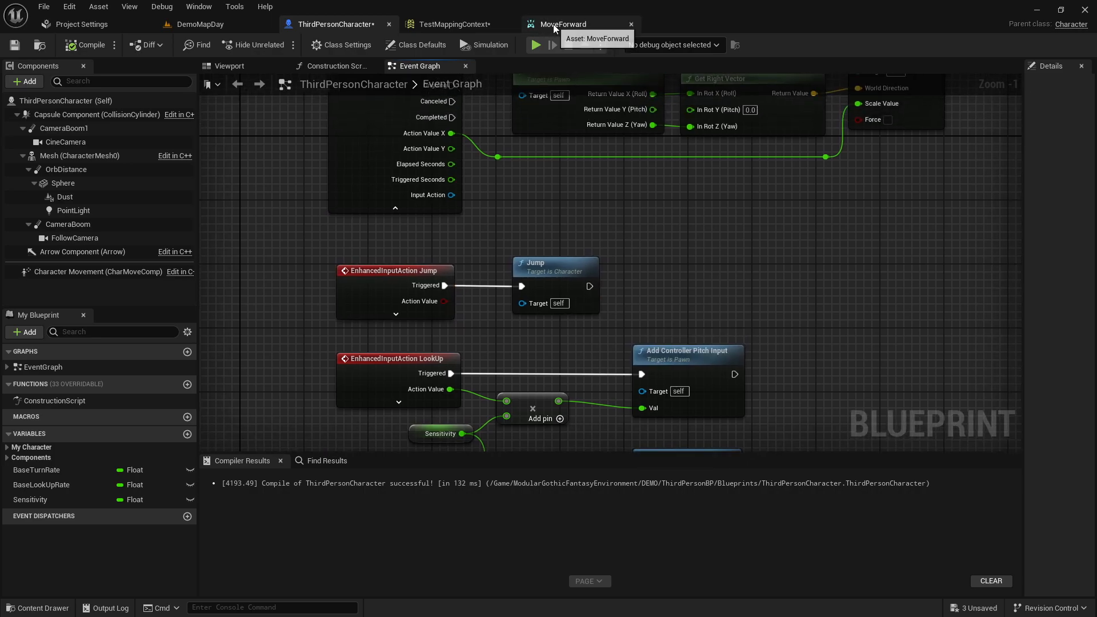
Collapse the MoveForward, MoveRight, LookUp and LookRight entries in TestMappingContext.
click(461, 26)
click(225, 23)
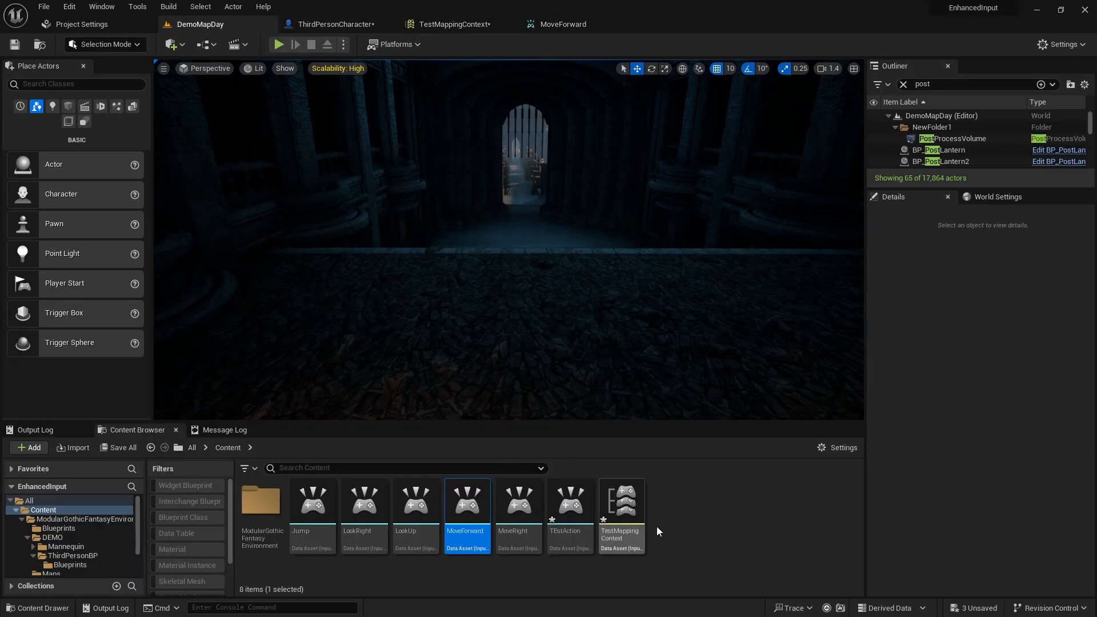
click(445, 24)
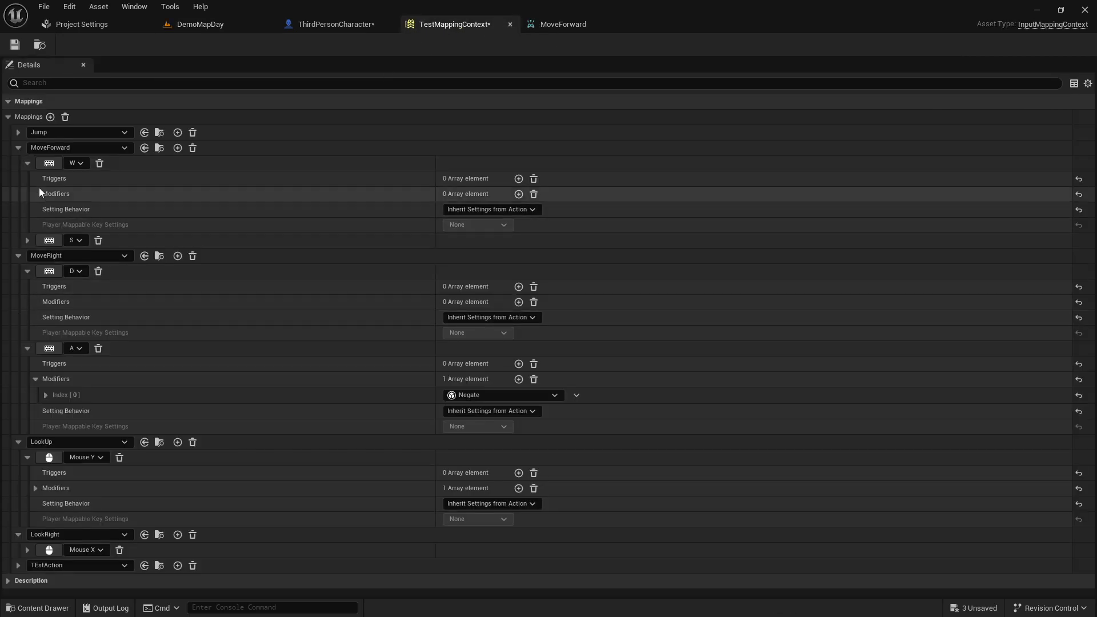
click(18, 148)
click(18, 163)
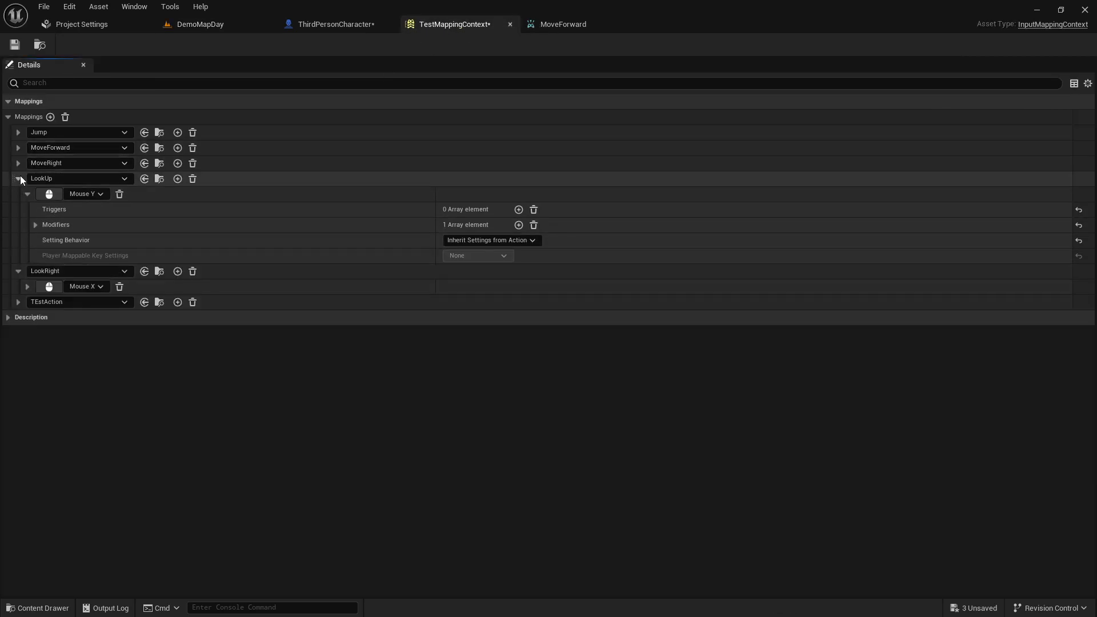
click(19, 178)
click(18, 194)
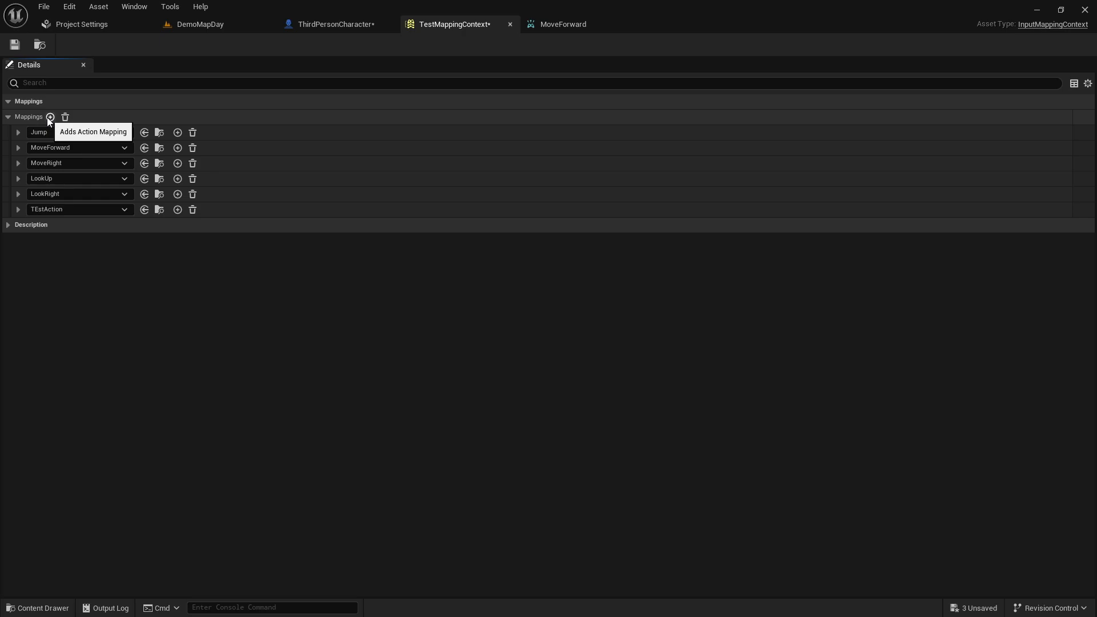
View the input actions available for the Jump mapping and leave its selection as it is.
click(77, 132)
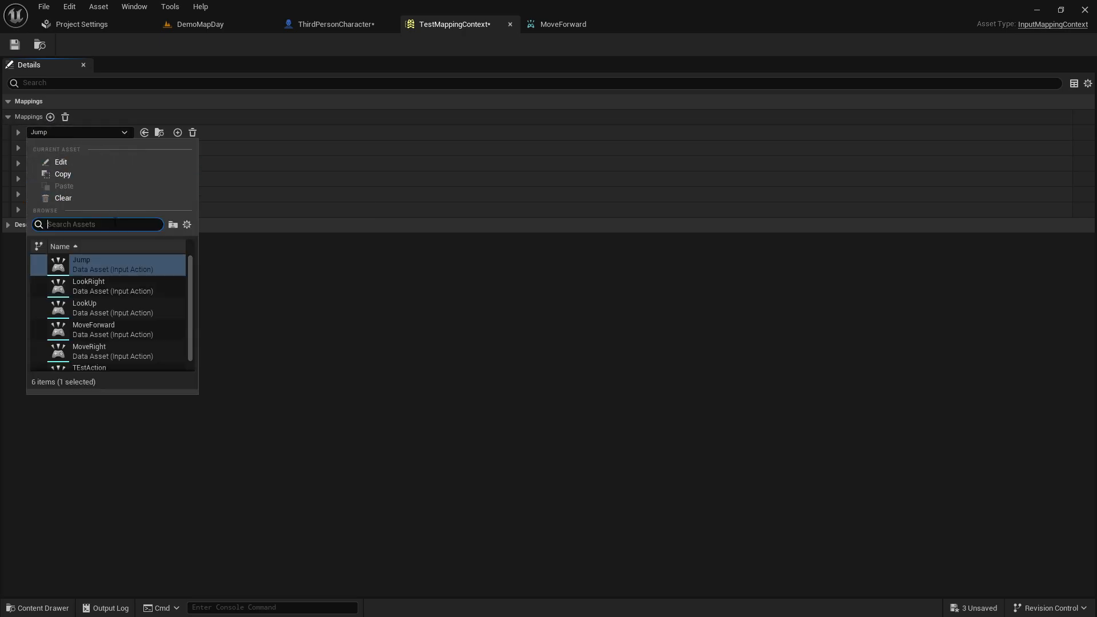
click(396, 373)
click(124, 132)
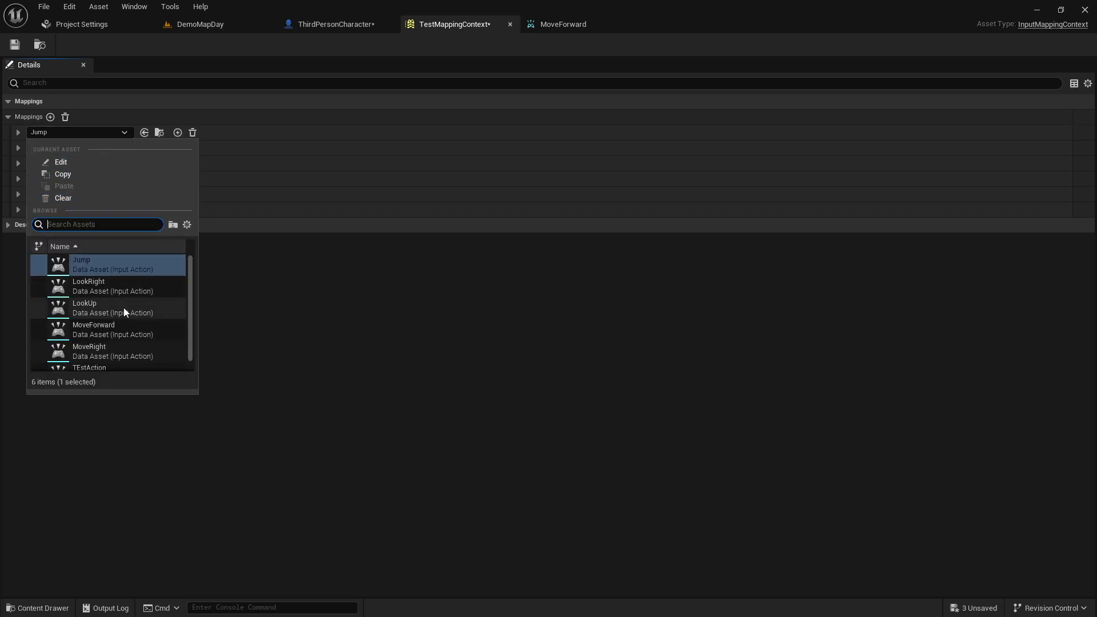
click(292, 290)
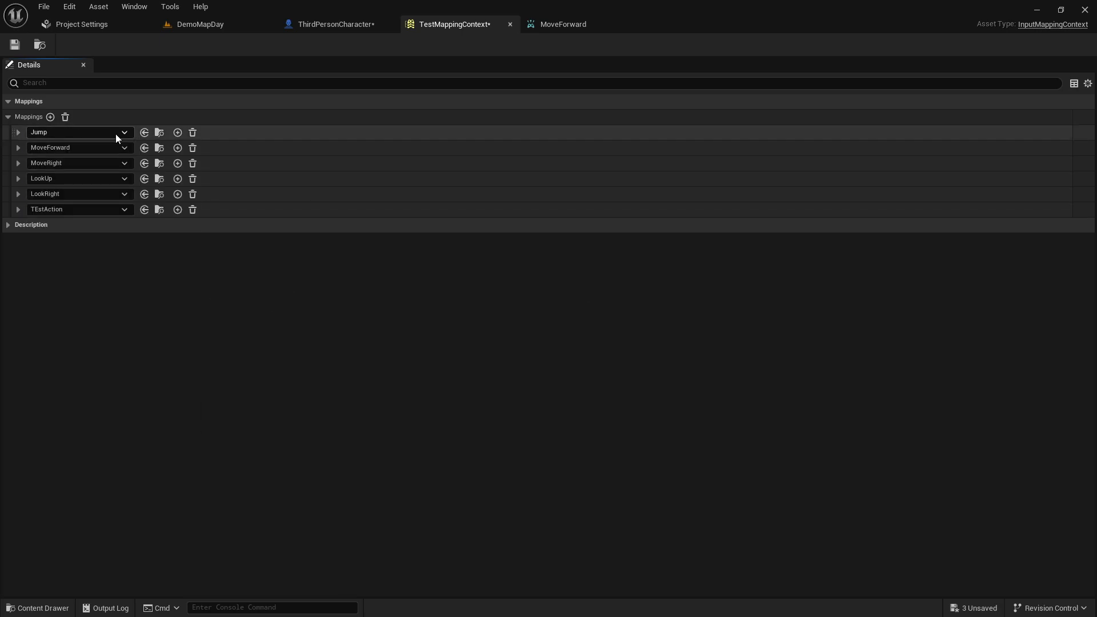
Check the Value Type of the MoveForward input action and go back to the ThirdPersonCharacter blueprint.
click(336, 24)
click(562, 24)
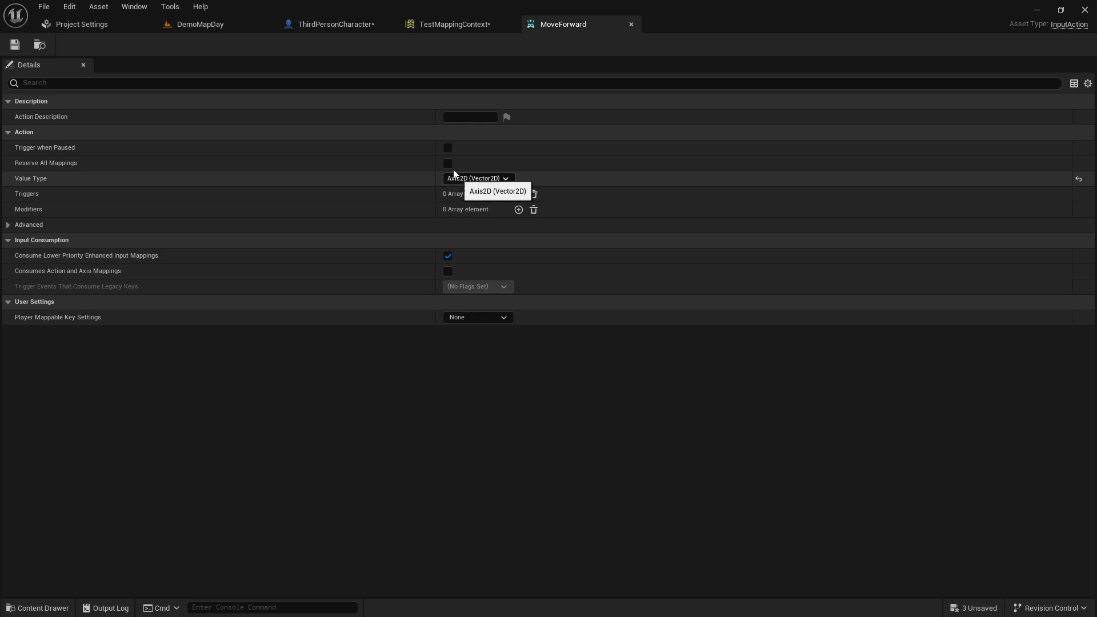
click(335, 24)
Open the Jump input action from the Content folder to view its settings.
click(219, 25)
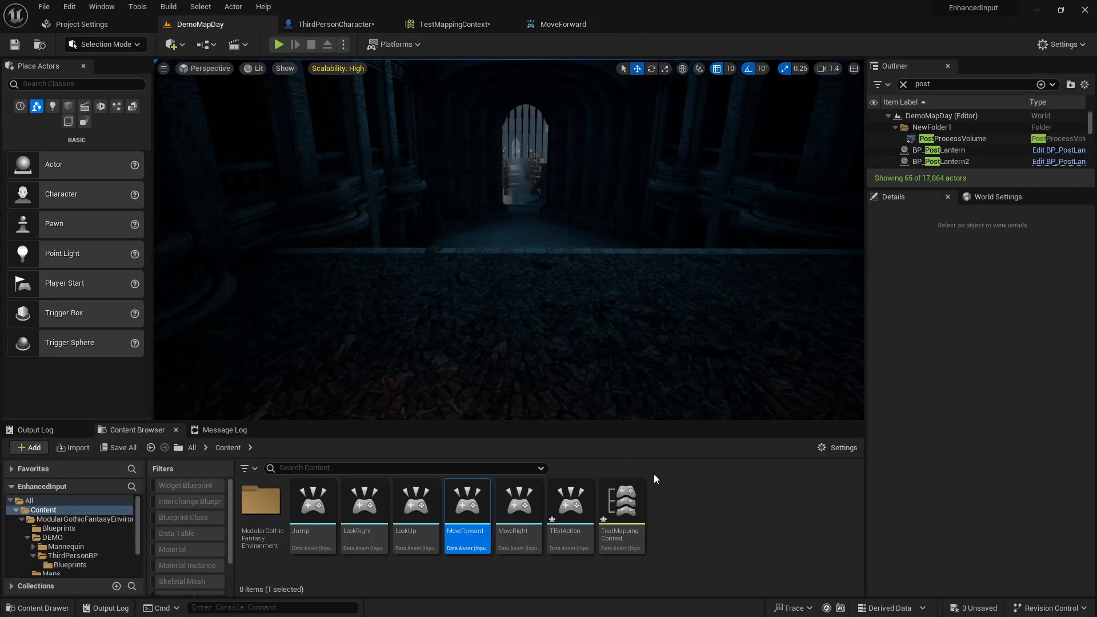
click(327, 496)
double_click(327, 496)
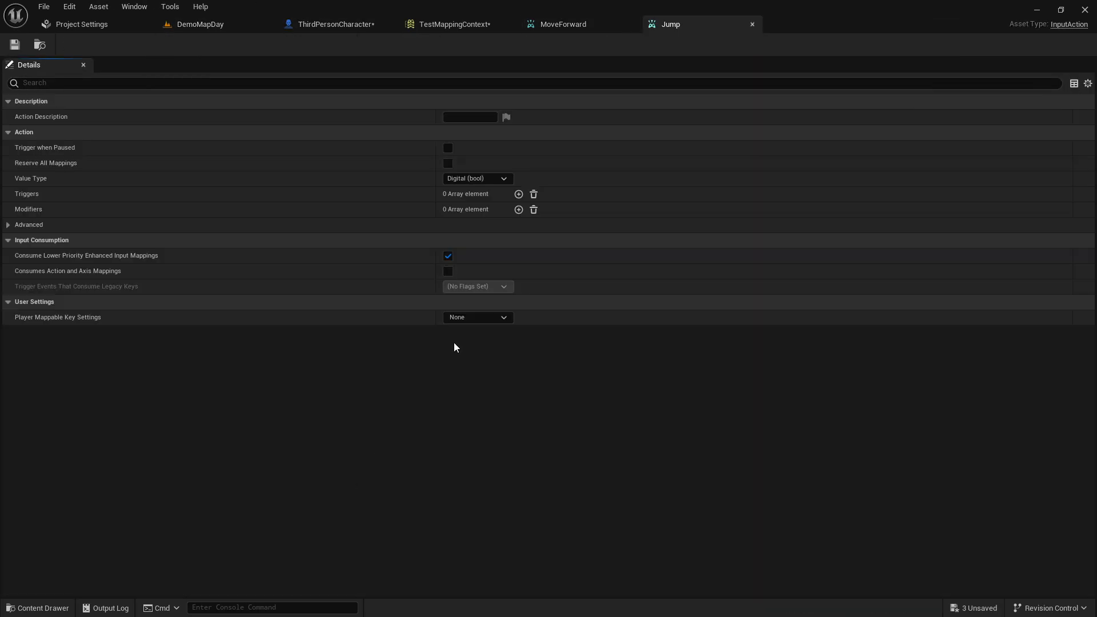
View the Value Type options of the Jump input action and return to the ThirdPersonCharacter event graph.
click(474, 179)
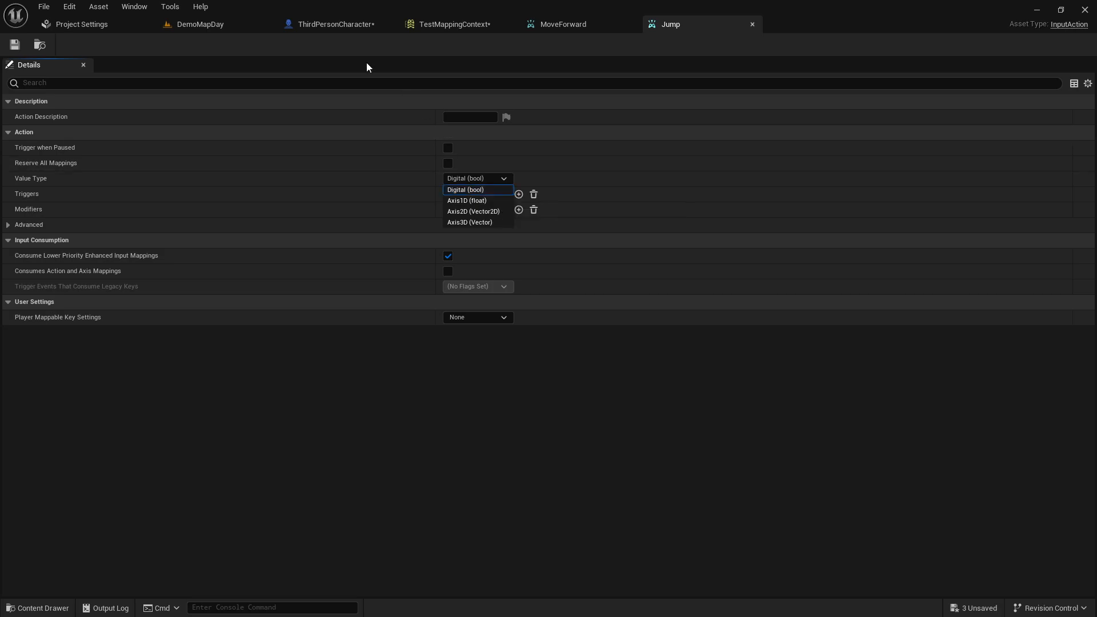
click(334, 25)
Add another EnhancedInputAction Jump event in the empty graph area beside the existing Jump nodes.
right_drag(694, 263, 730, 228)
right_click(731, 227)
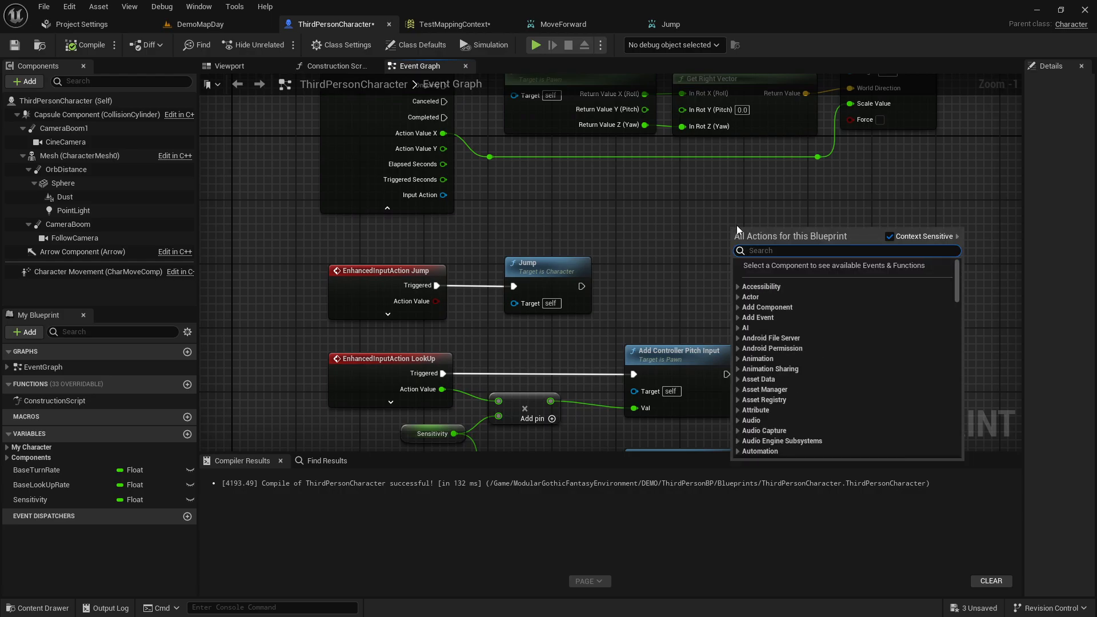
text(enhanced)
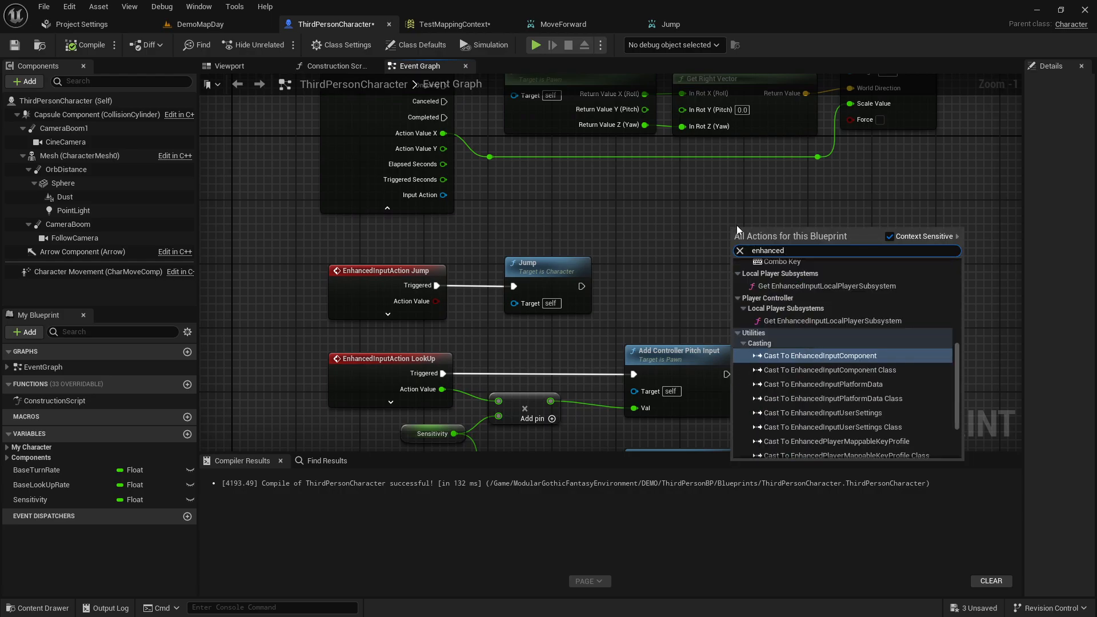
text( input)
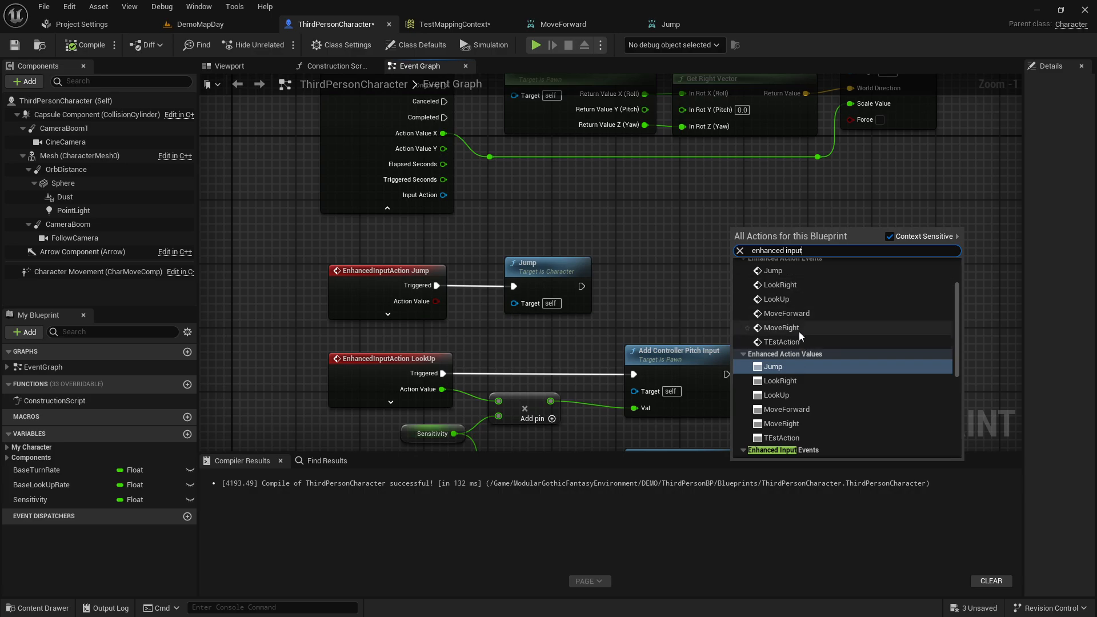
scroll(797, 333, up, 2)
click(778, 324)
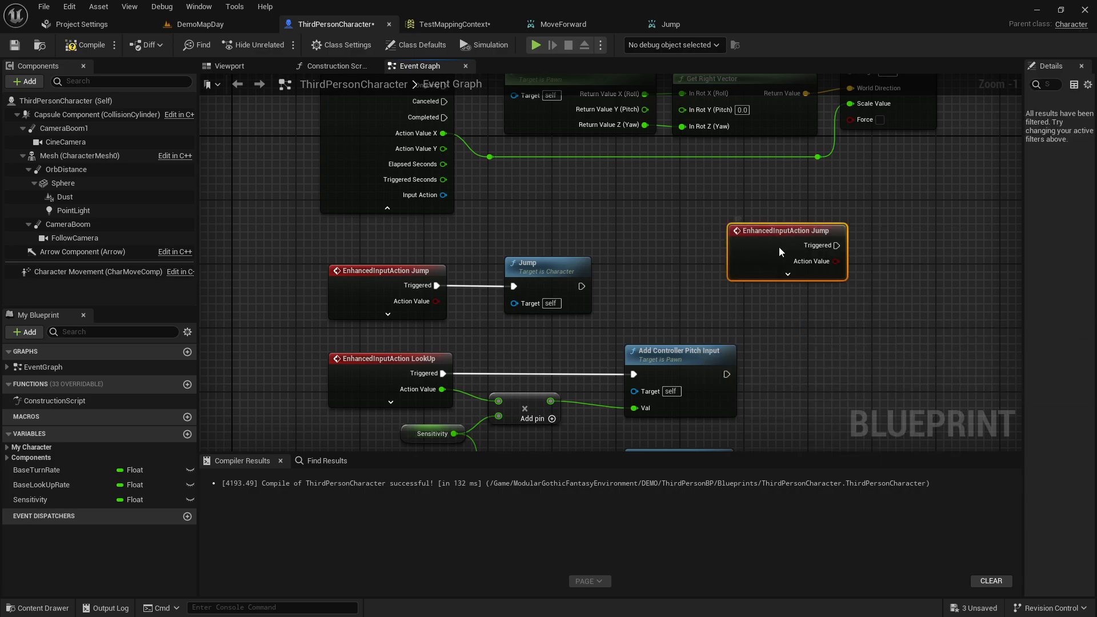
Move the new Jump event closer to the existing nodes and connect a Jump function to its Triggered output.
drag(782, 249, 672, 298)
drag(704, 249, 795, 250)
text(jump)
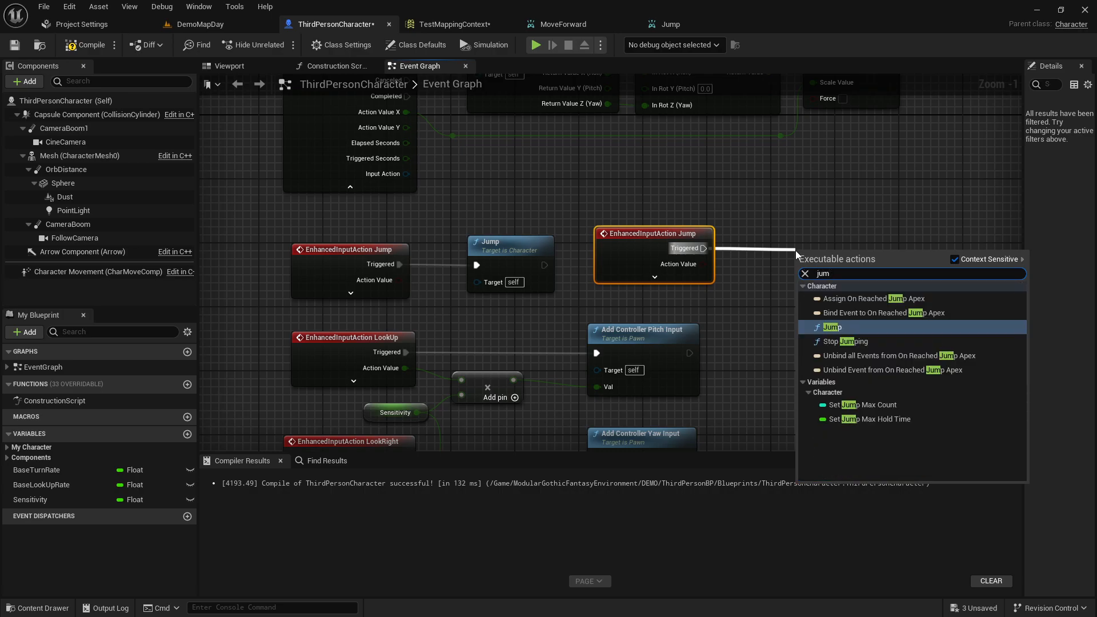
click(842, 327)
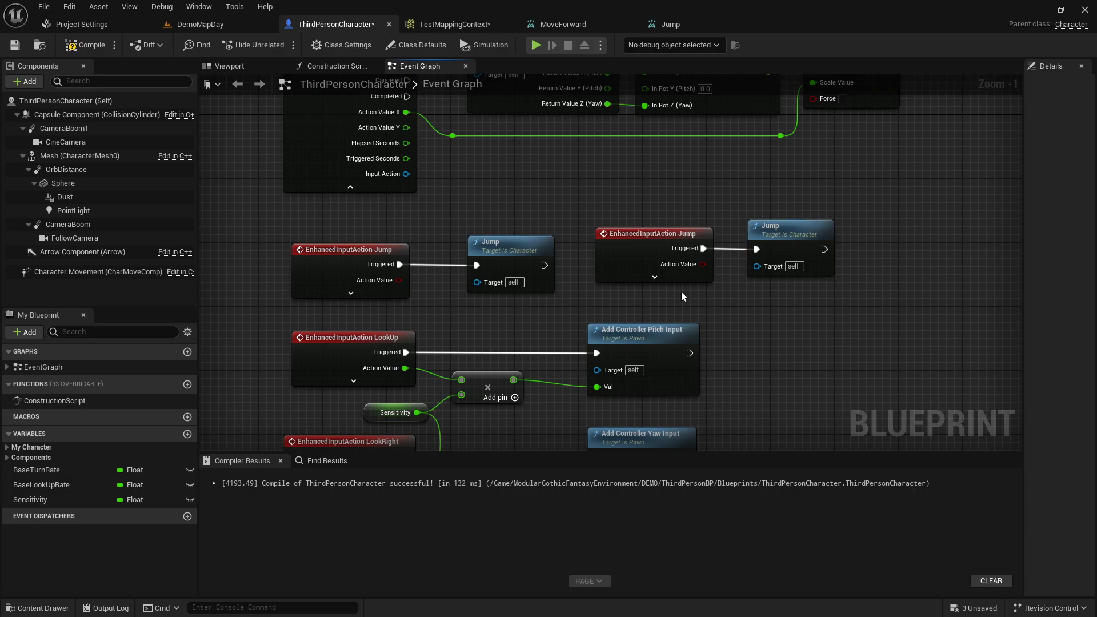
Delete the duplicate EnhancedInputAction Jump event together with its connected Jump function.
drag(680, 293, 799, 268)
key(Delete)
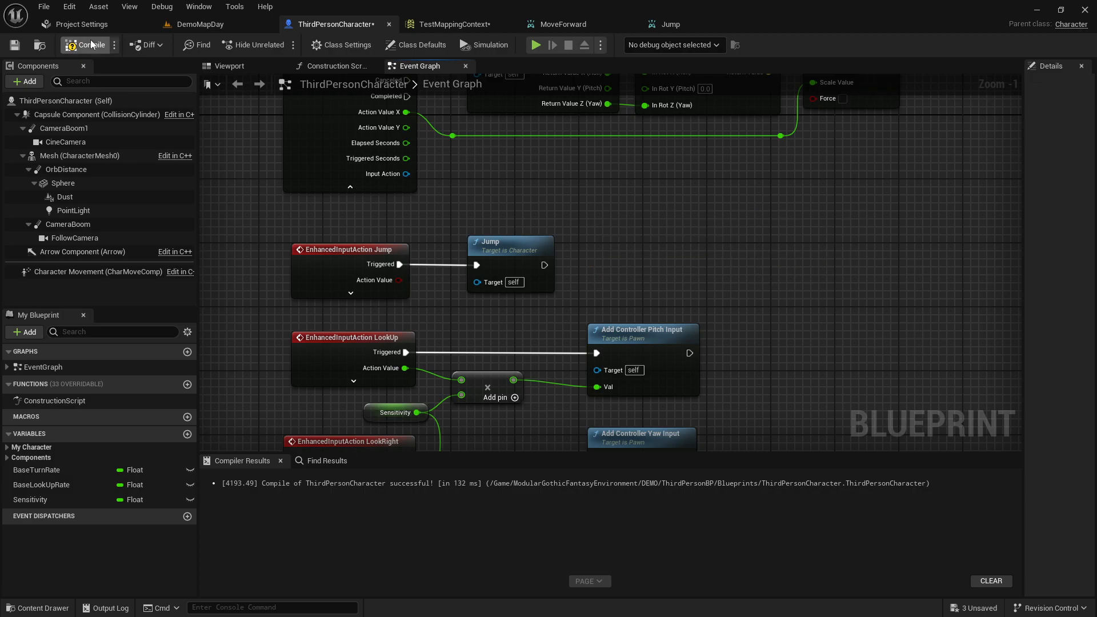
Play-test the DemoMapDay level, run the character forward and stop the session.
click(224, 28)
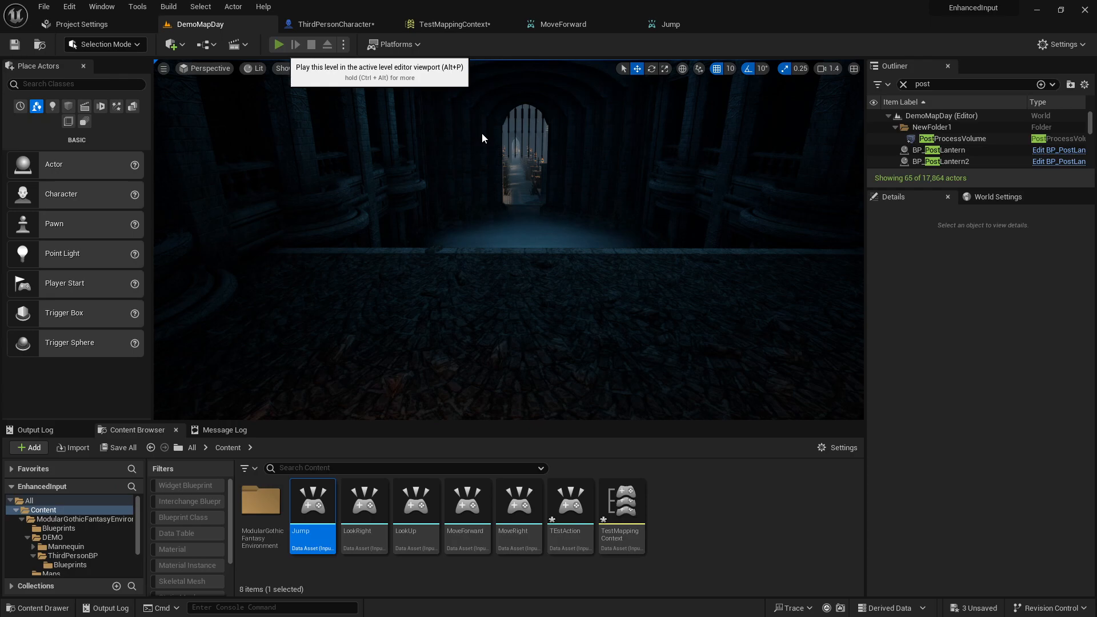
key(alt+p)
key(w)
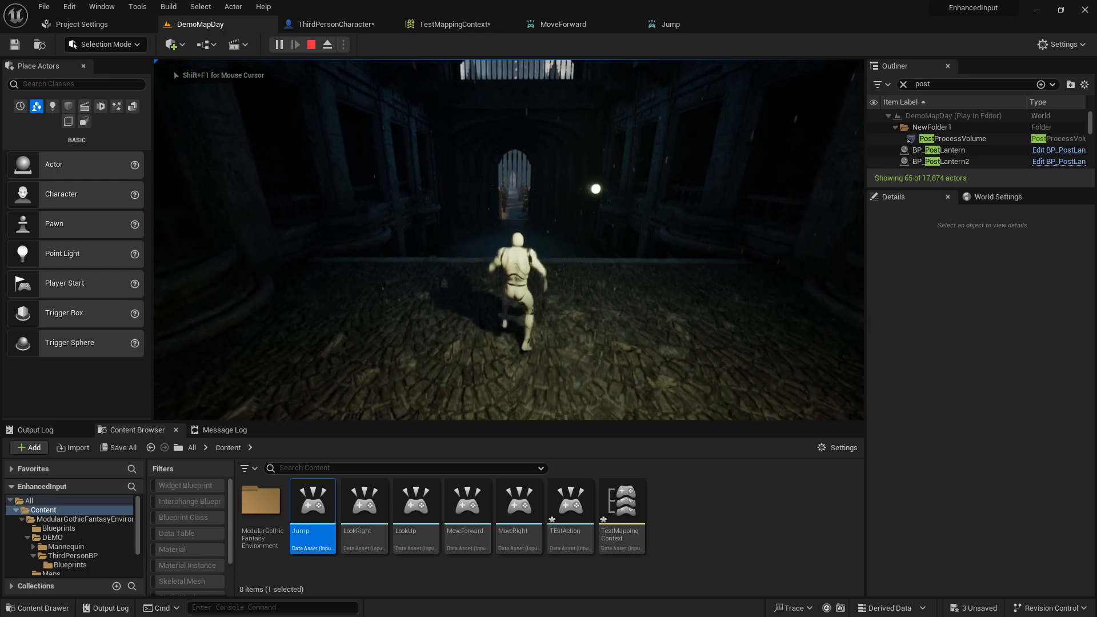
key(shift+F1)
key(Escape)
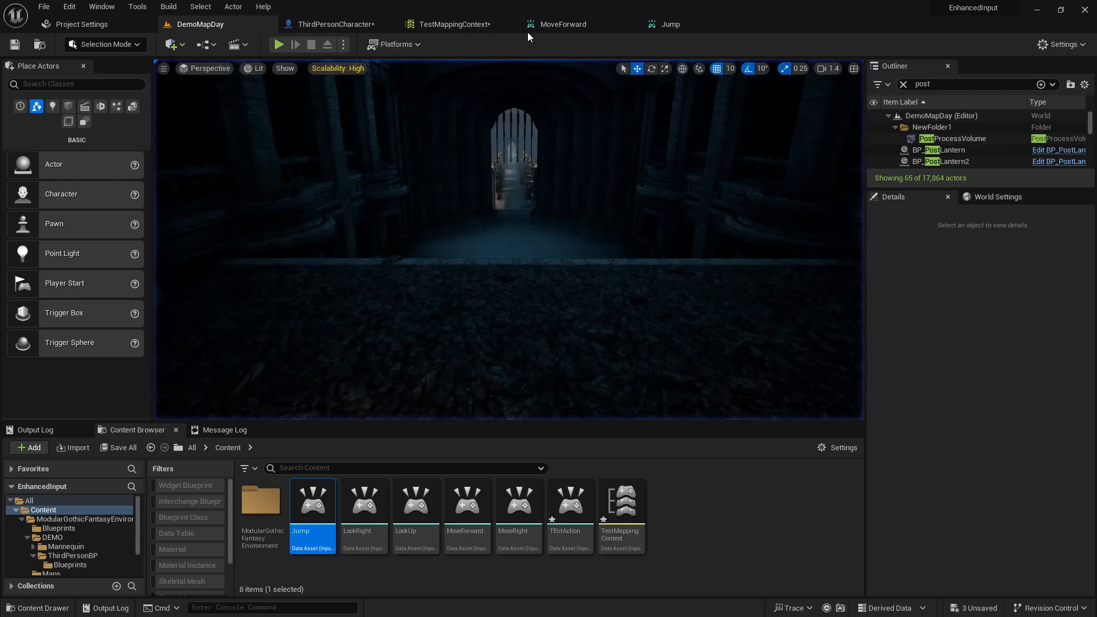
Return to the ThirdPersonCharacter event graph and review the Jump, LookUp and LookRight nodes.
click(465, 24)
click(602, 24)
click(335, 24)
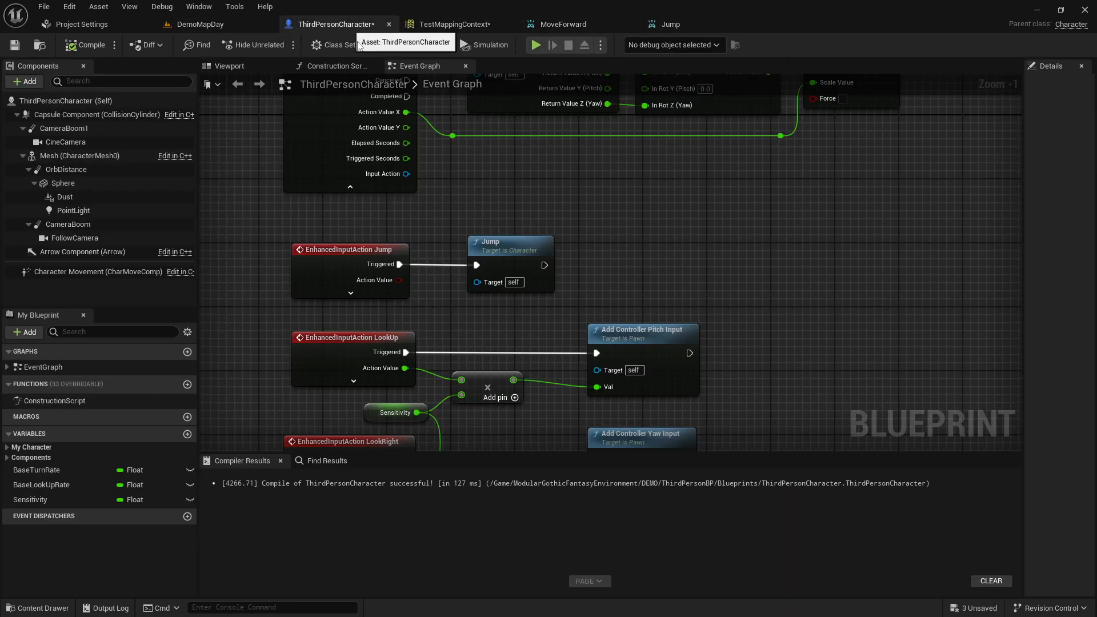
scroll(618, 226, up, 2)
right_drag(505, 291, 516, 310)
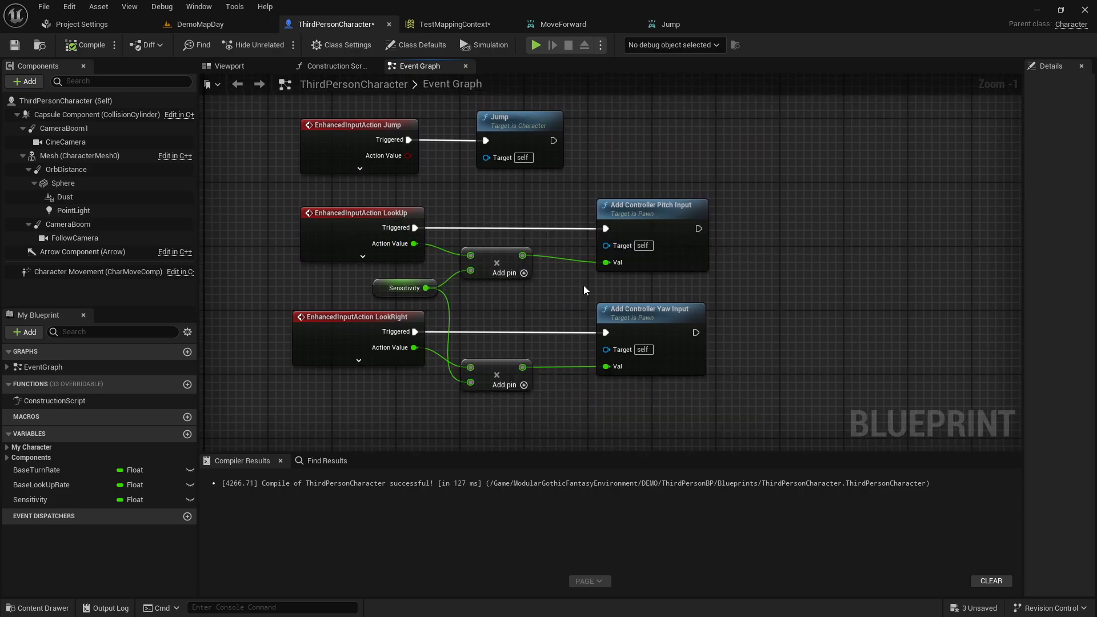
Look at the MoveForward input action's settings and expand the LookUp mapping in TestMappingContext.
click(563, 24)
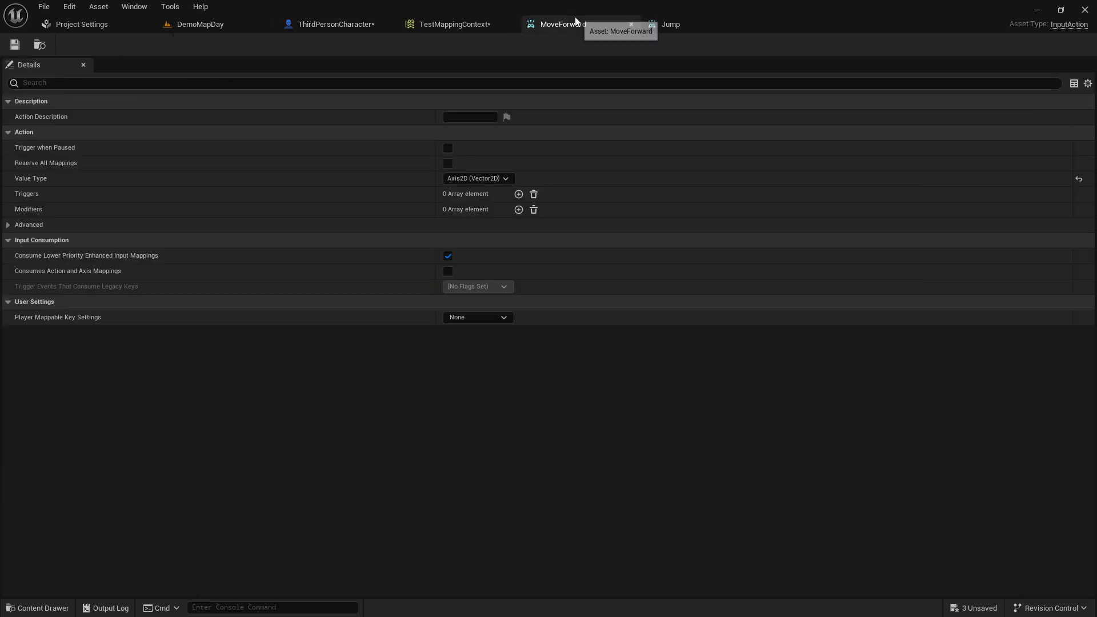
click(225, 24)
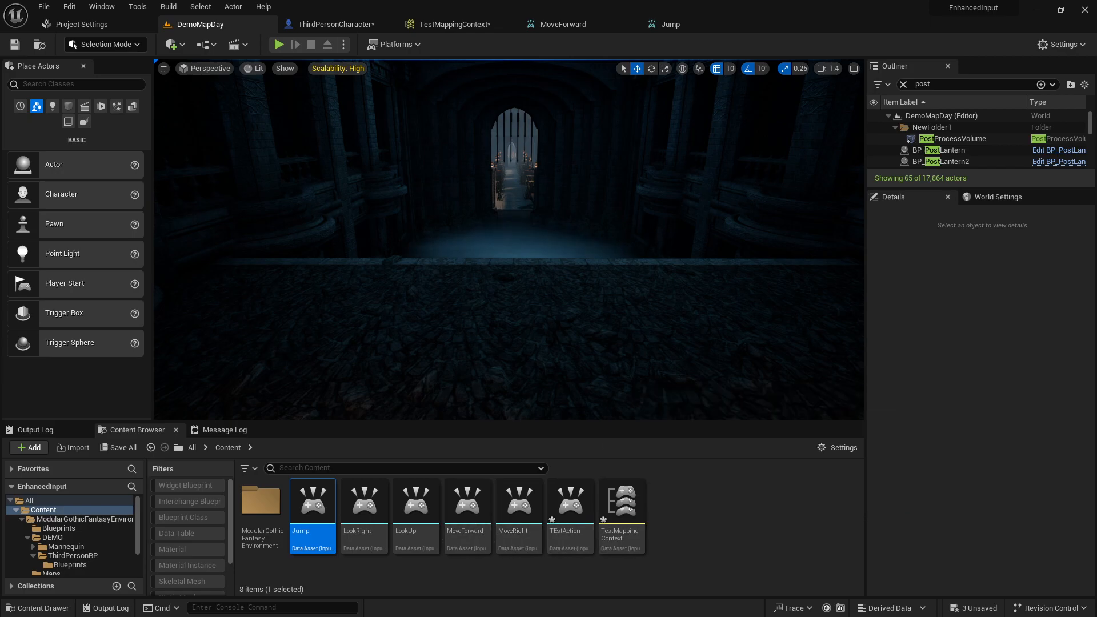
click(453, 26)
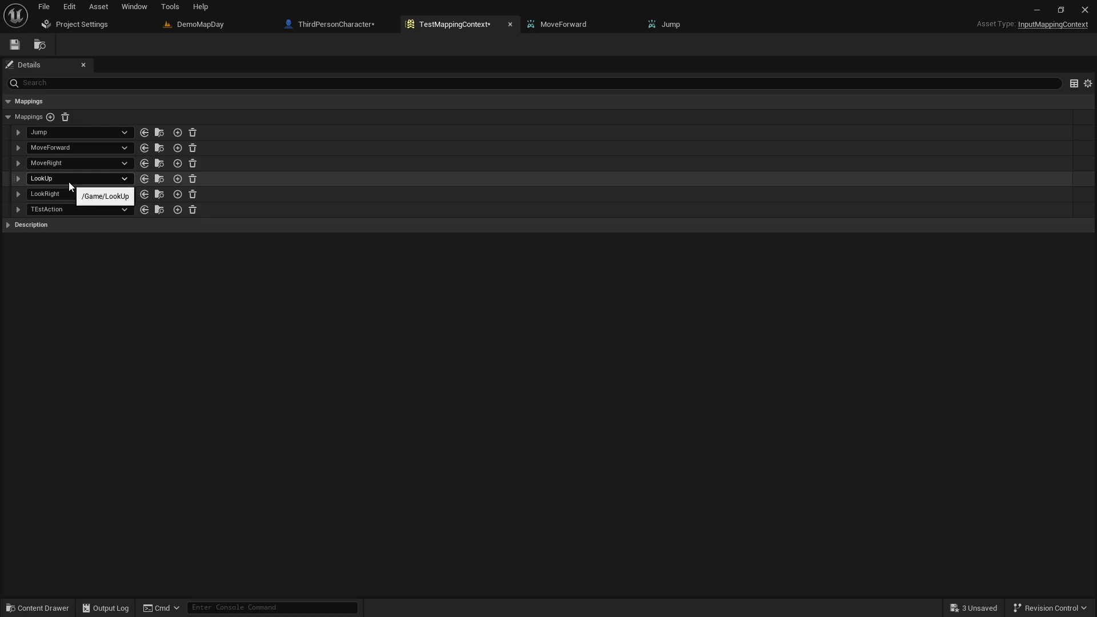
click(121, 180)
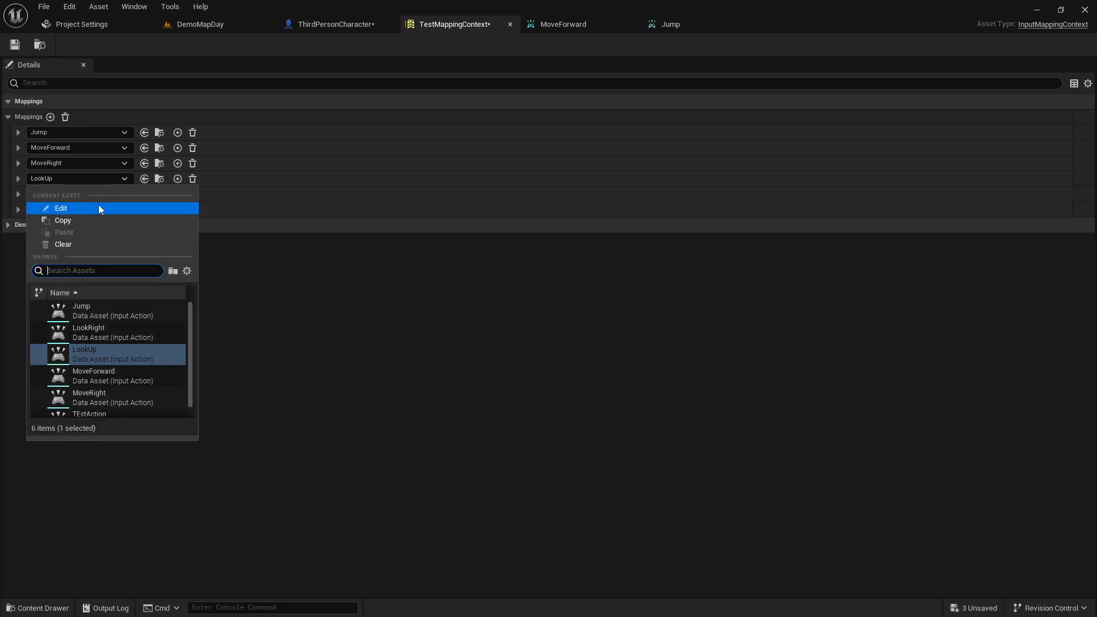
click(110, 178)
click(18, 181)
Open the LookRight input action from the Content folder to view its Value Type.
click(670, 24)
click(289, 24)
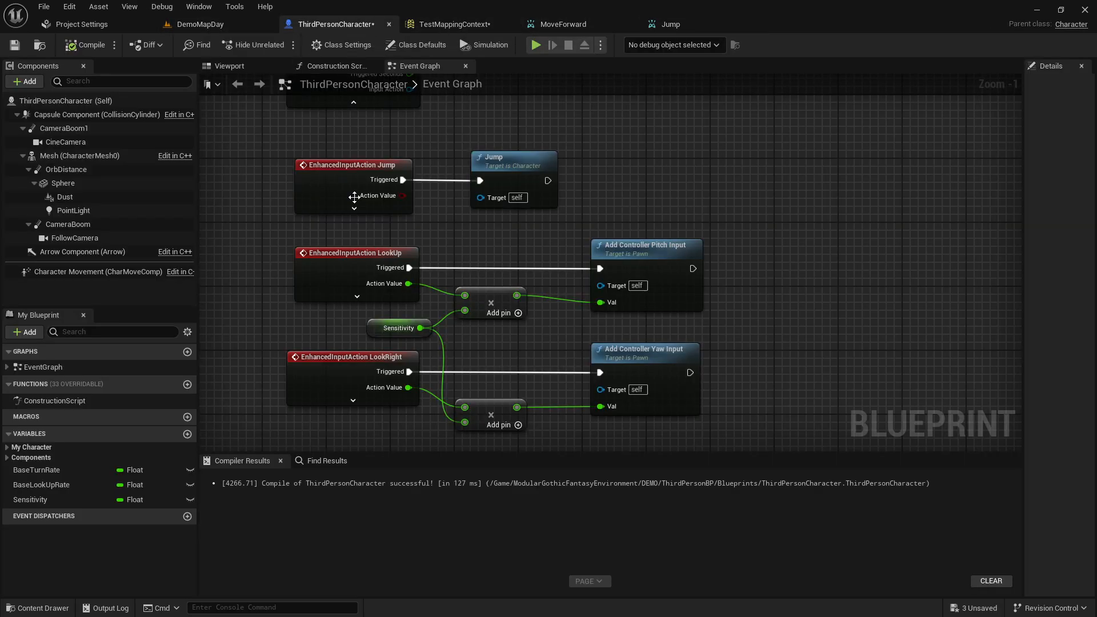
click(200, 29)
double_click(382, 506)
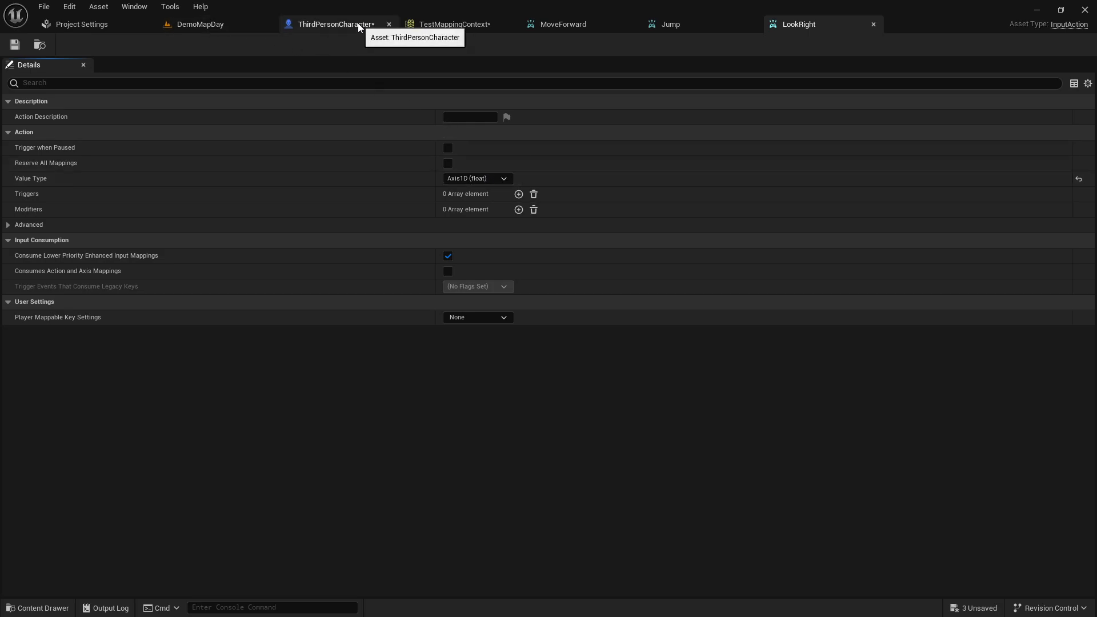
Choose Mouse Y as the key of the LookUp mapping in TestMappingContext.
click(468, 28)
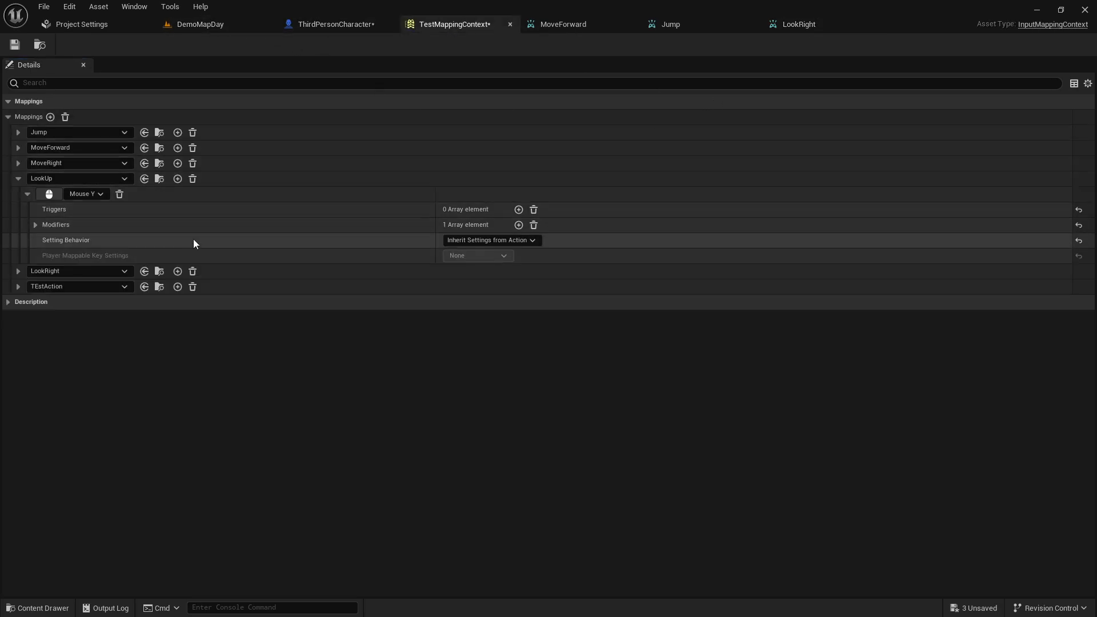
click(82, 193)
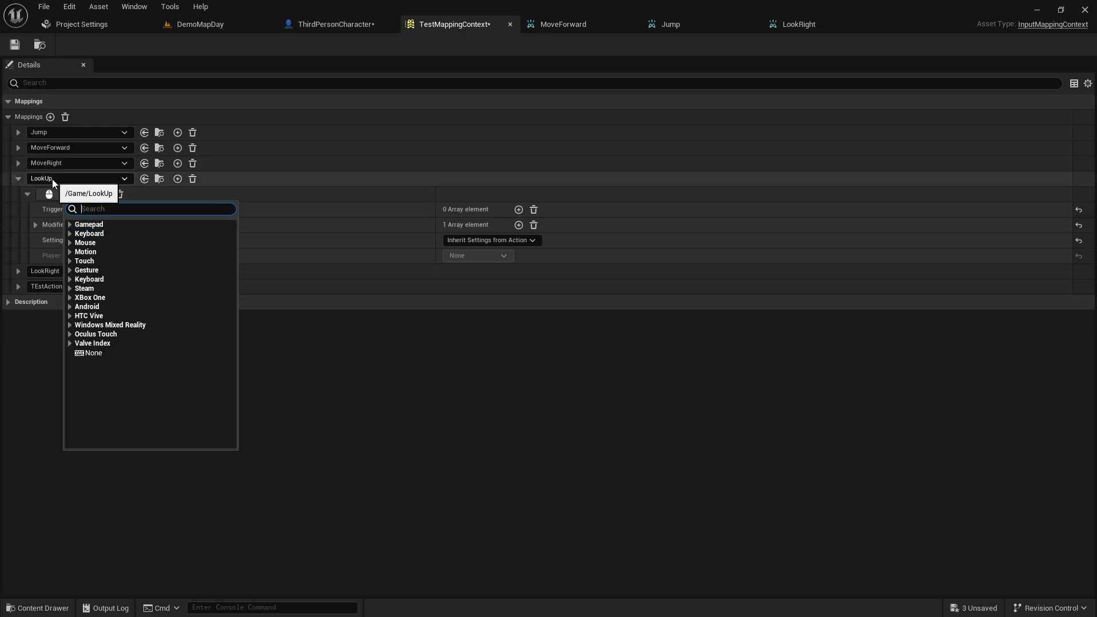
click(87, 244)
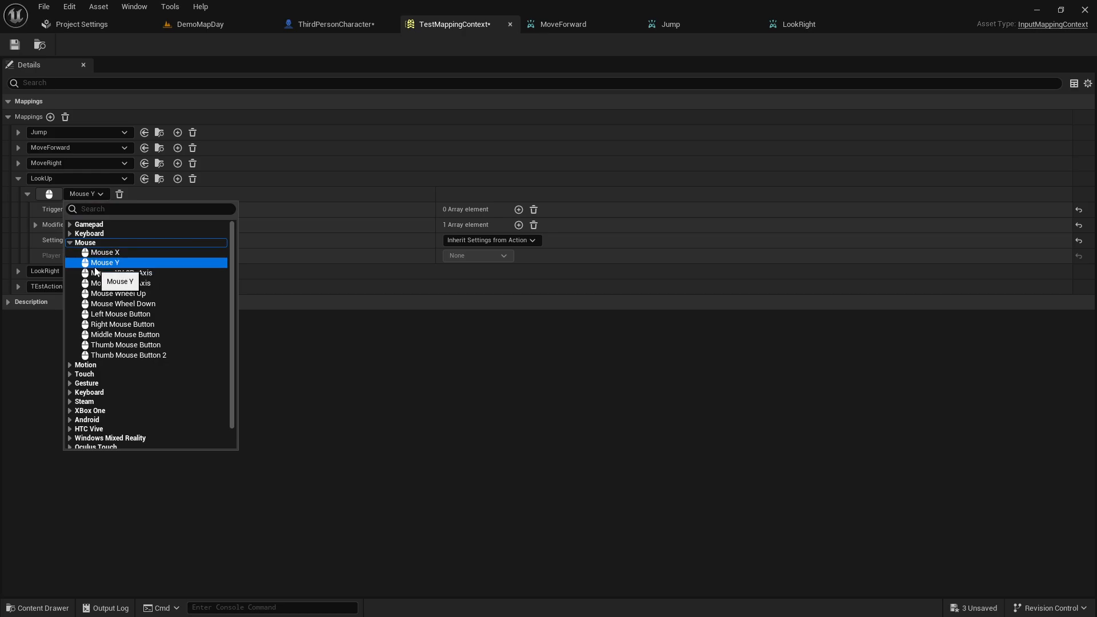
click(108, 265)
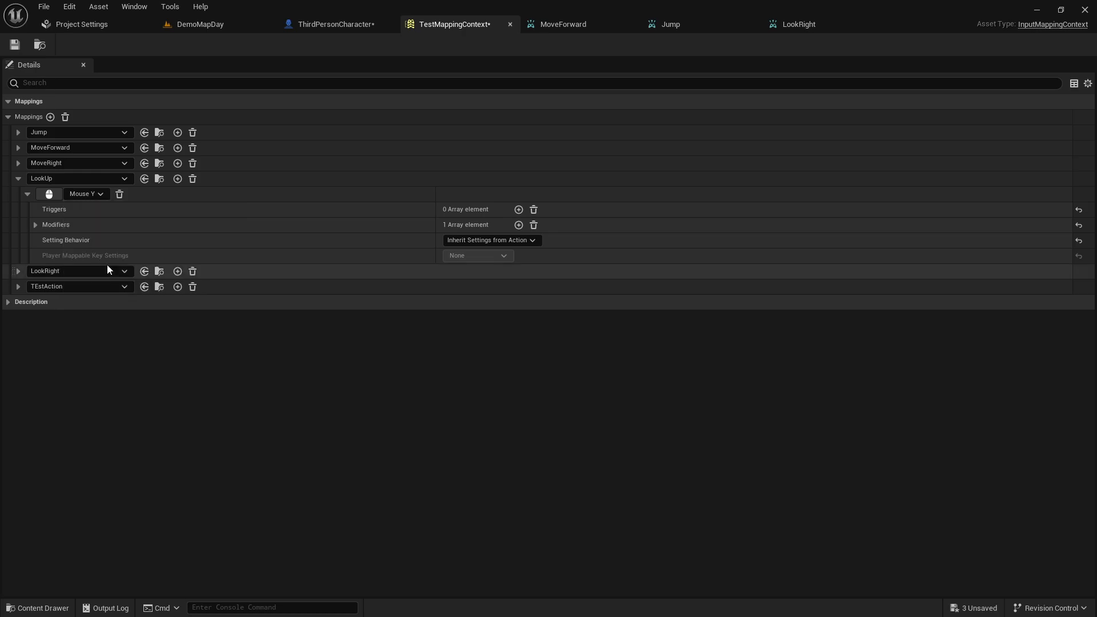
Expand the modifiers of LookUp's Mouse Y key and choose Negate for the first modifier.
click(35, 225)
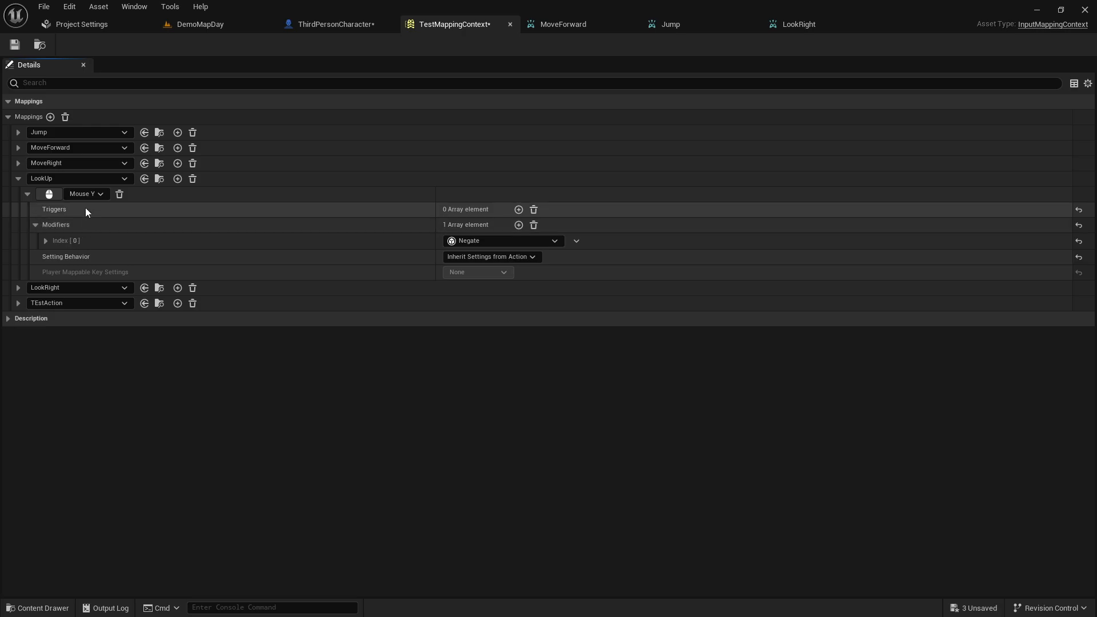
mouse_move(59, 225)
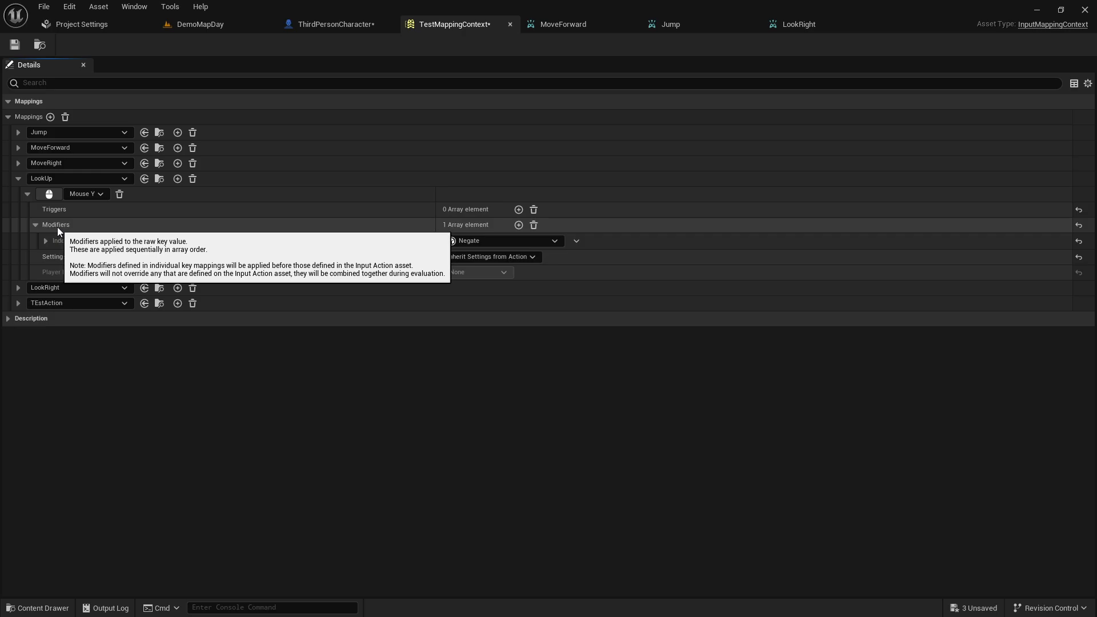
click(472, 244)
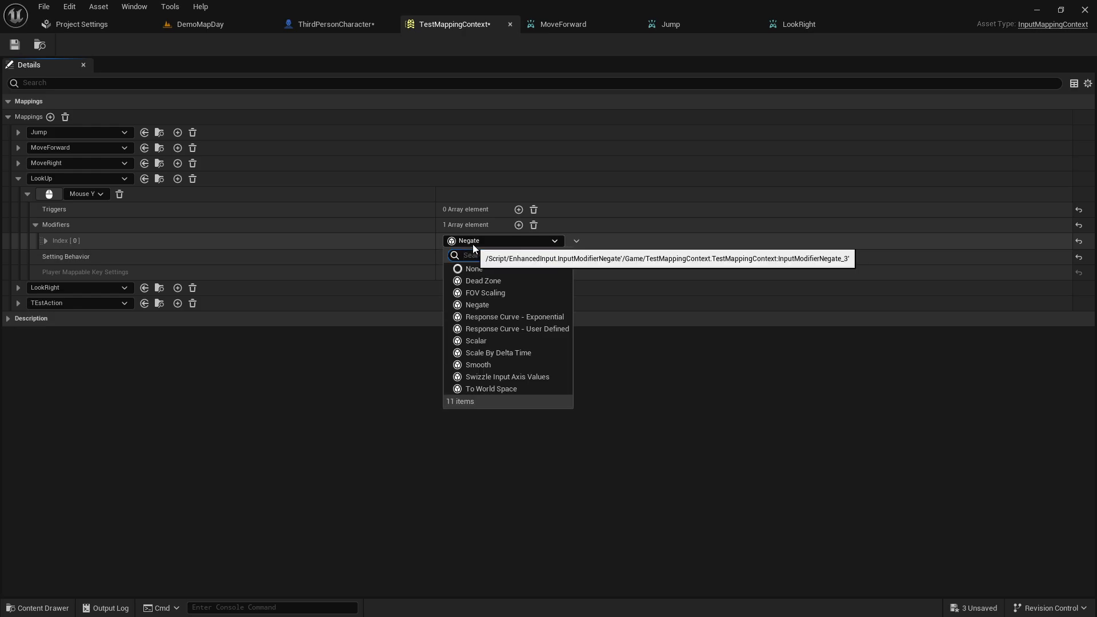
click(476, 306)
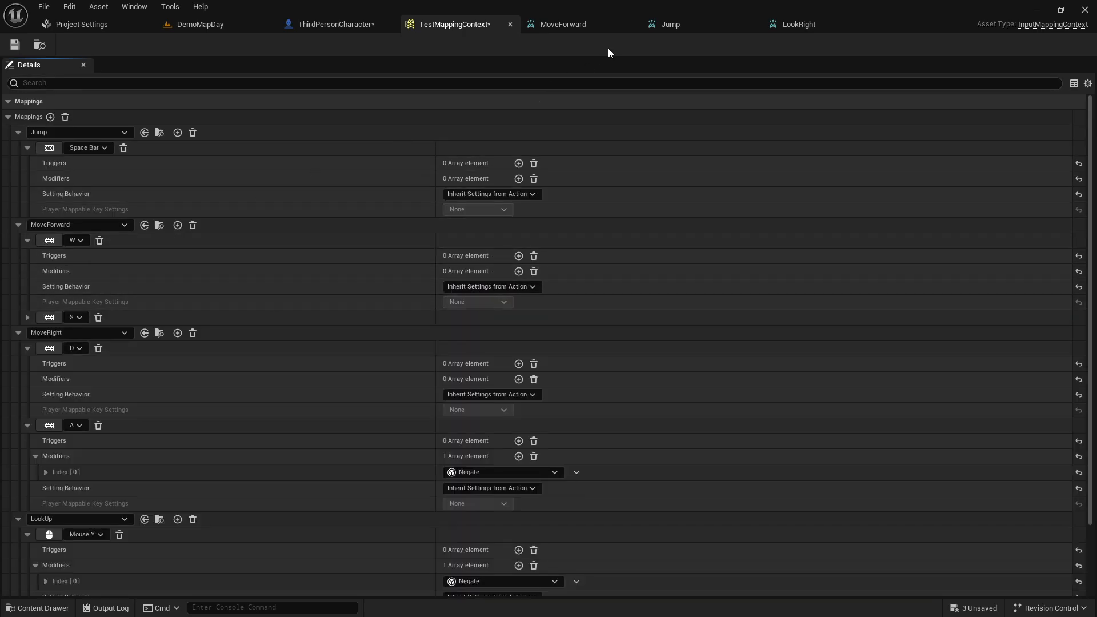
Search the ThirdPersonCharacter event graph's available actions for "enhanced input" without adding a node.
click(335, 25)
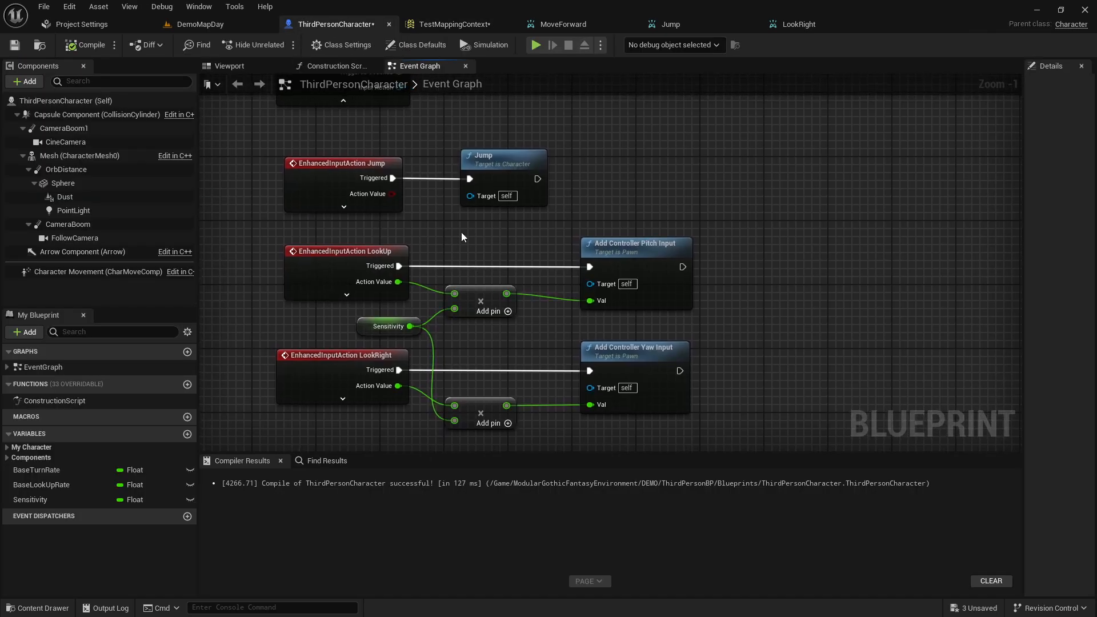
right_click(695, 182)
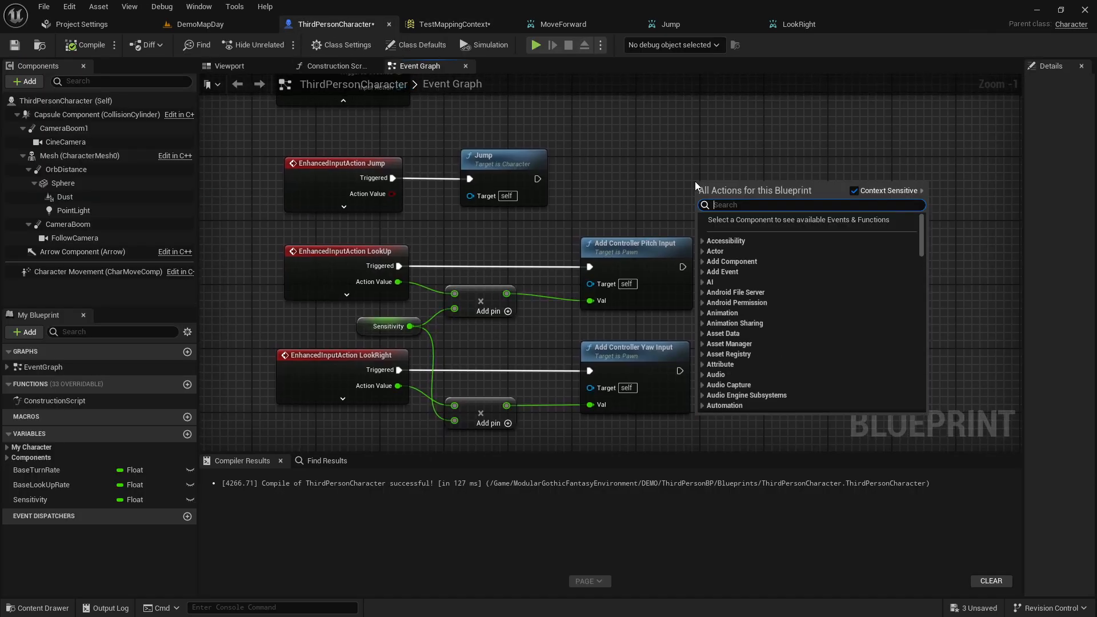
text(enhanced input)
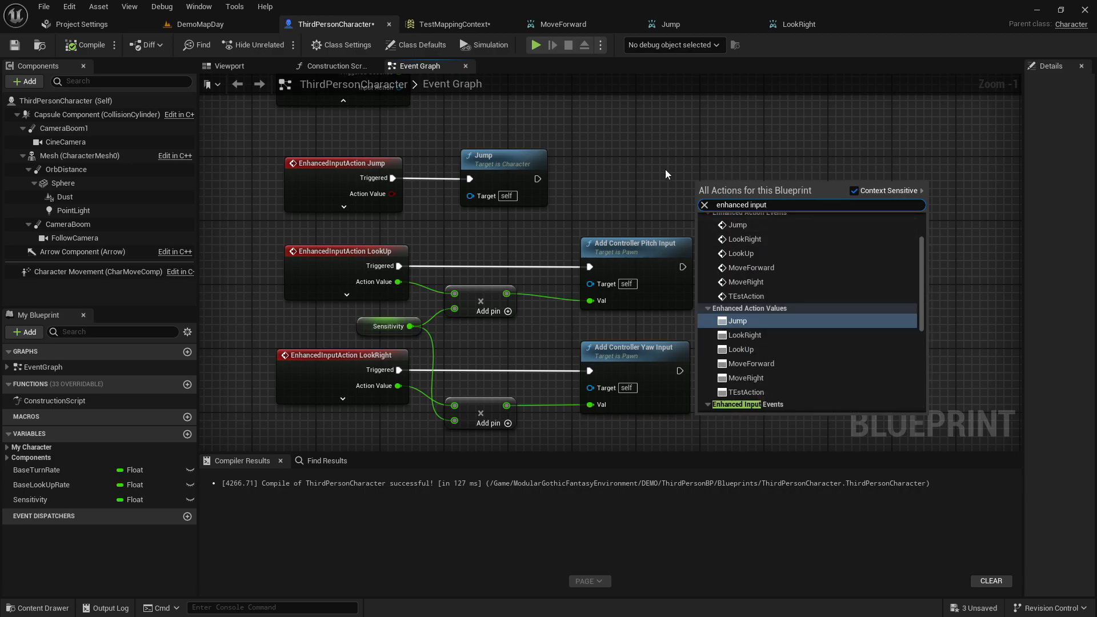
click(666, 171)
Search the graph's available actions for "add controller pitch" and close the list without adding a node.
right_click(798, 258)
text(add controller )
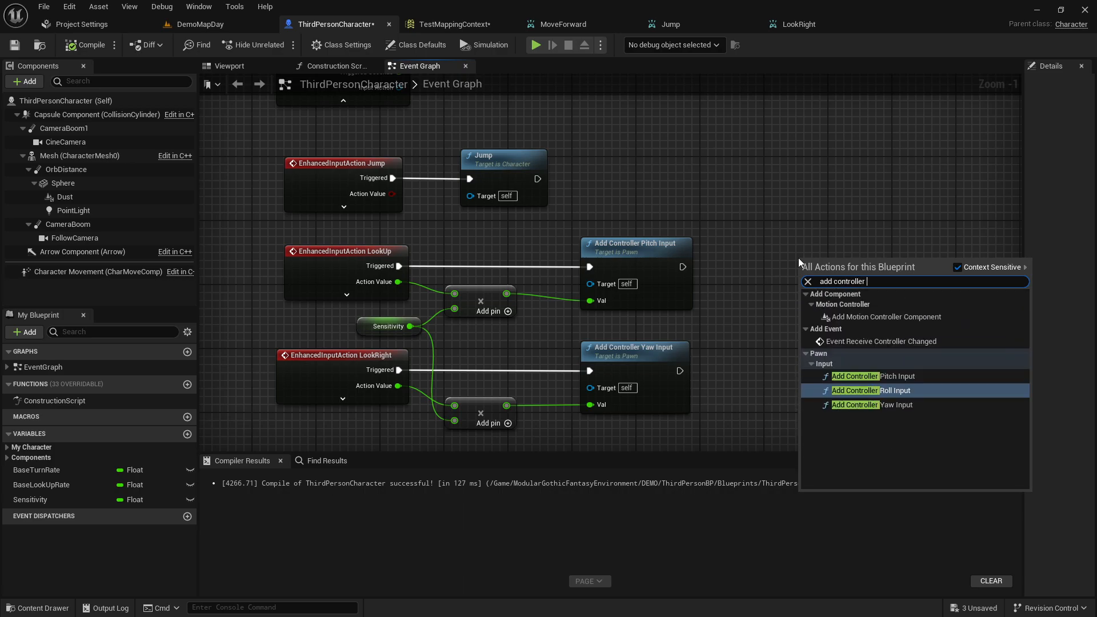
text(pitch)
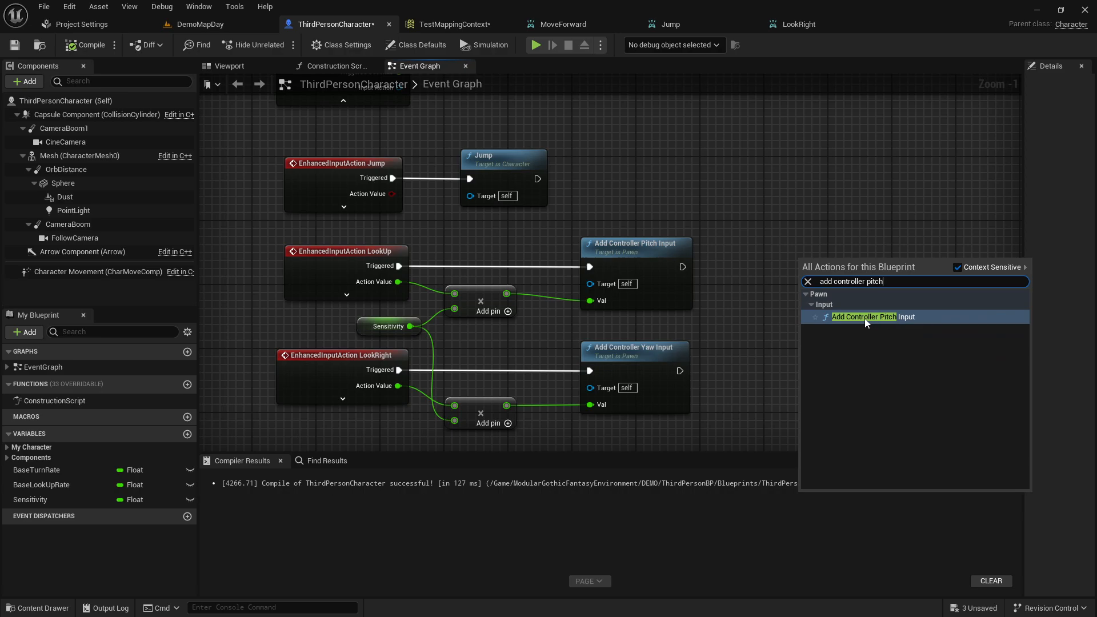
click(749, 235)
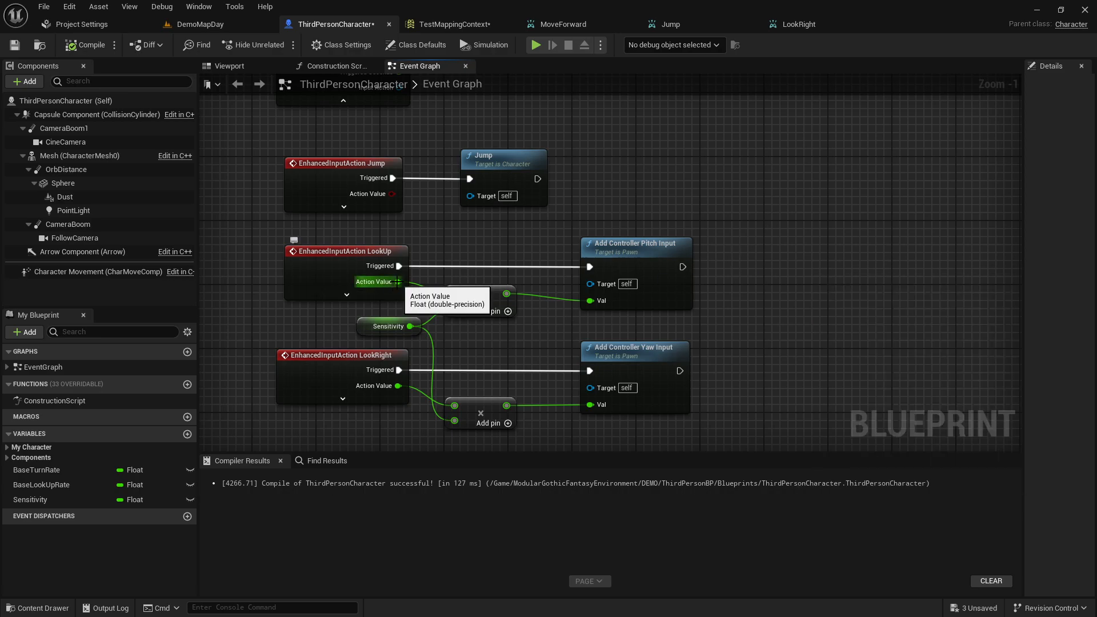
Try connecting LookUp's Action Value directly to the Val input of Add Controller Pitch Input and undo it.
drag(398, 282, 591, 300)
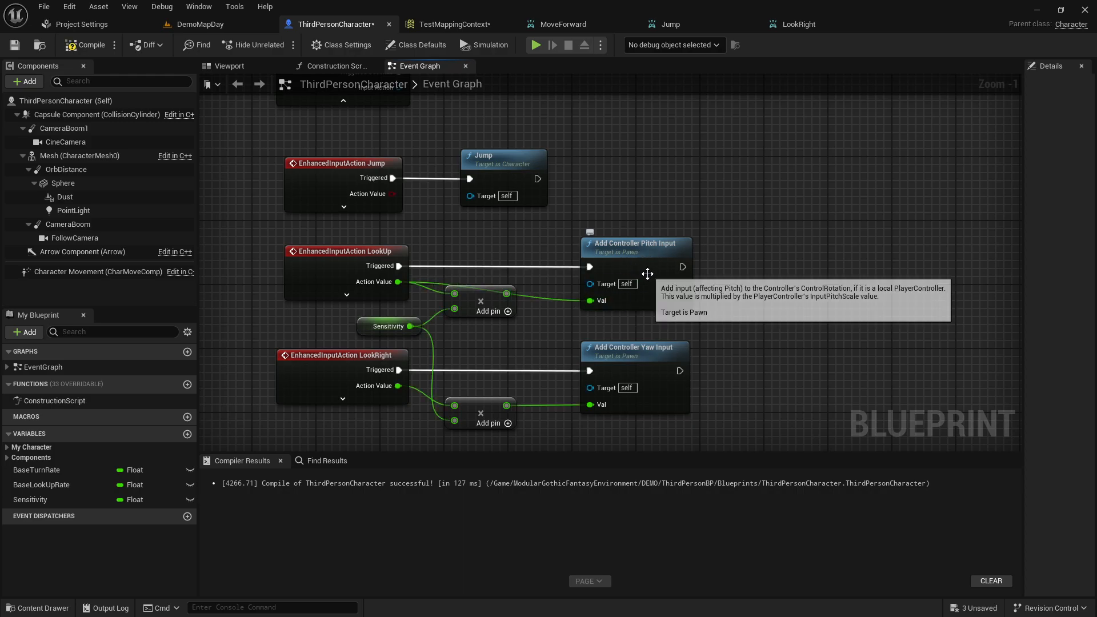
key(ctrl+z)
right_drag(544, 339, 556, 280)
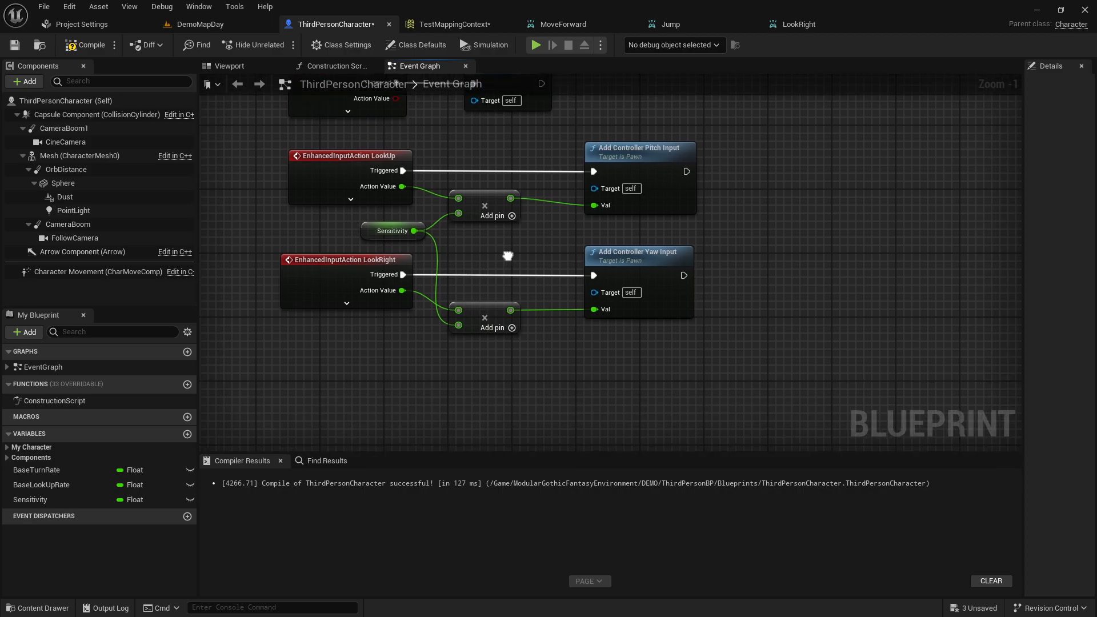
Show the Sensitivity variable's properties and widen the details area so its default value is readable.
scroll(499, 282, up, 1)
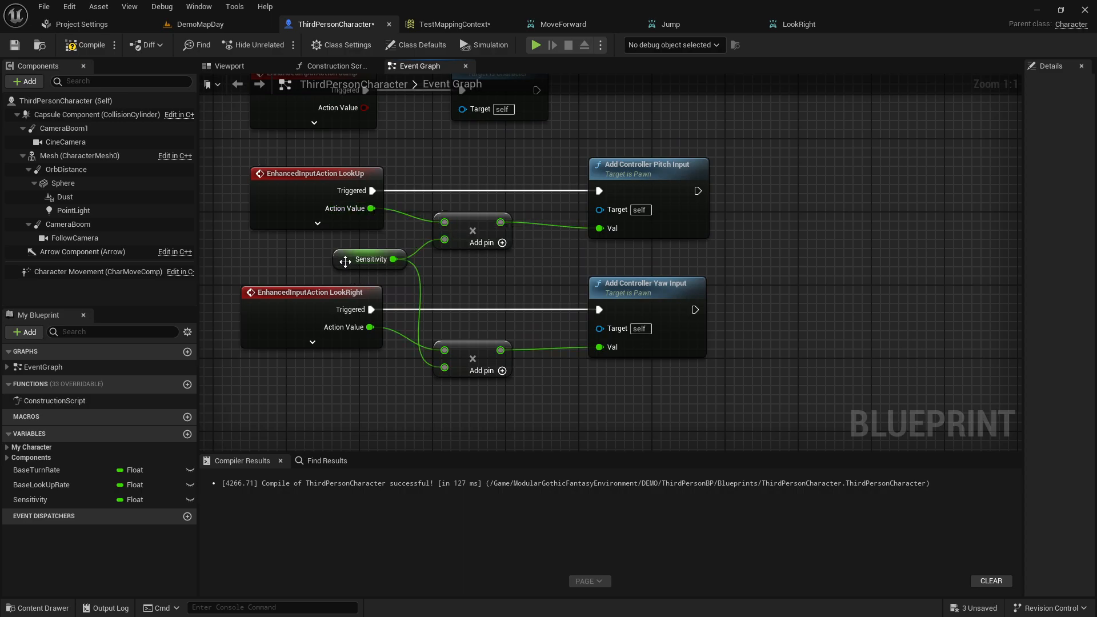
click(366, 264)
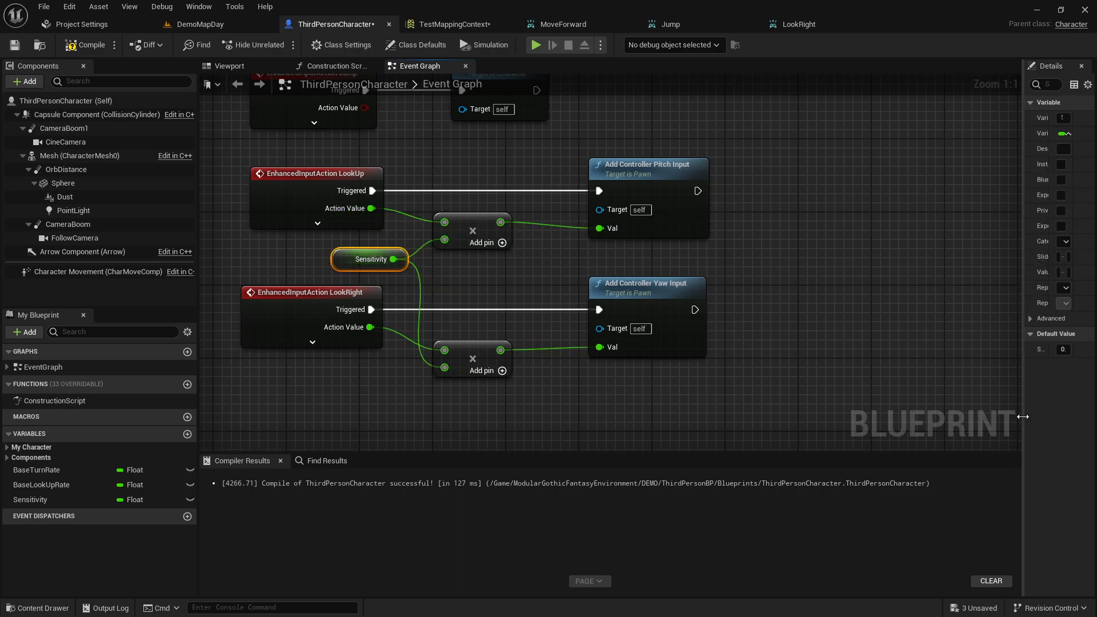
drag(1021, 419, 874, 411)
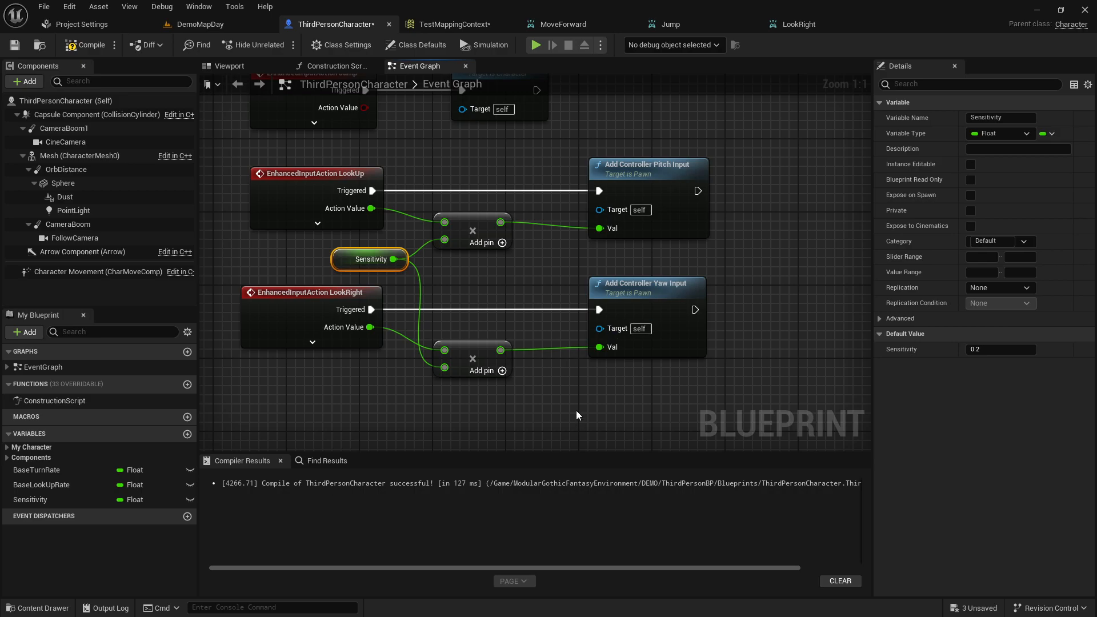
Add a second Multiply node fed by LookUp's Action Value and connect its output to Val of Add Controller Pitch Input.
right_drag(577, 414, 572, 393)
right_click(558, 393)
text(multiply)
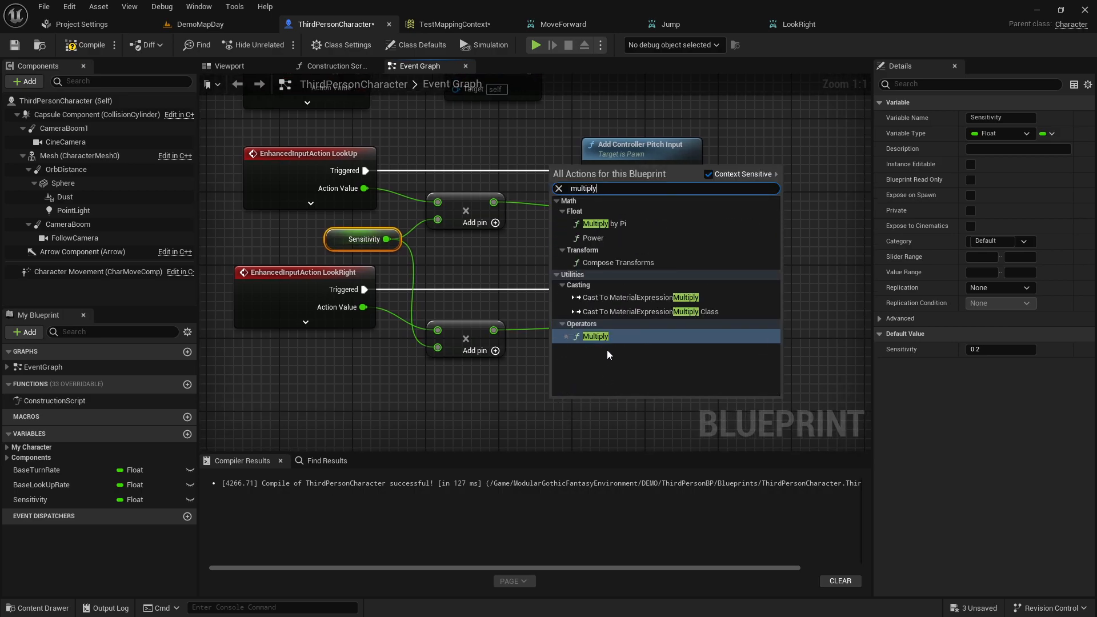
click(598, 340)
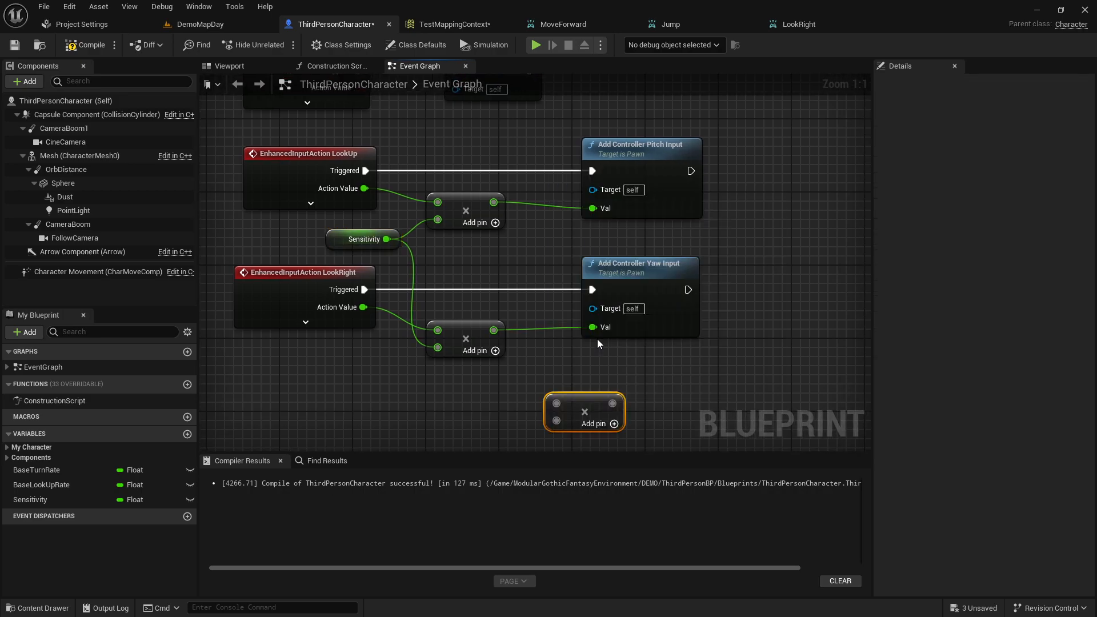
drag(585, 405, 595, 210)
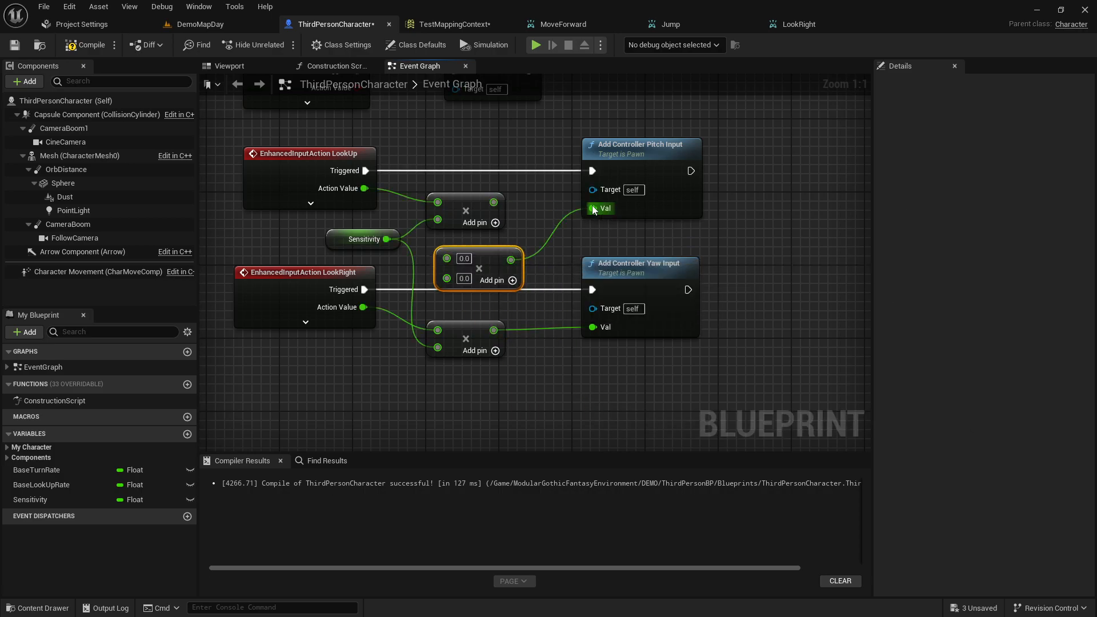
drag(372, 188, 467, 402)
Promote the second input of the new Multiply node to a variable and inspect the variable's properties.
right_drag(438, 423, 477, 319)
drag(477, 318, 410, 349)
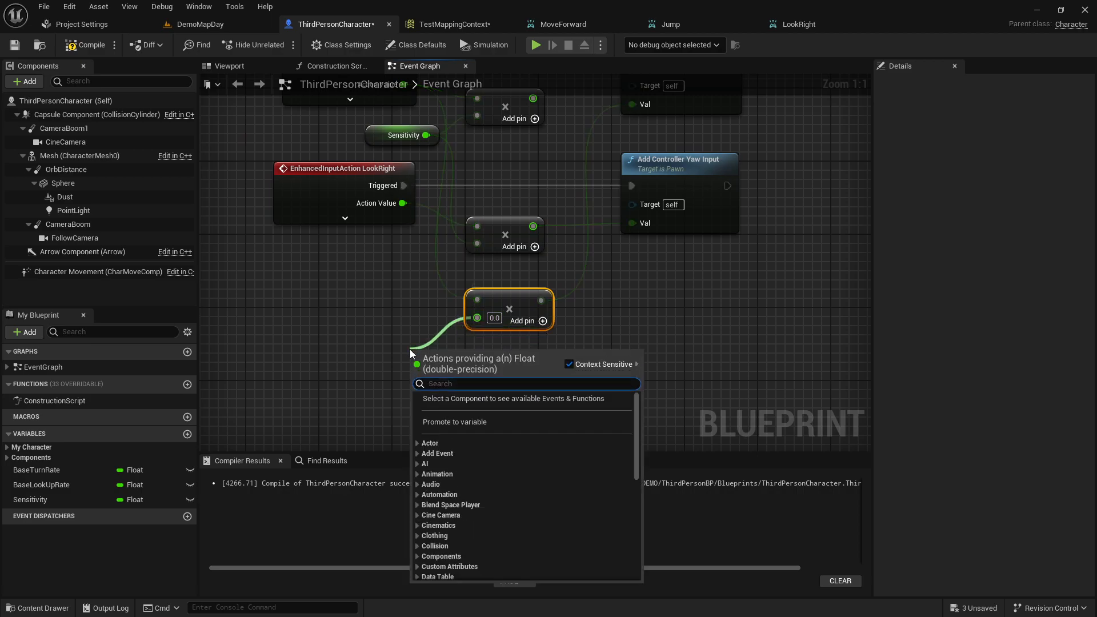
click(461, 424)
drag(406, 352, 370, 334)
click(1001, 117)
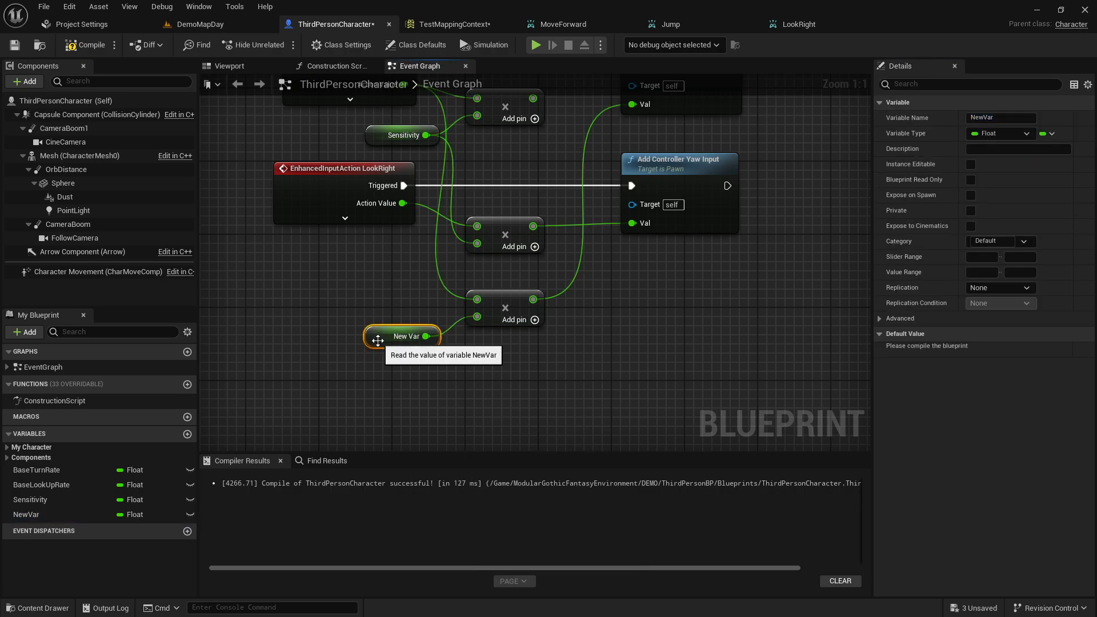
Delete the promoted variable's node from the graph, compile the blueprint and check Sensitivity's default value.
key(Delete)
drag(505, 308, 496, 161)
key(F7)
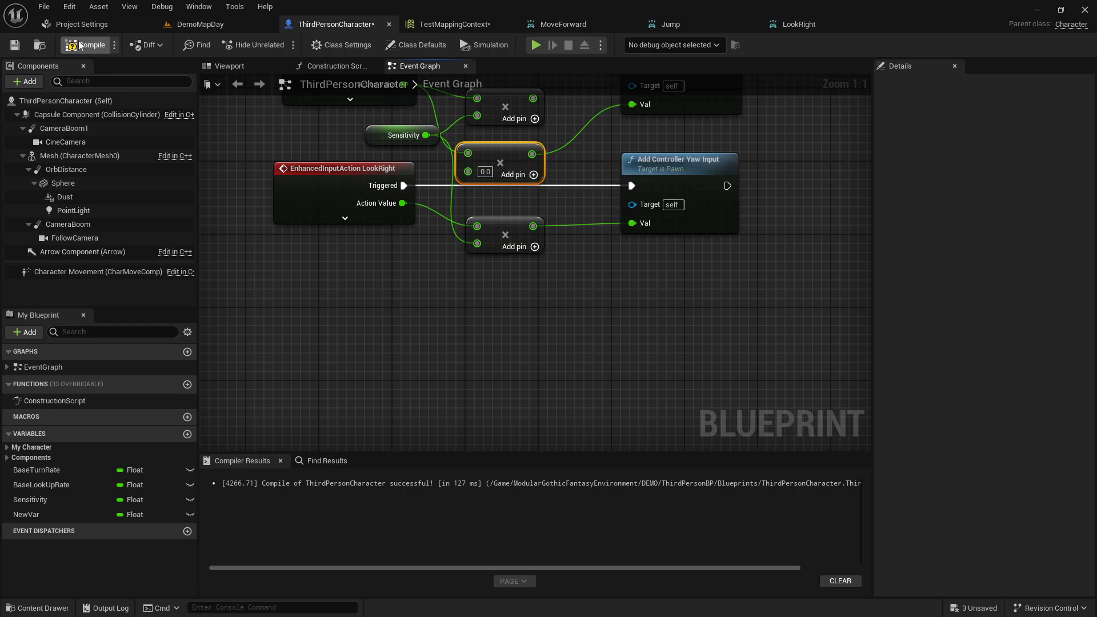
click(400, 137)
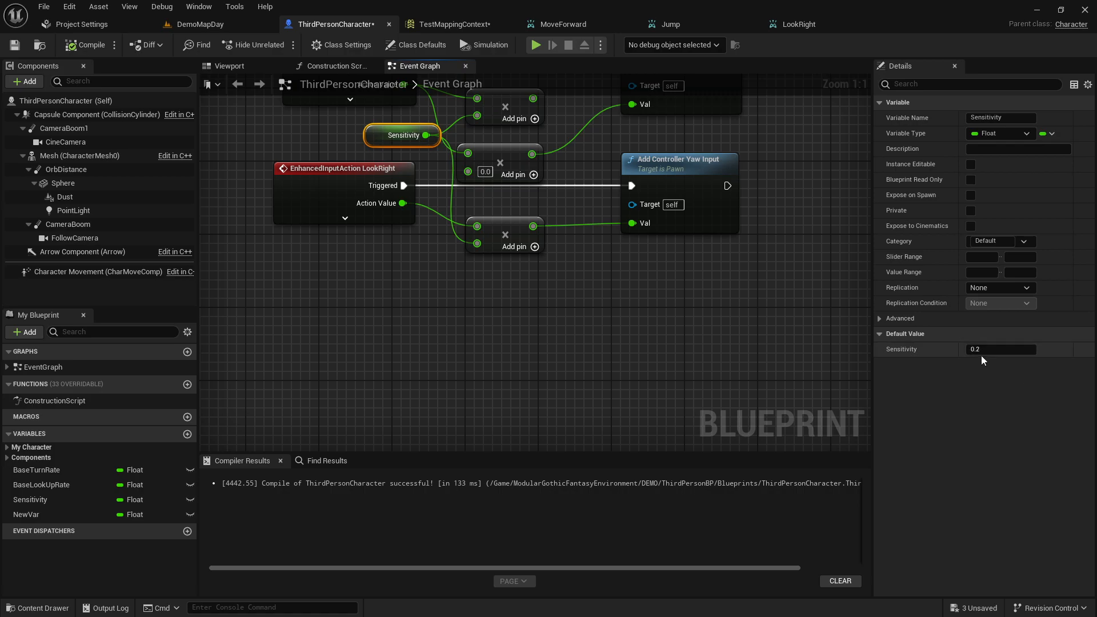
Delete the extra Multiply node, reconnect the original Multiply output to Val of Add Controller Pitch Input and compile.
right_drag(685, 313, 696, 409)
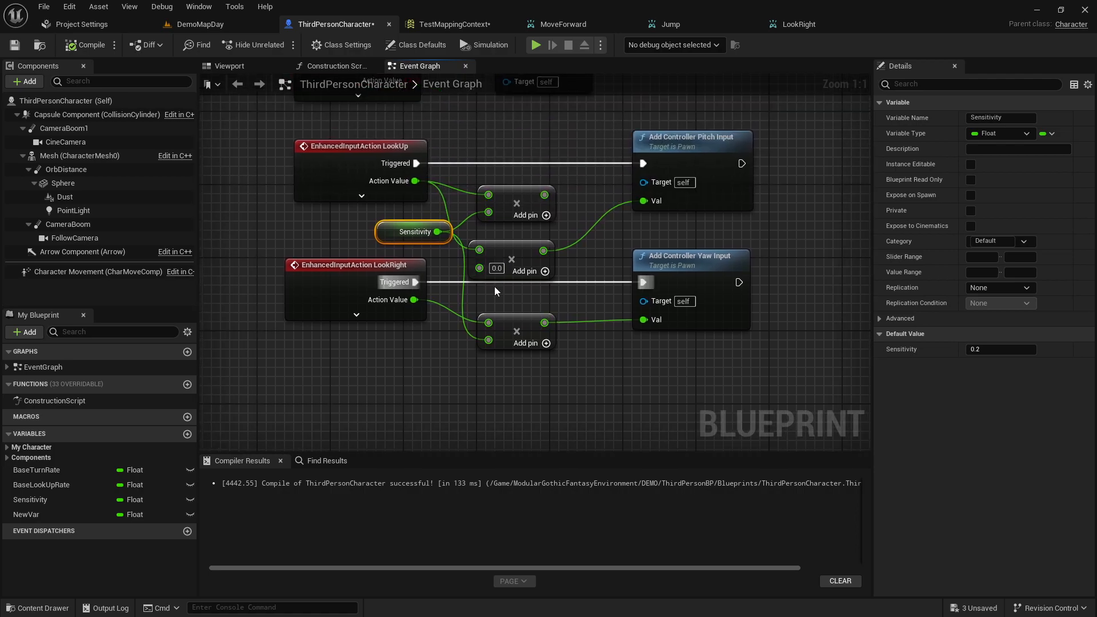
click(511, 251)
key(Delete)
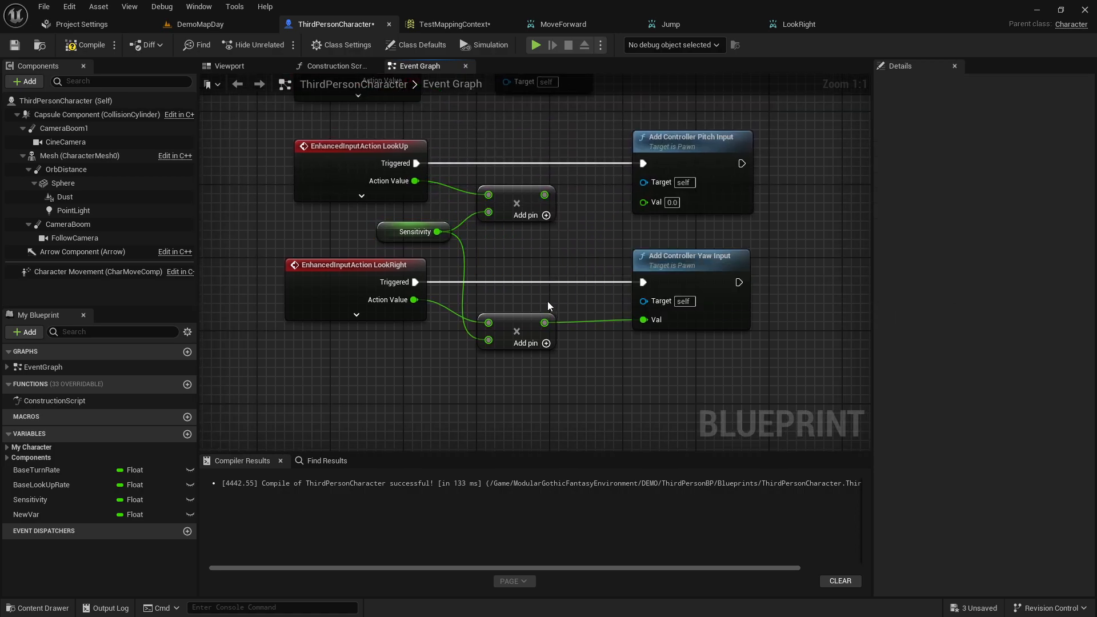
click(79, 49)
drag(544, 195, 651, 201)
click(75, 47)
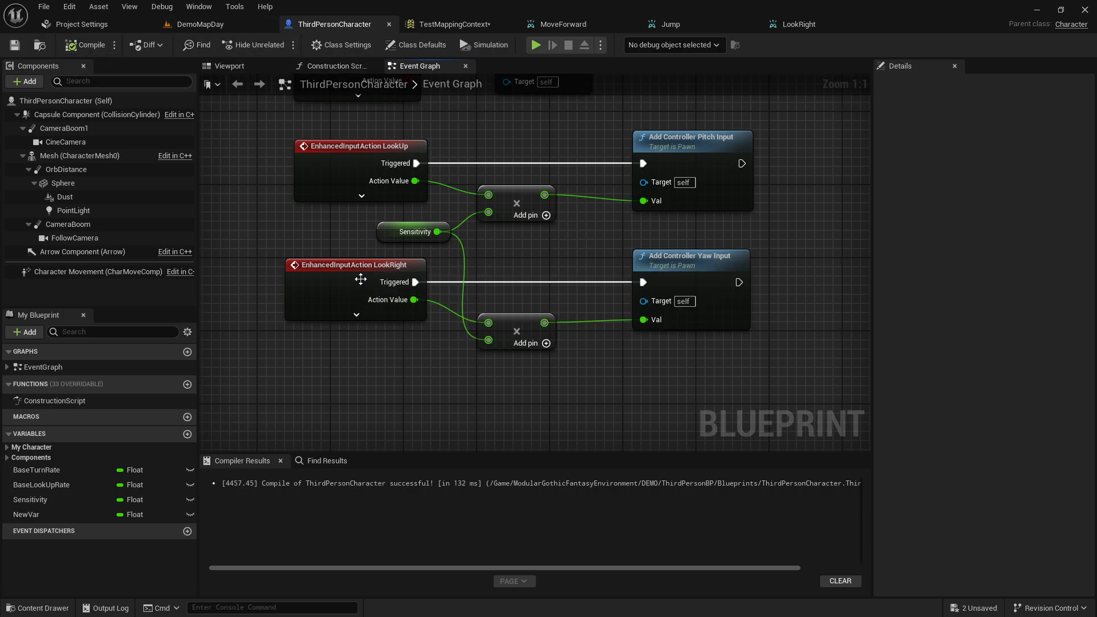
Collapse the Jump, MoveForward, MoveRight, LookUp and LookRight mappings in TestMappingContext.
mouse_move(358, 276)
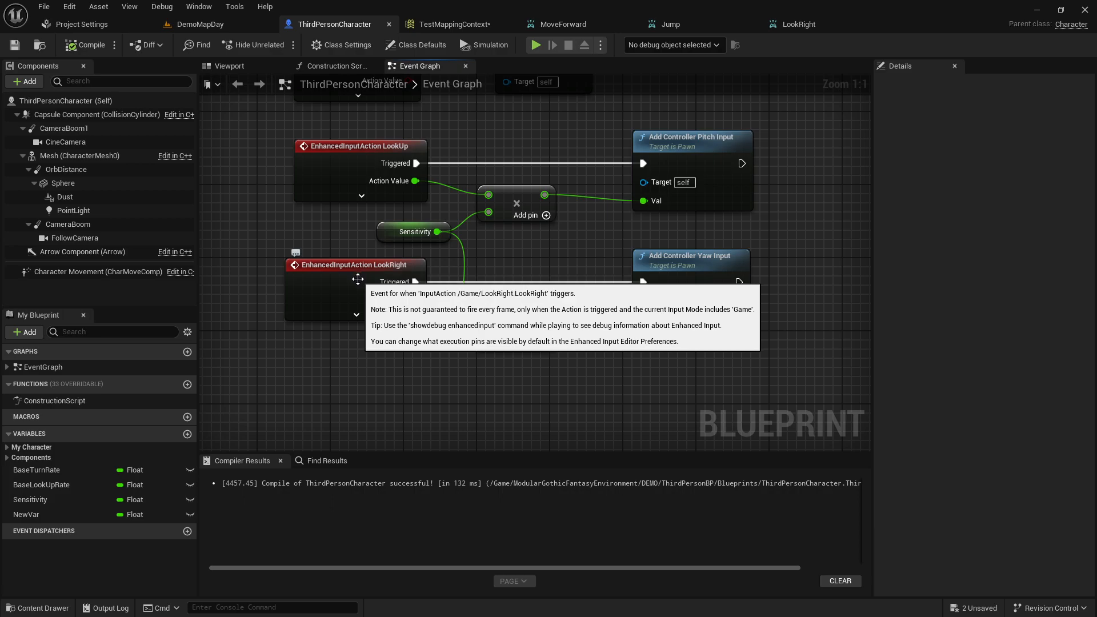
click(461, 23)
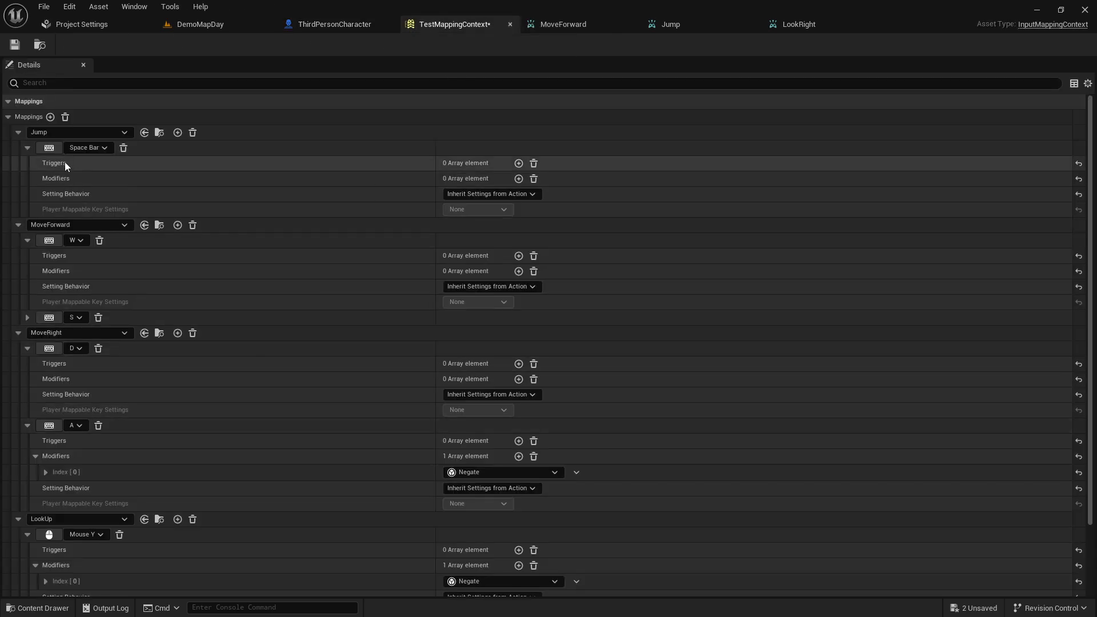
click(19, 131)
click(18, 147)
click(19, 163)
click(19, 179)
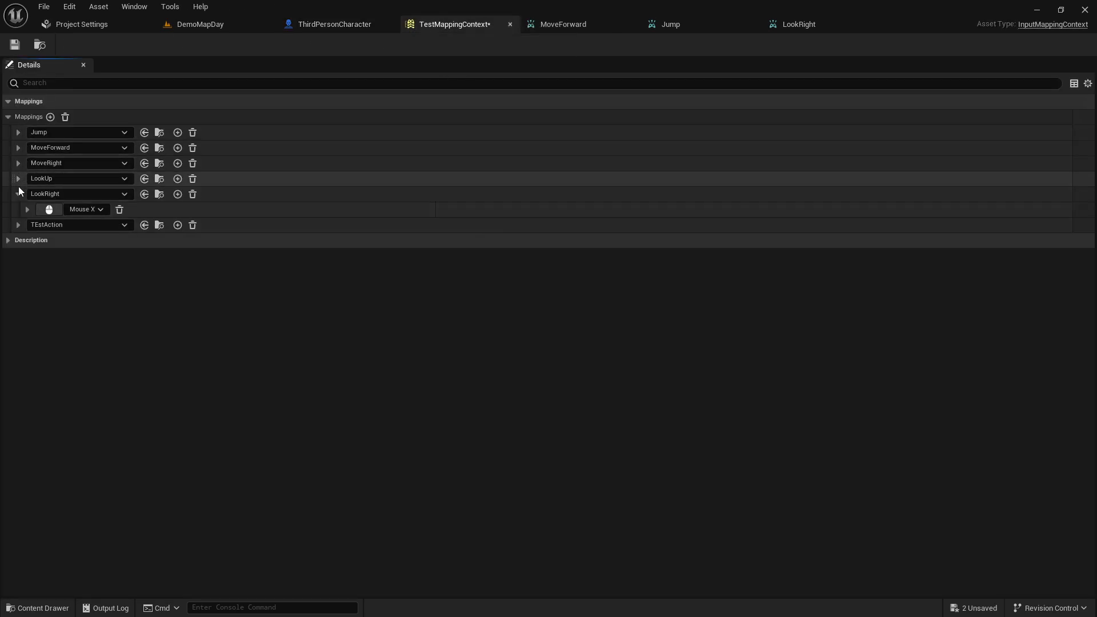
click(18, 193)
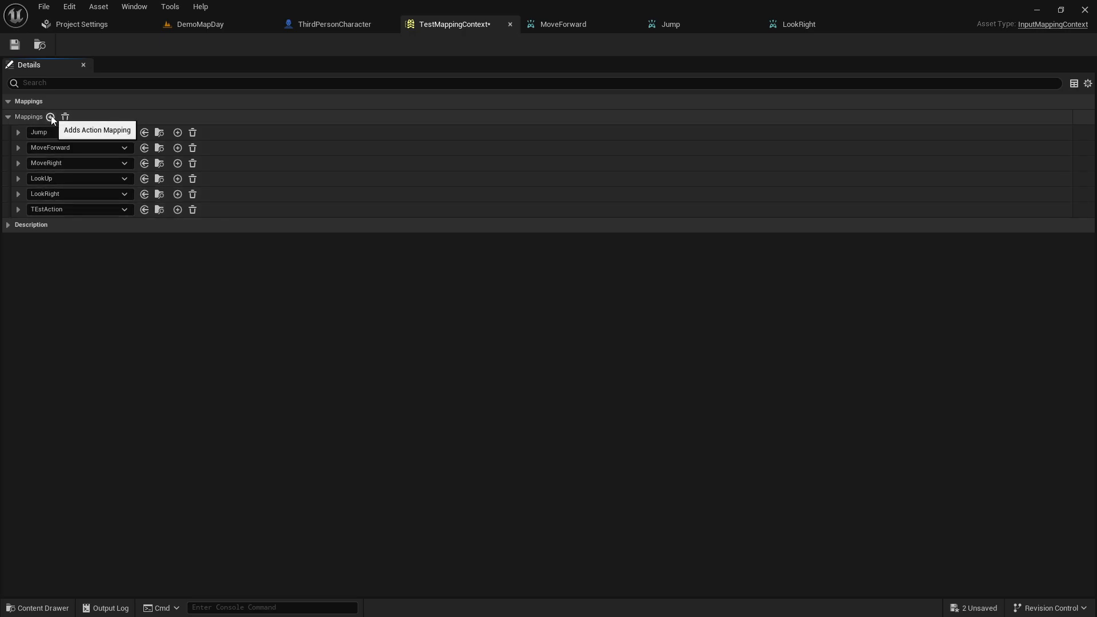
Review the input actions available for the LookRight mapping and the LookRight asset's value type, returning to TestMappingContext.
click(71, 195)
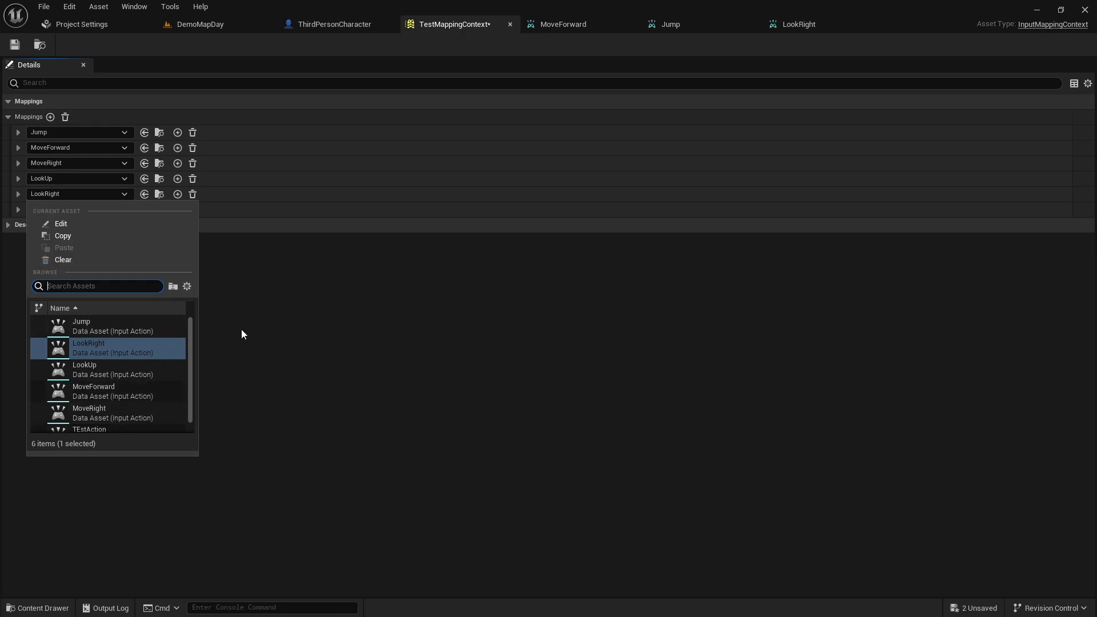
click(786, 31)
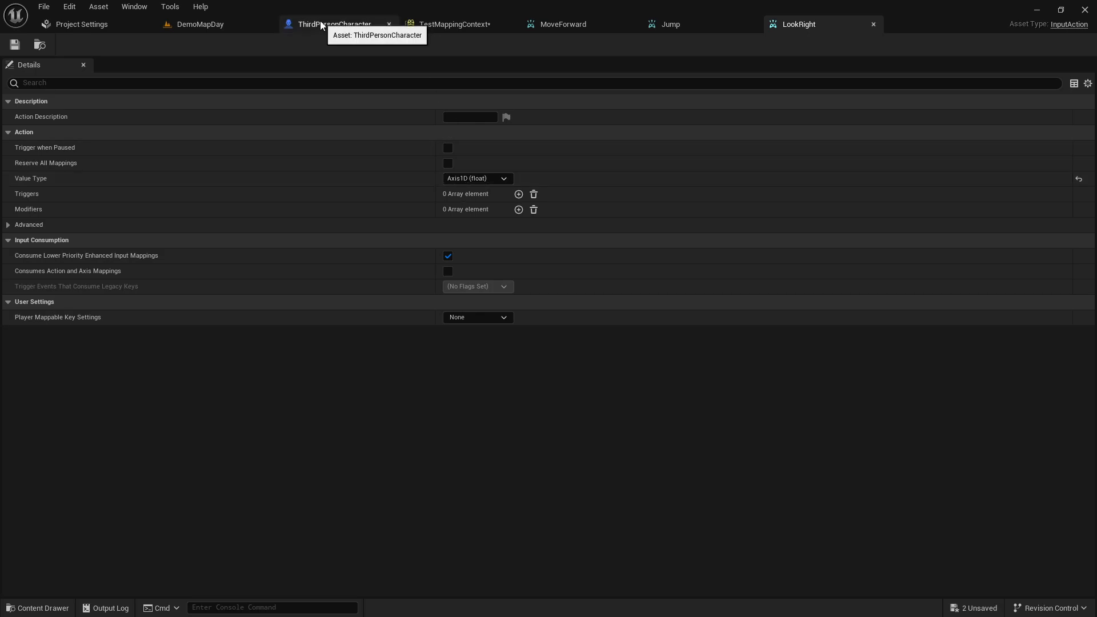
click(497, 24)
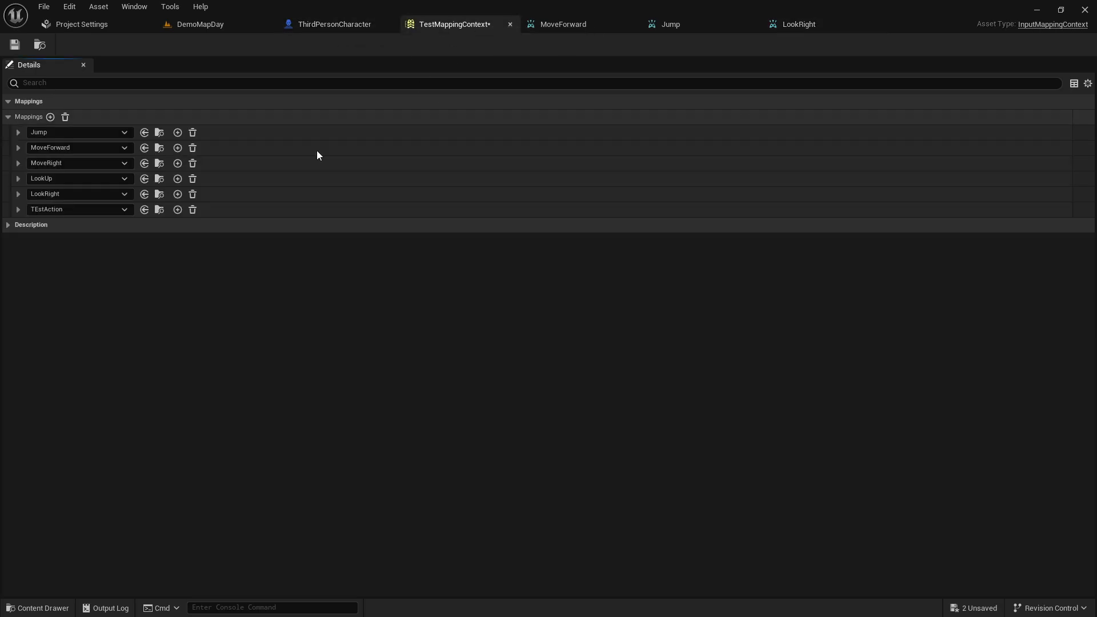
Expand the LookRight mapping and choose Mouse X from the mouse inputs as its key.
click(18, 195)
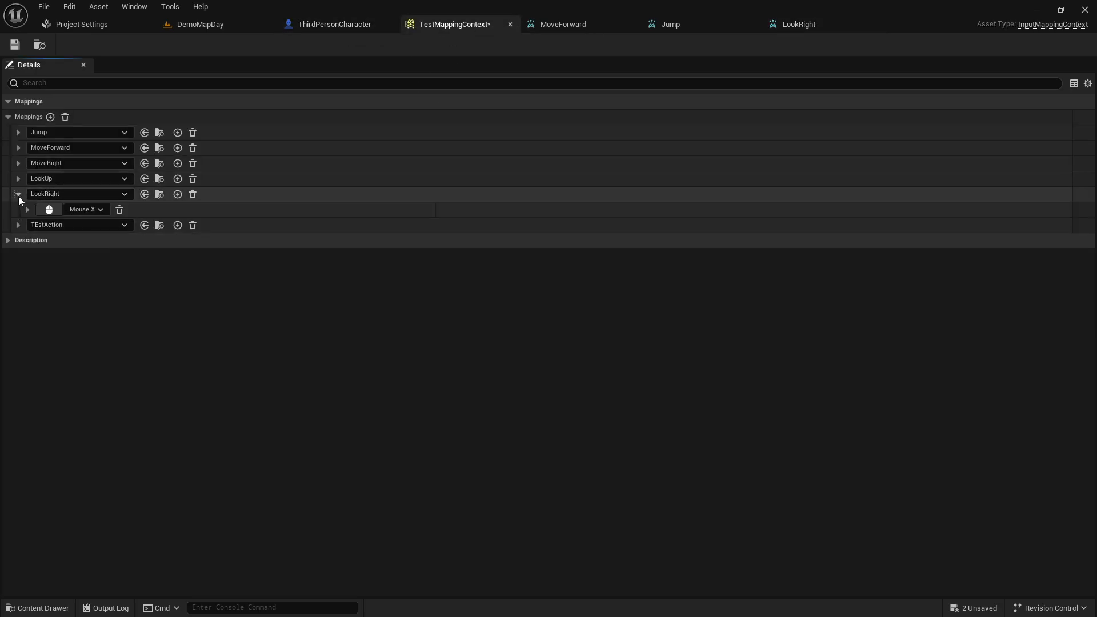
click(97, 210)
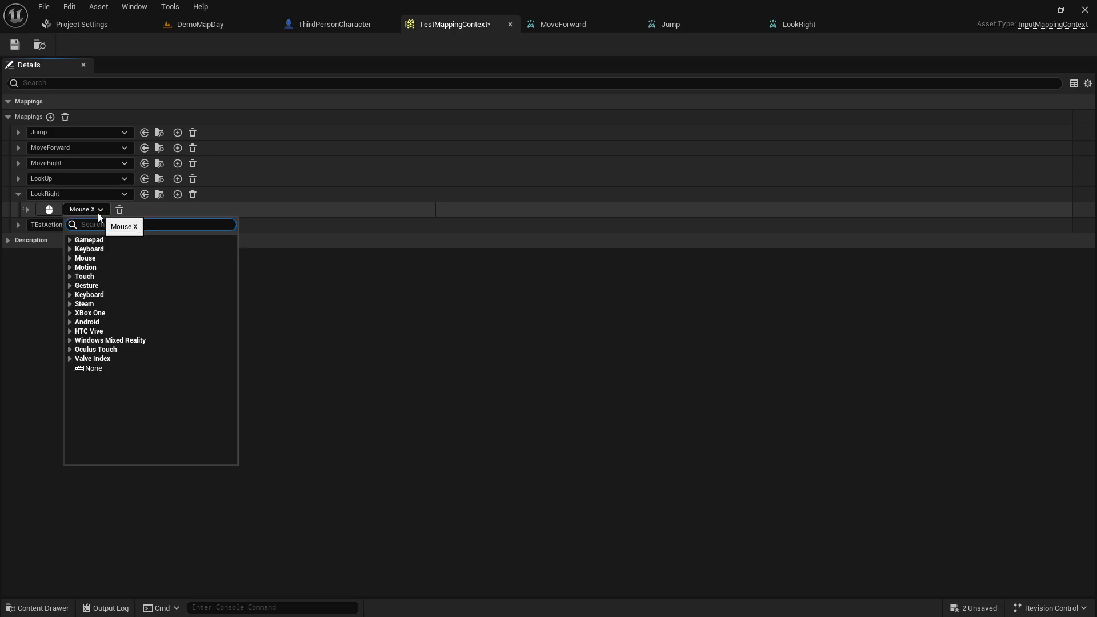
click(86, 258)
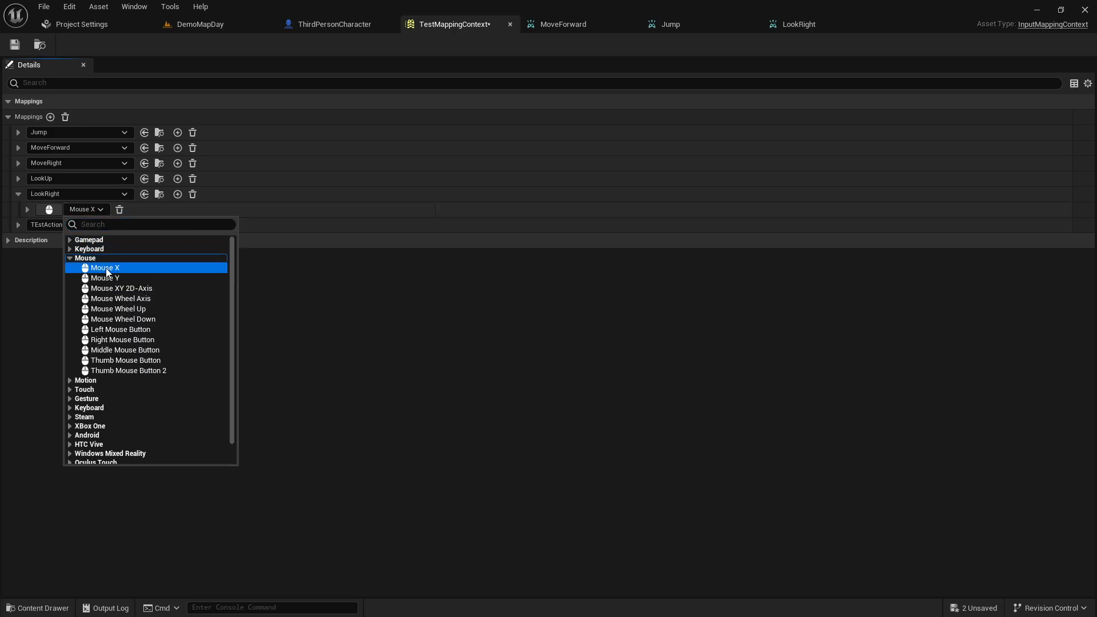
click(107, 269)
Review the LookUp and LookRight node chains in the ThirdPersonCharacter event graph.
click(333, 24)
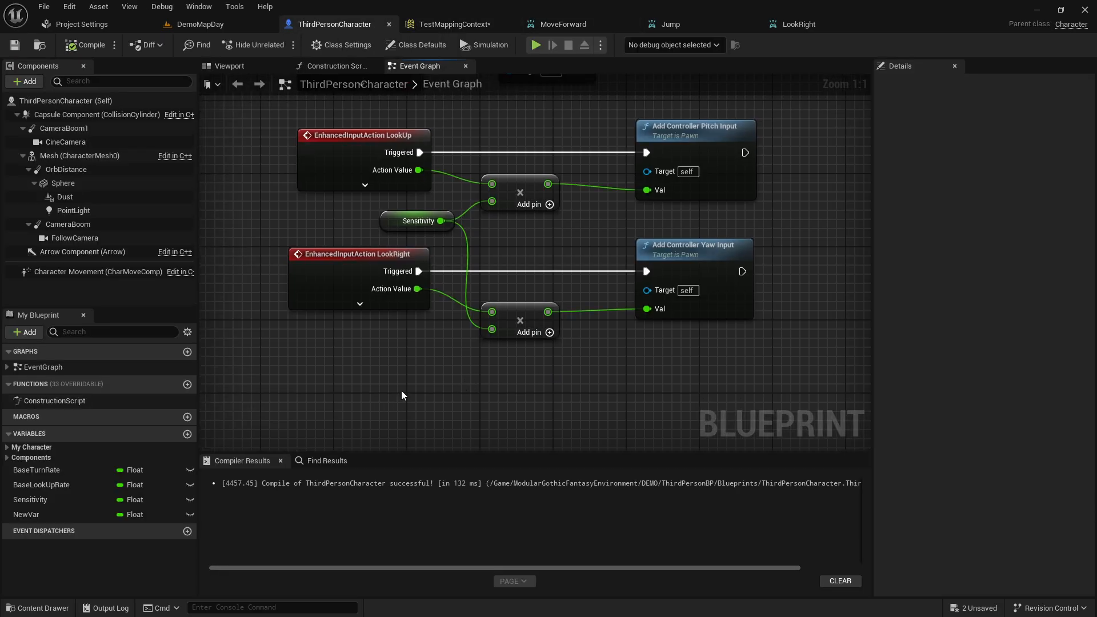
right_click(400, 390)
key(Escape)
drag(423, 375, 693, 274)
click(527, 407)
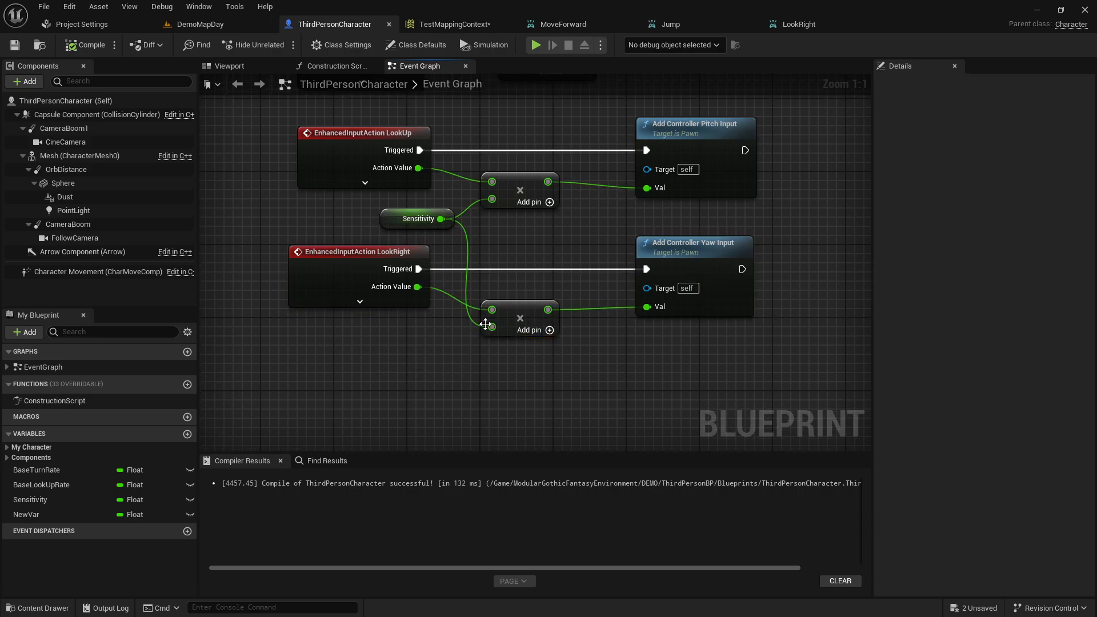
Play the DemoMapDay level in full screen and test the character's forward movement.
click(204, 26)
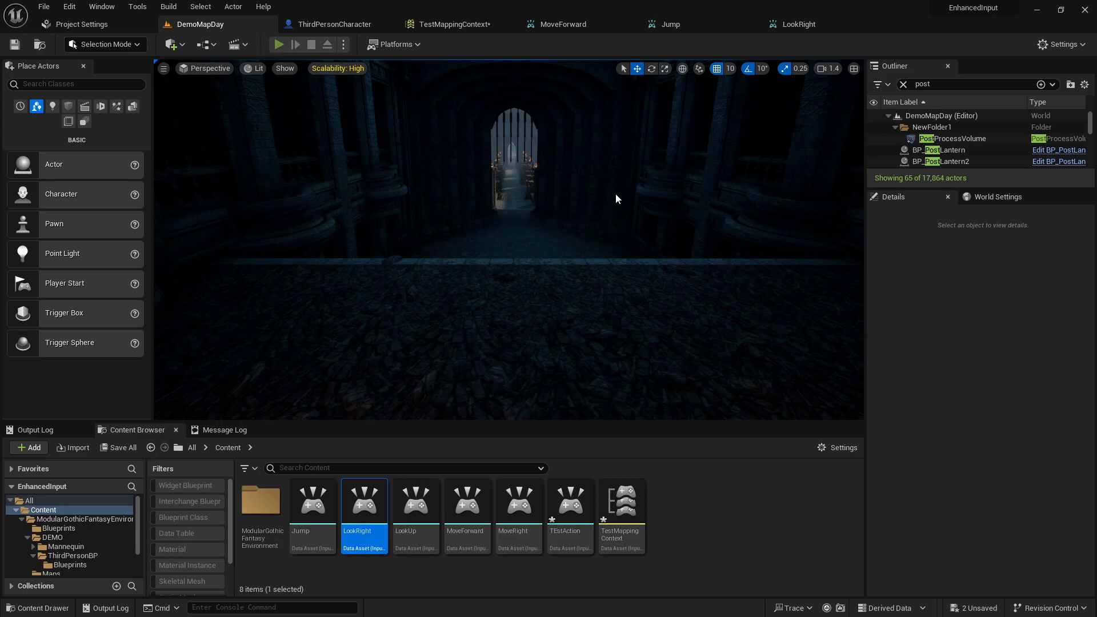
key(alt+p)
click(628, 248)
key(F11)
click(628, 248)
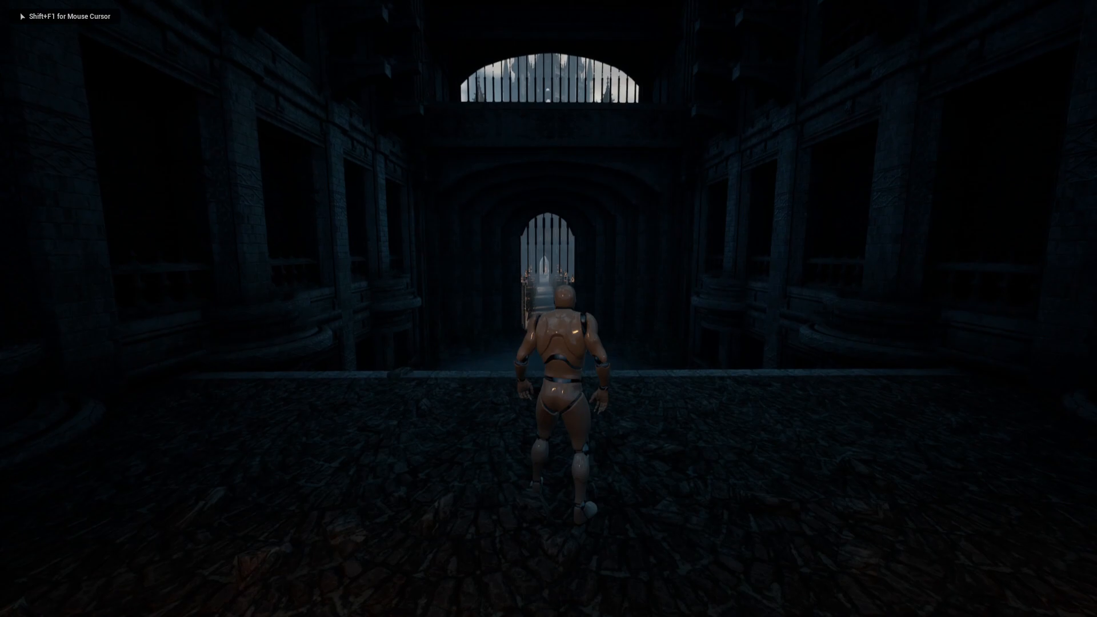
key(w)
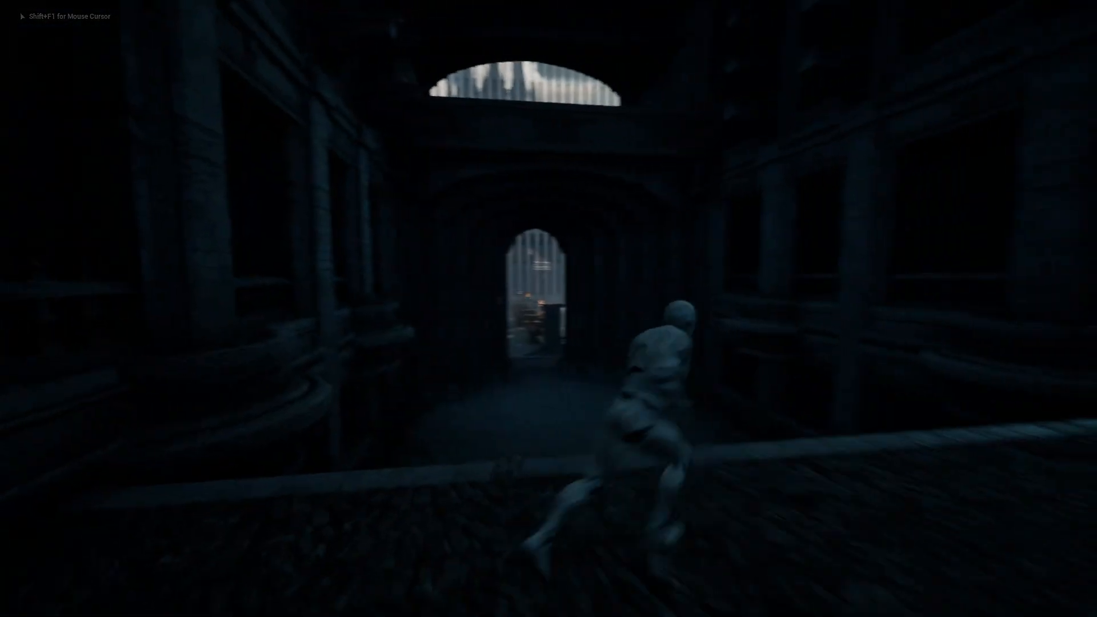